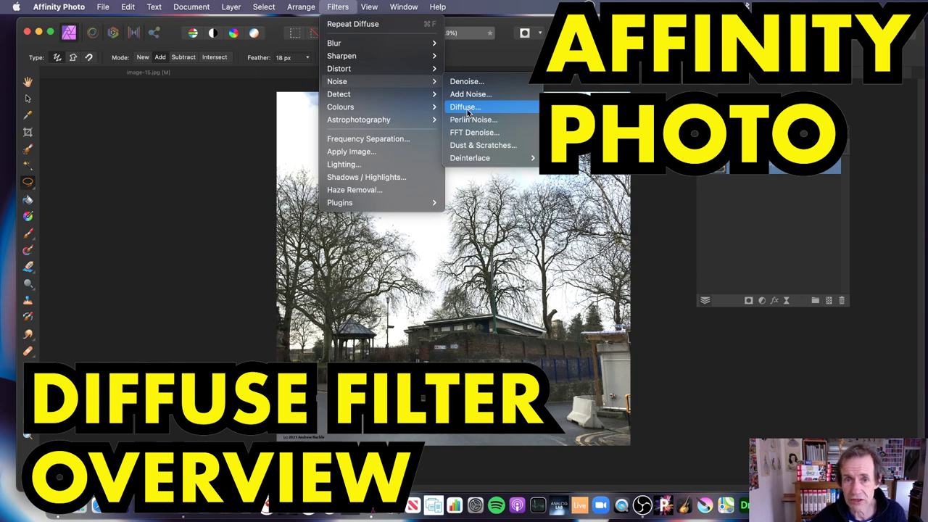
Apply Filters > Noise > Diffuse at 28% intensity after trying values from 2% to 100%.
left_click(464, 107)
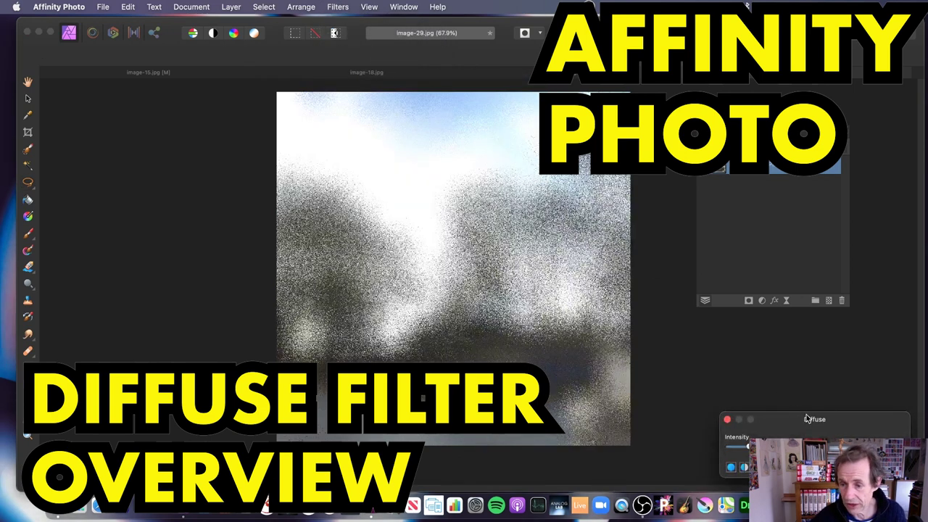
left_click_drag(802, 414, 428, 196)
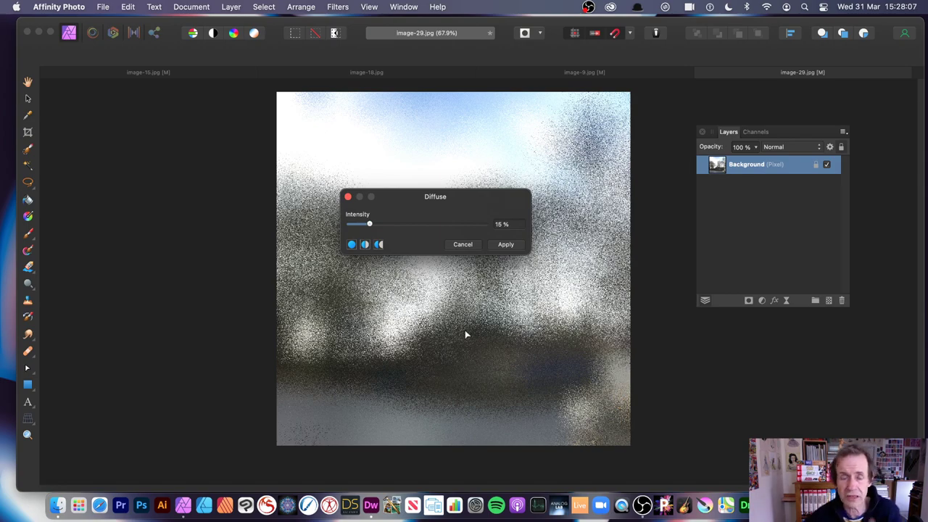
left_click_drag(371, 223, 351, 227)
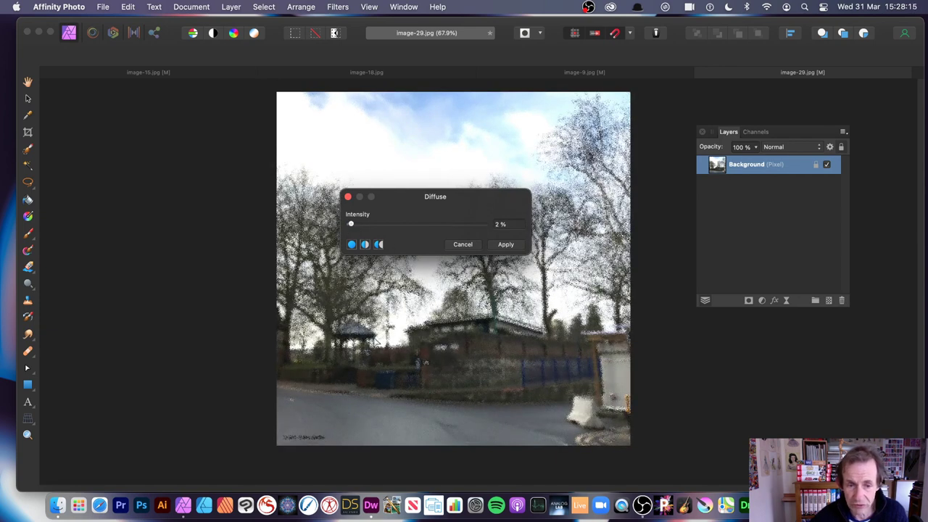
left_click_drag(365, 227, 501, 231)
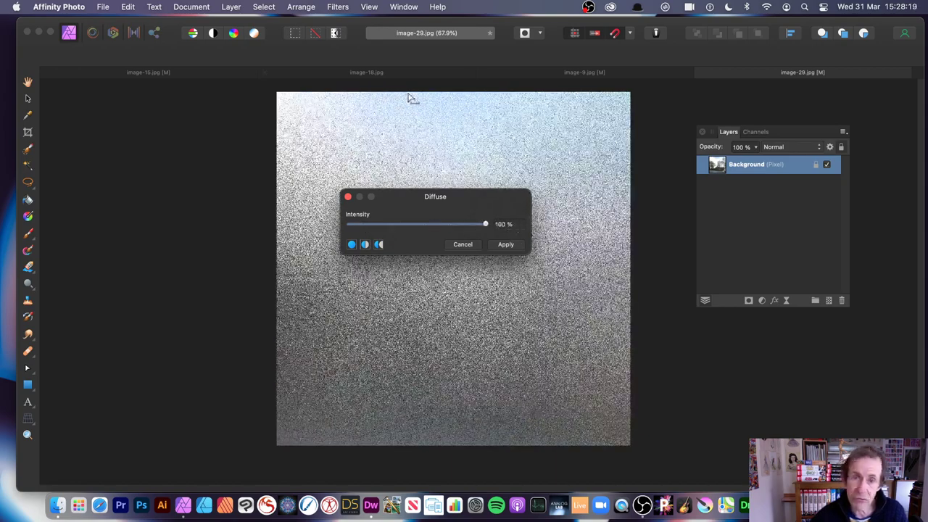
left_click_drag(462, 226, 375, 225)
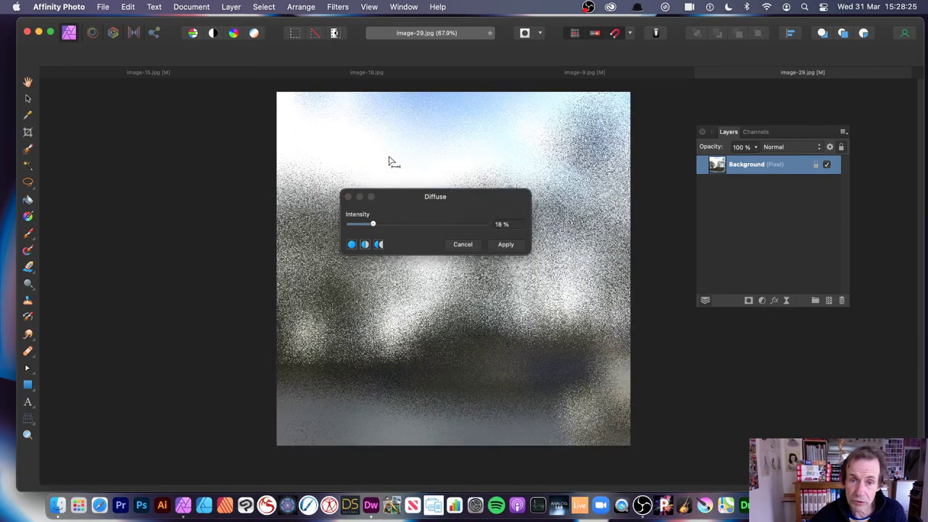
left_click_drag(392, 159, 591, 209)
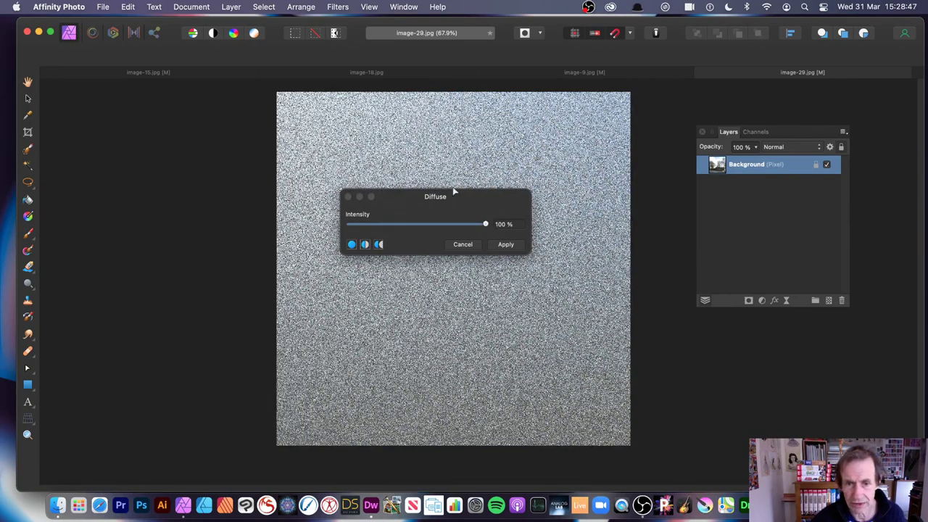
left_click_drag(457, 225, 388, 233)
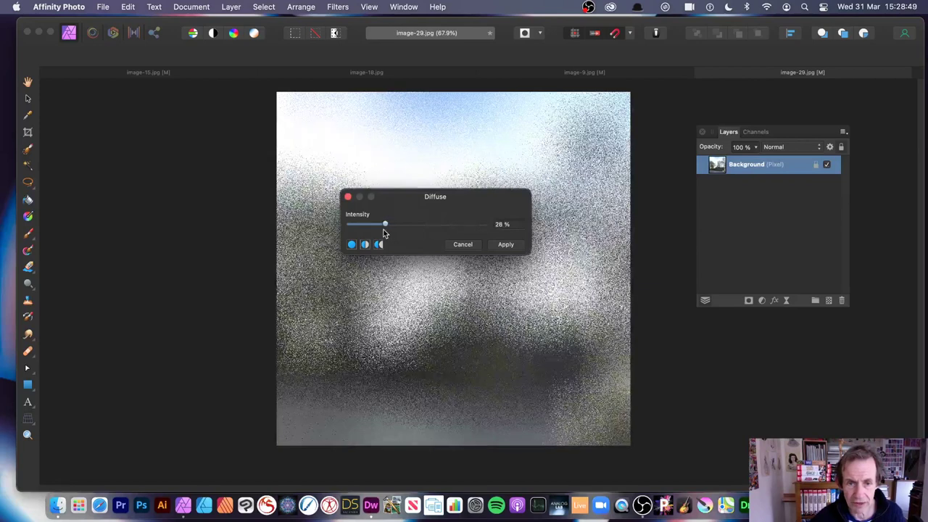
left_click(507, 246)
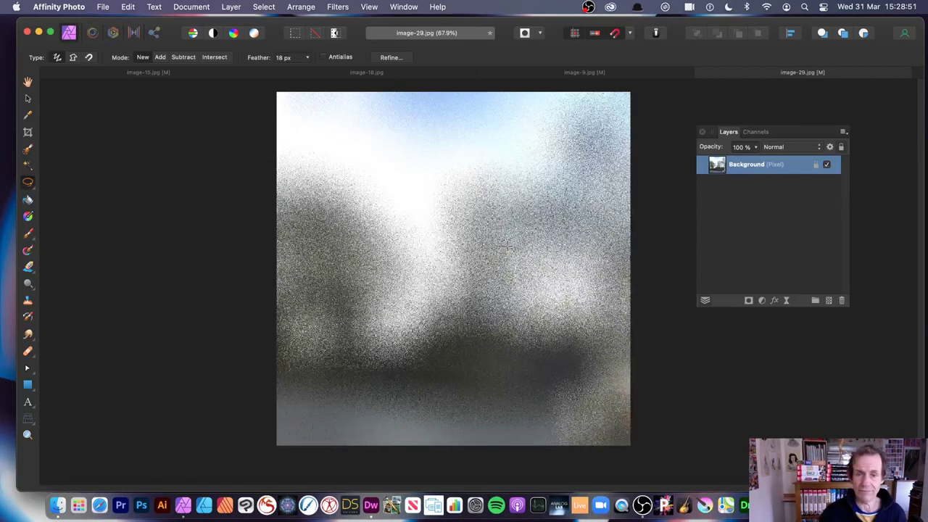
Stack Repeat Diffuse several times, then undo back to the original photo.
left_click(338, 7)
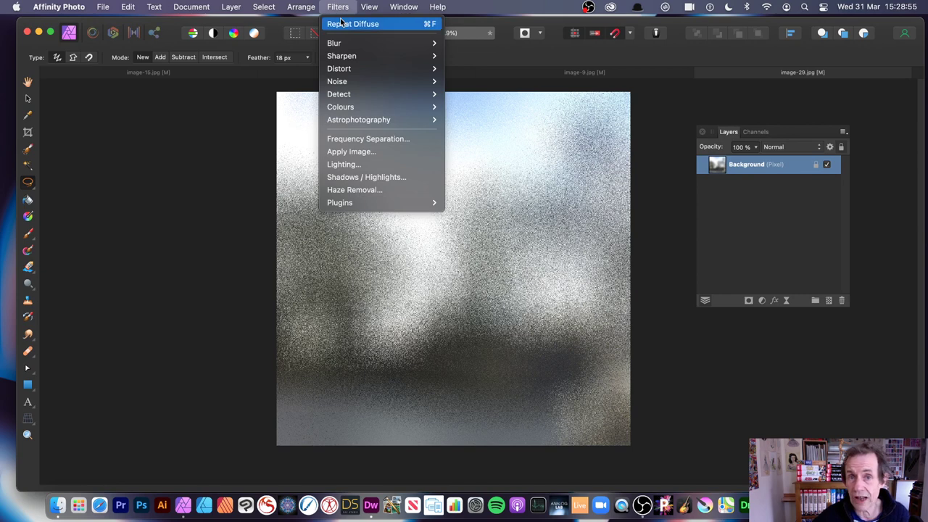
left_click(346, 25)
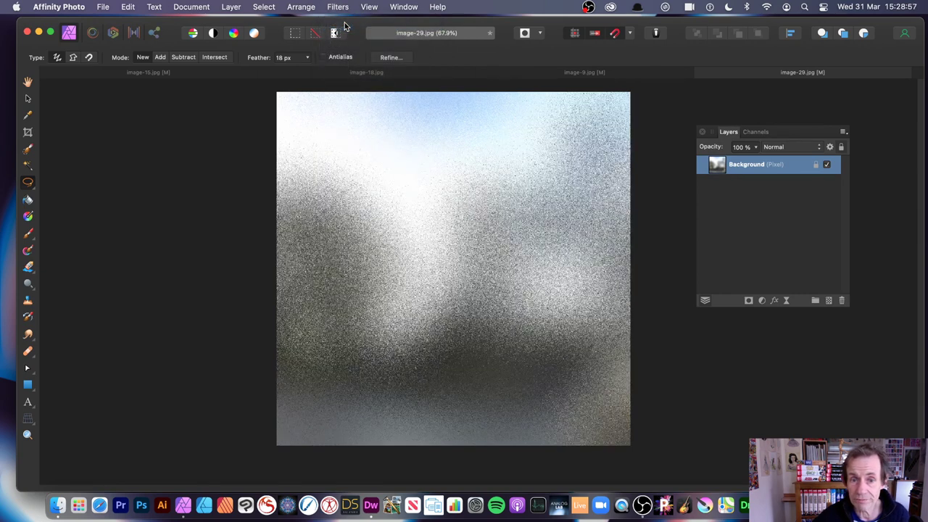
left_click(343, 7)
left_click(344, 26)
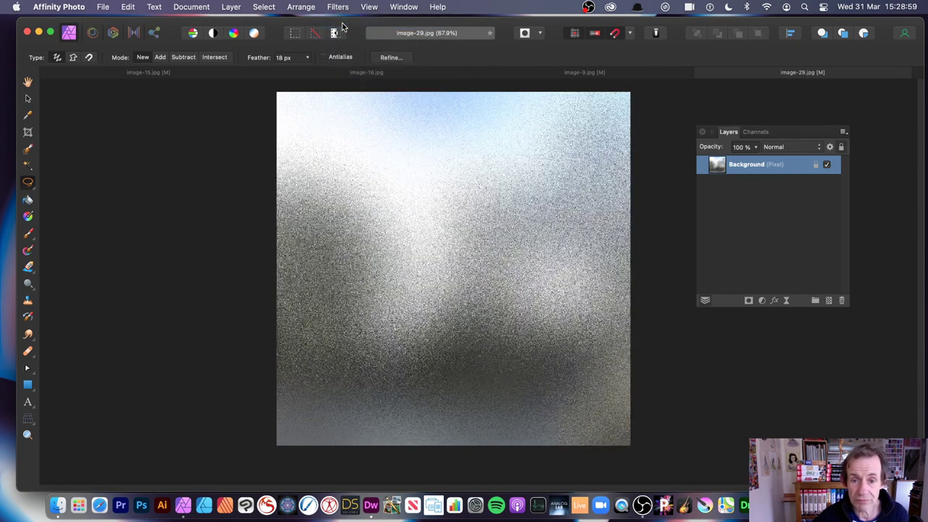
left_click(339, 7)
left_click(339, 24)
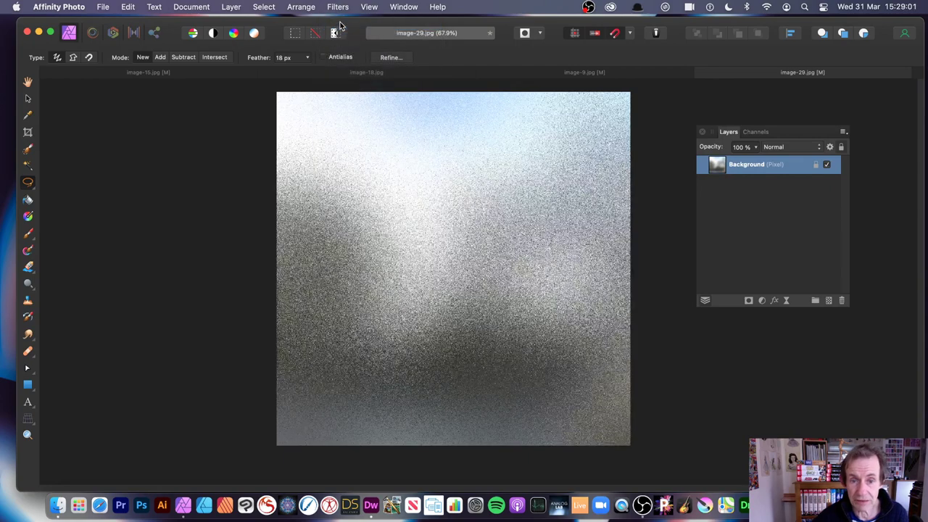
key("super+z")
key("super+z")
key("super+z")
key("super+z")
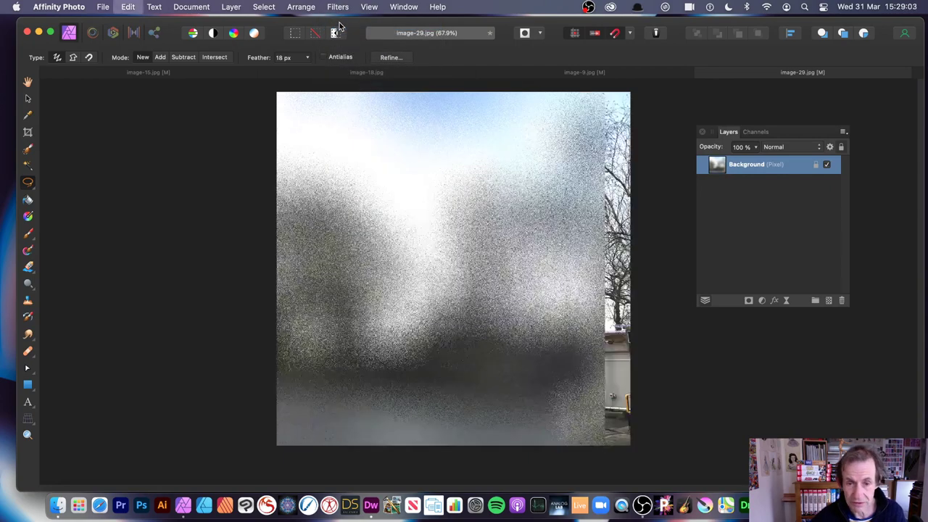
Reapply a single Repeat Diffuse to the original photo.
left_click(336, 6)
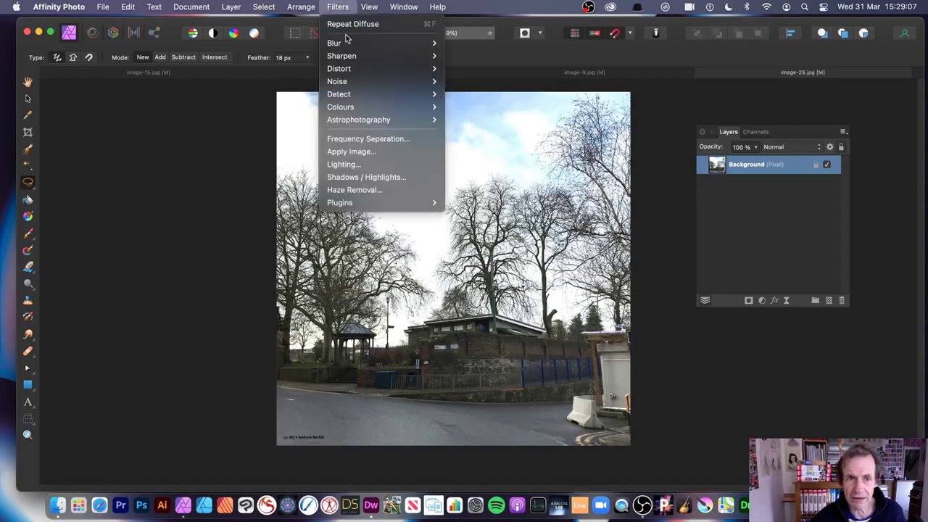
mouse_move(354, 68)
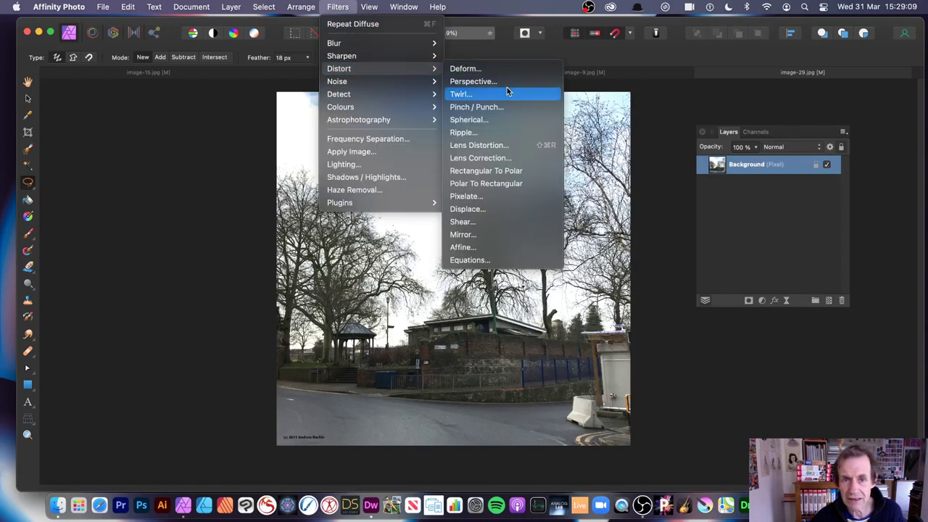
mouse_move(388, 82)
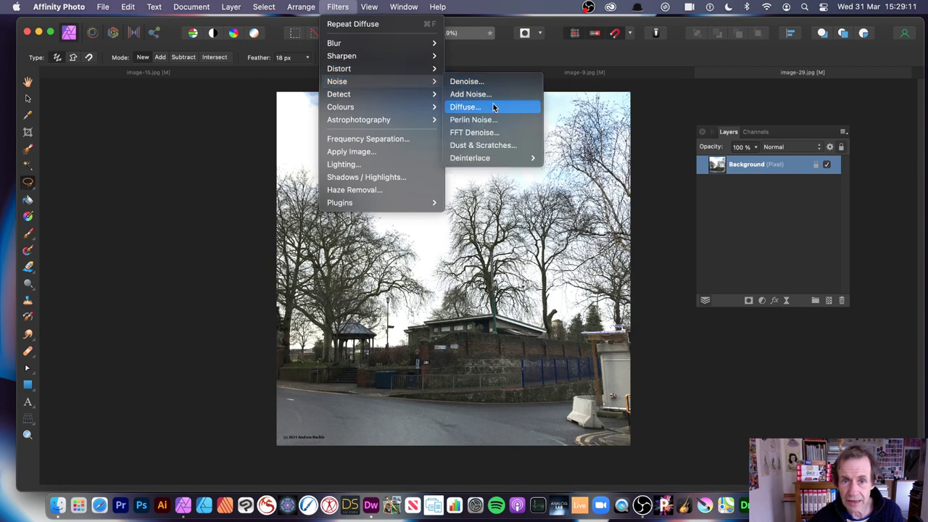
left_click(338, 25)
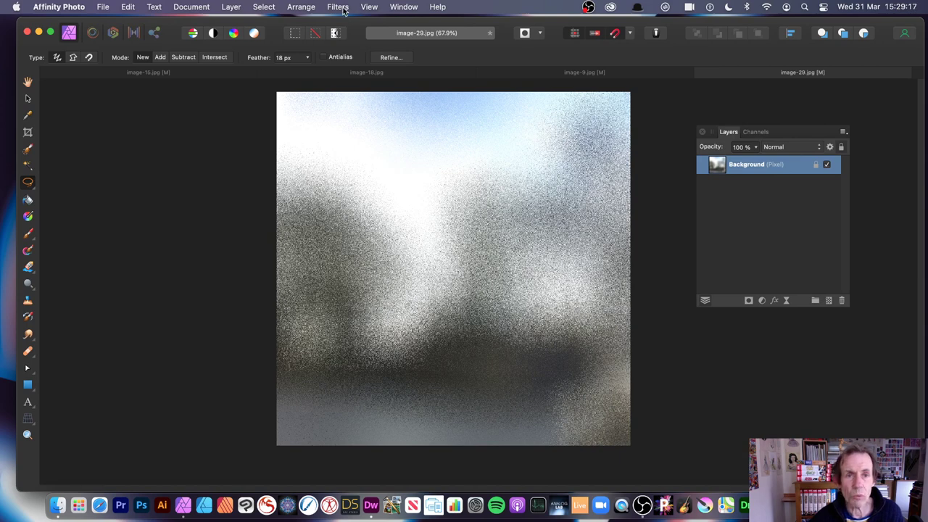
left_click(231, 6)
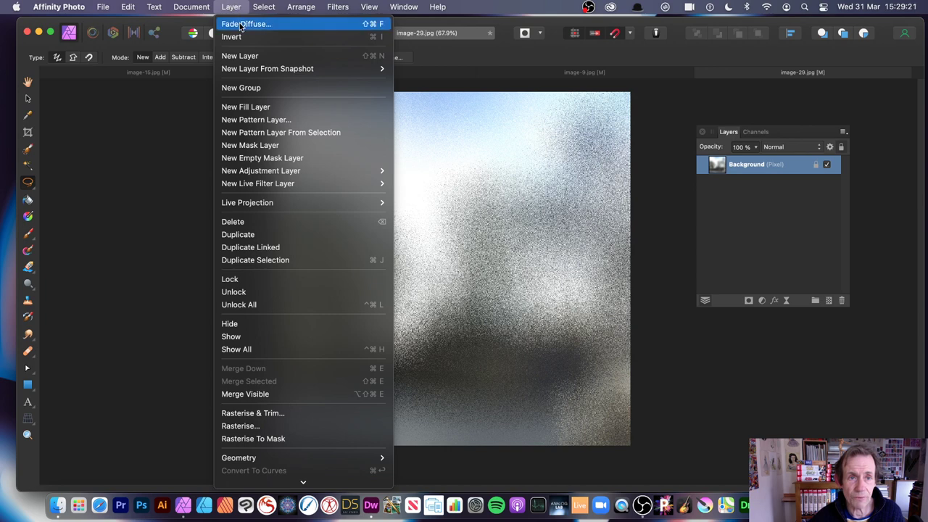
Fade the diffuse to 8% in Difference blend mode, darkening the image around bright trees.
left_click(241, 24)
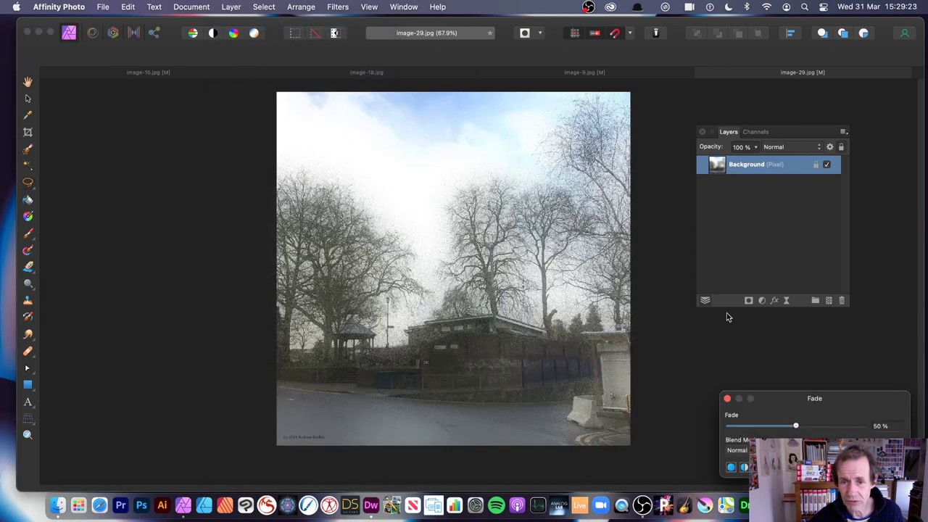
left_click_drag(812, 395, 489, 250)
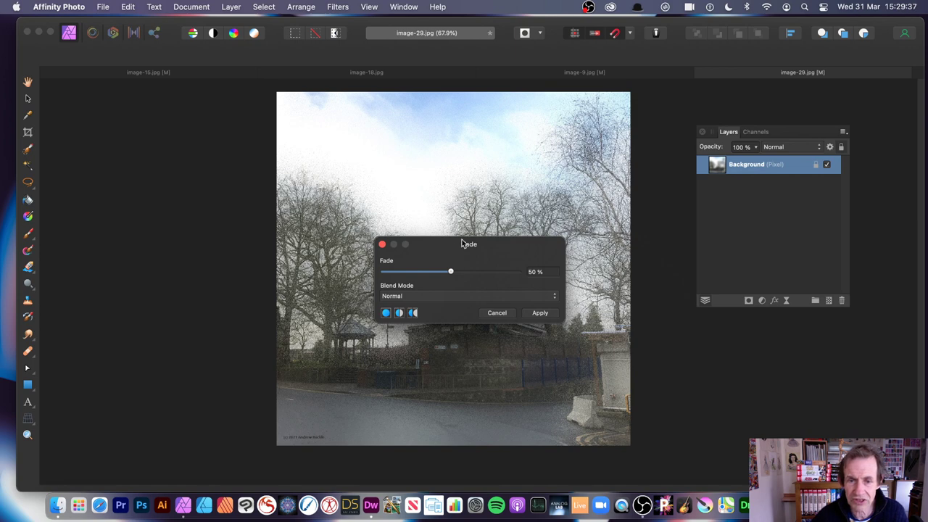
left_click_drag(462, 240, 353, 210)
left_click(346, 233)
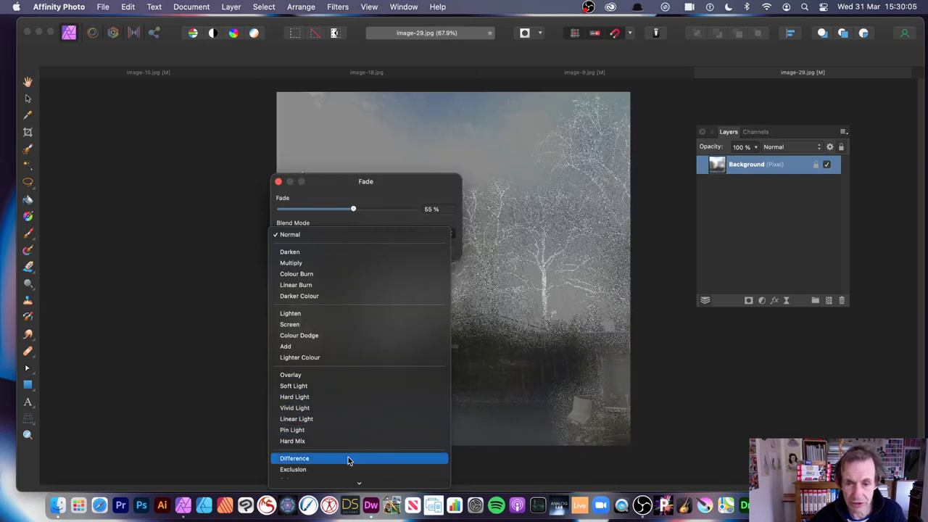
left_click(348, 457)
left_click_drag(326, 213, 654, 179)
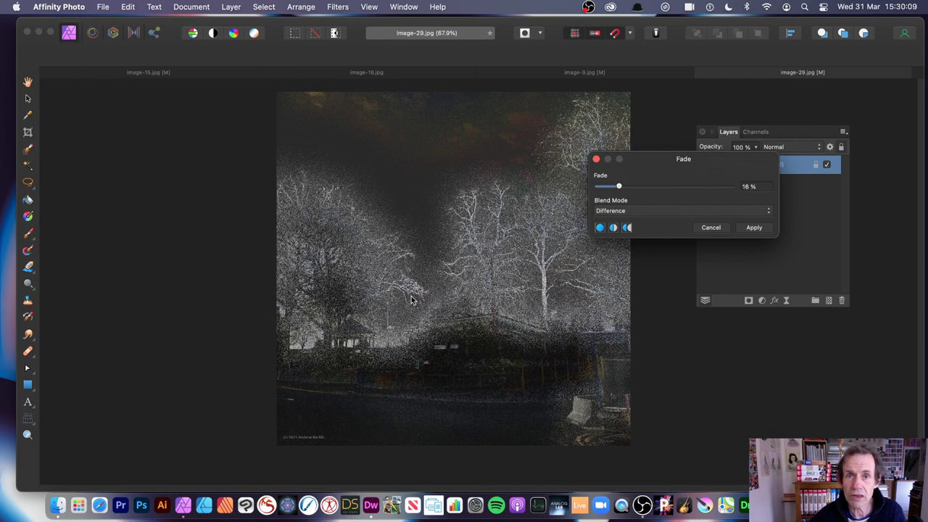
mouse_move(618, 187)
left_mouse_down()
mouse_move(597, 187)
mouse_move(701, 190)
mouse_move(628, 185)
left_mouse_up()
left_click(758, 229)
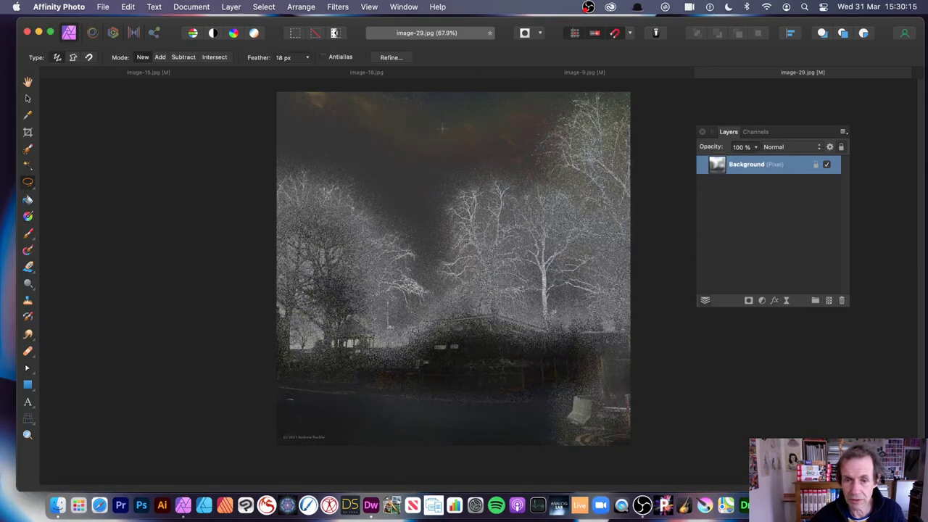
left_click(337, 8)
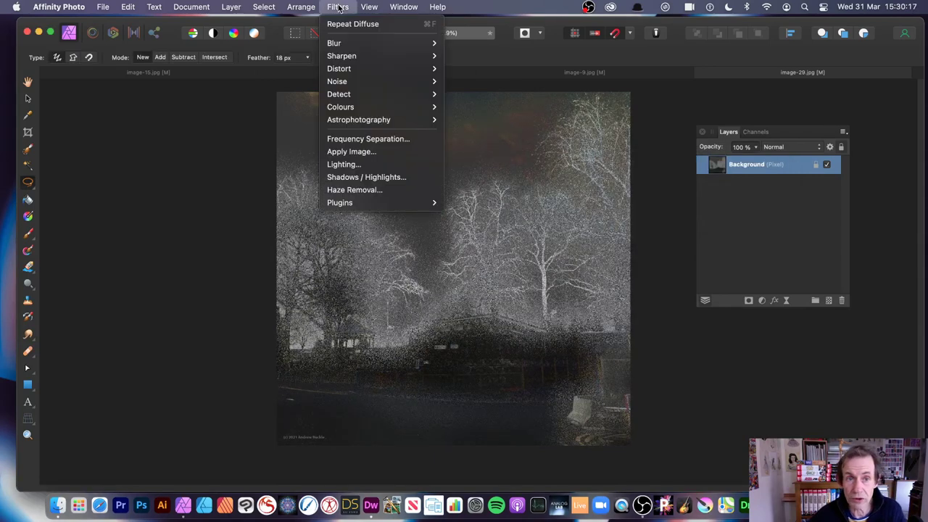
Repeat the Diffuse and fade it to 44% in Lighter Colour blend mode.
left_click(341, 26)
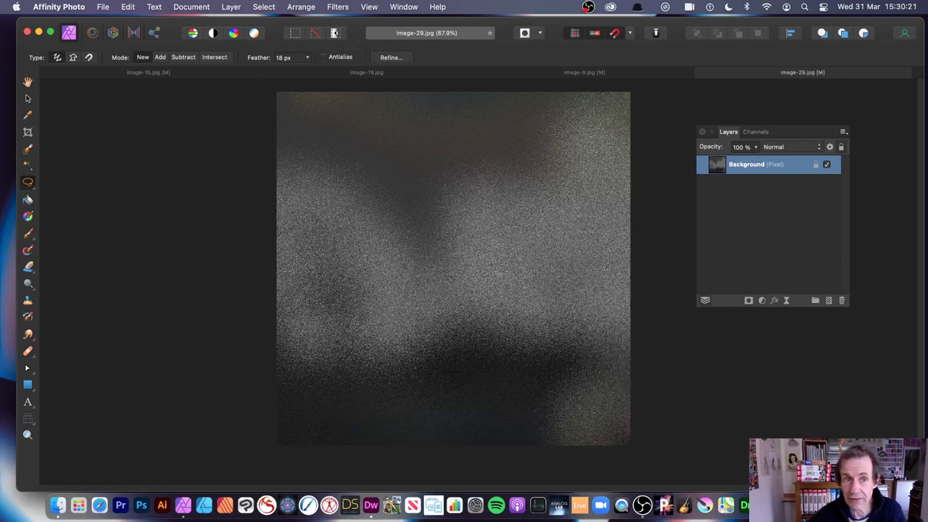
left_click(232, 7)
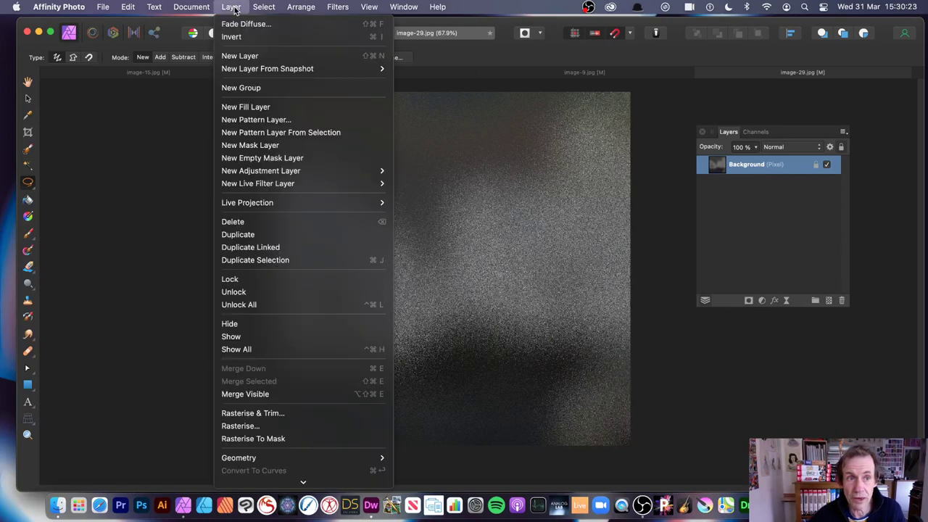
left_click(246, 24)
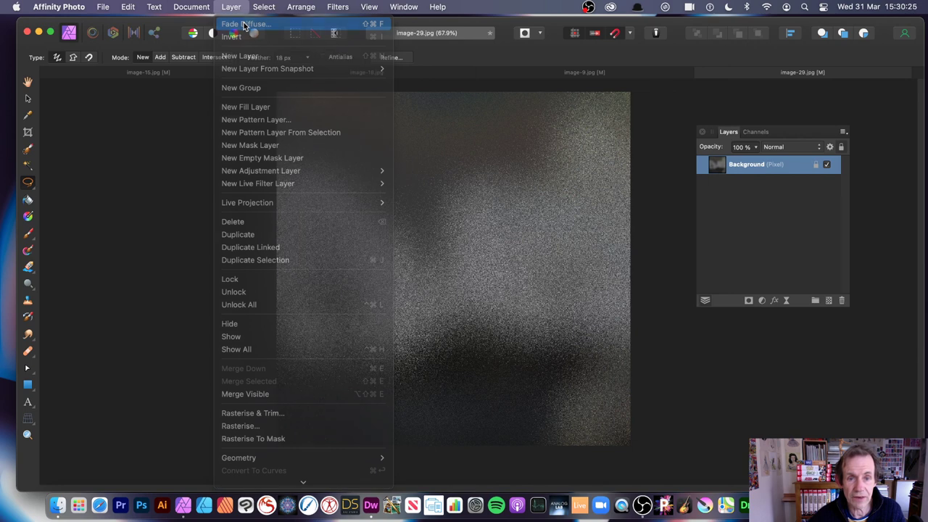
mouse_move(795, 429)
left_mouse_down()
mouse_move(754, 428)
mouse_move(808, 428)
mouse_move(787, 428)
left_mouse_up()
left_click(737, 450)
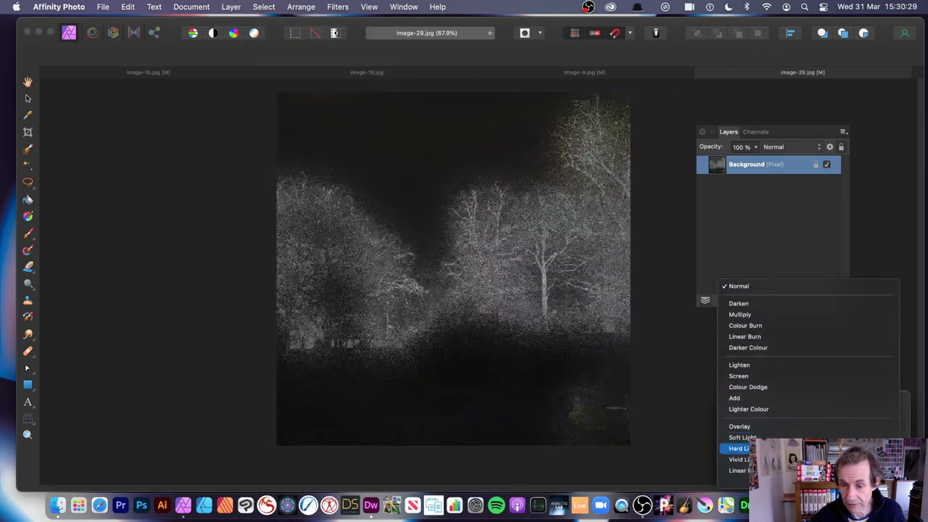
left_click(758, 409)
Switch the fade blend to Hard Mix, apply it, then undo it.
left_click_drag(800, 399, 407, 248)
left_click(493, 275)
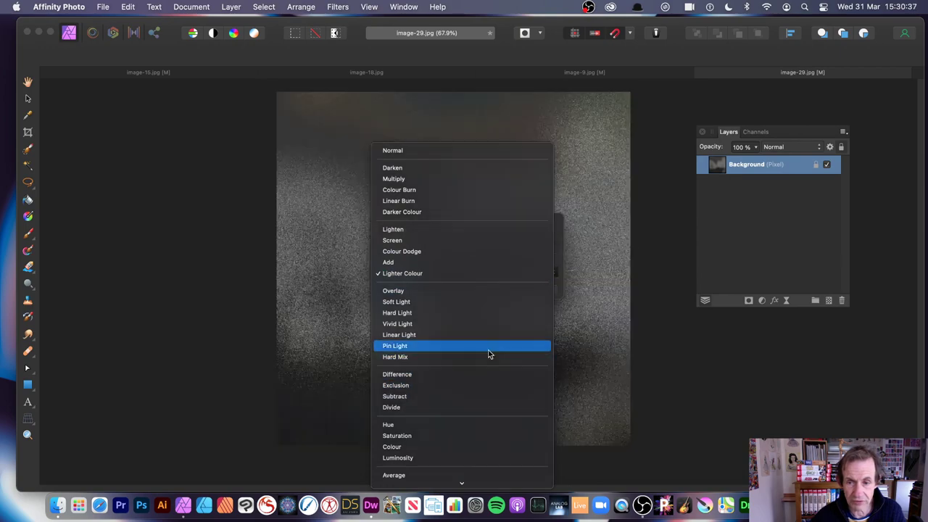
left_click(490, 356)
left_click_drag(472, 225, 688, 249)
left_click(767, 314)
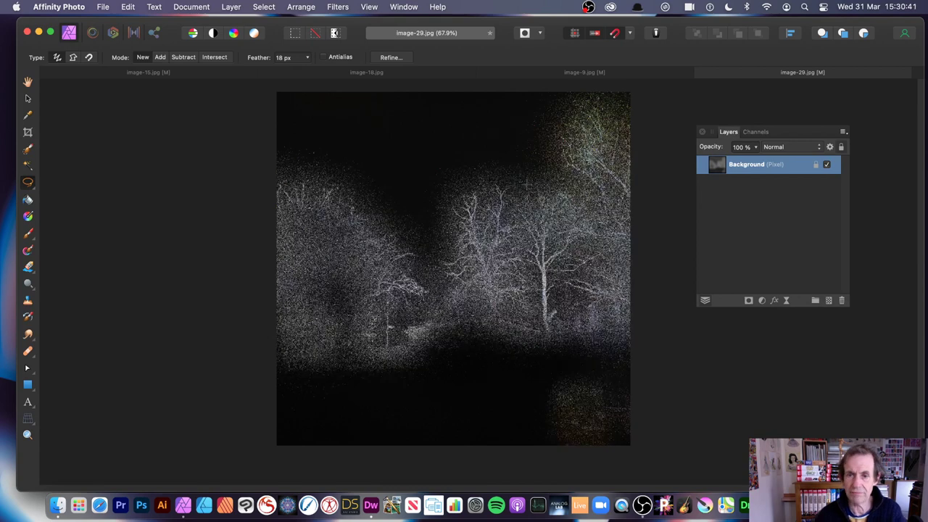
key("super+z")
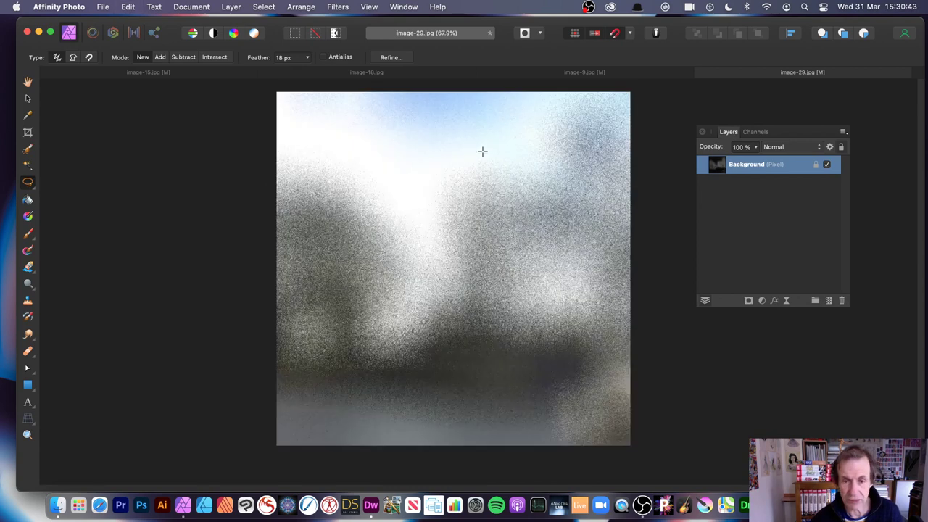
Undo to the sharp original photo and select the photo layer with the Move Tool.
key("super+z")
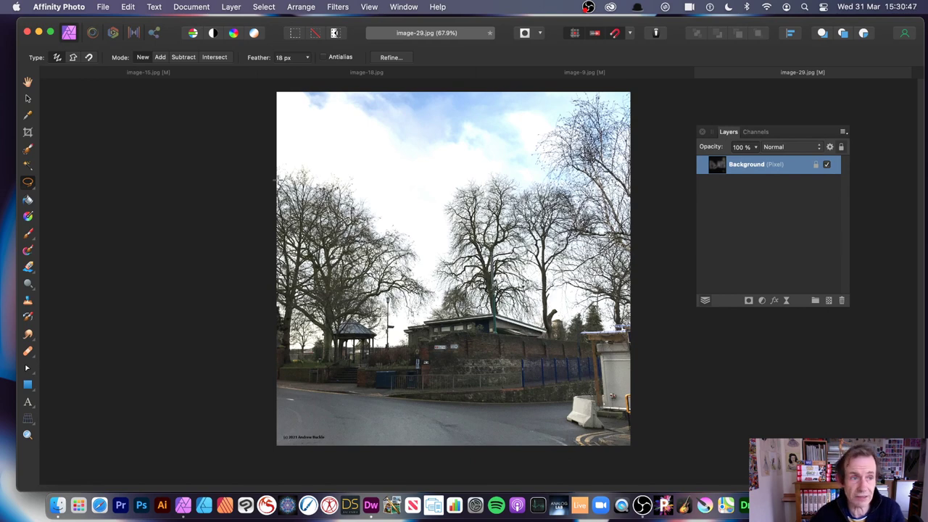
left_click(28, 100)
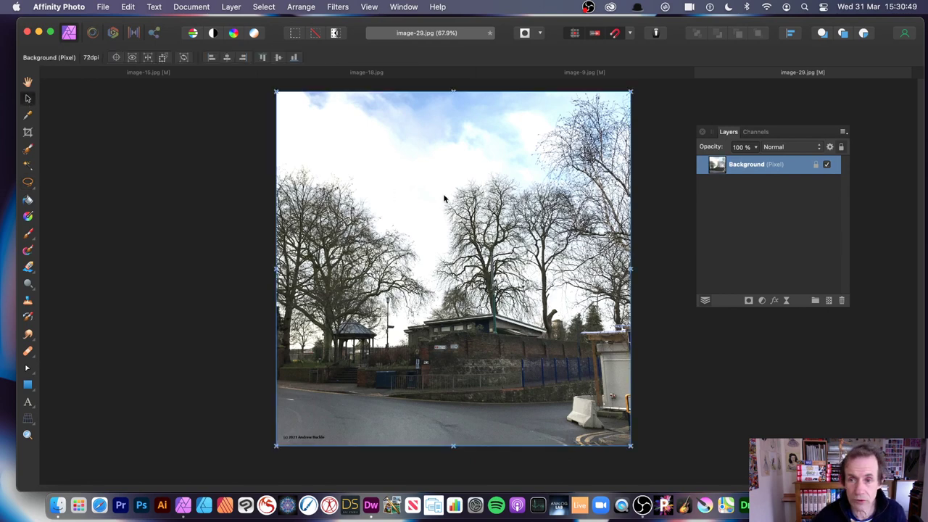
left_click(370, 8)
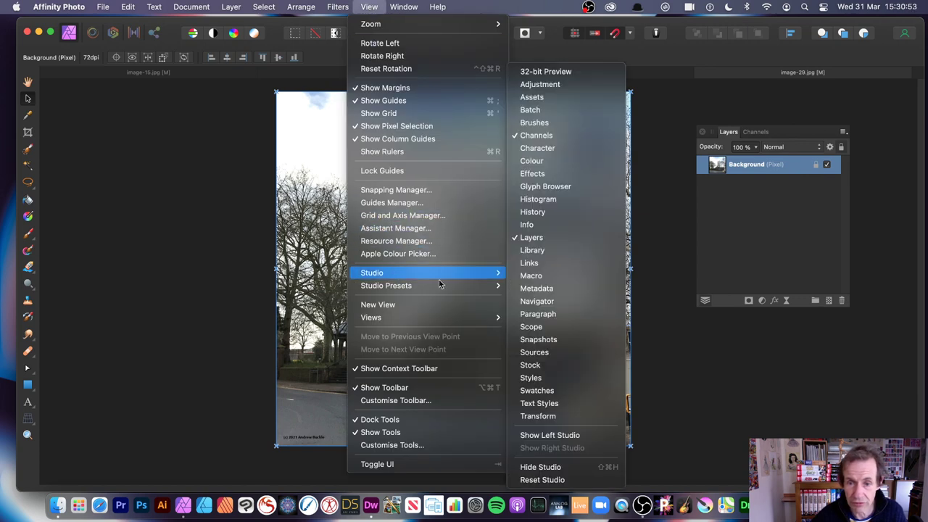
mouse_move(436, 273)
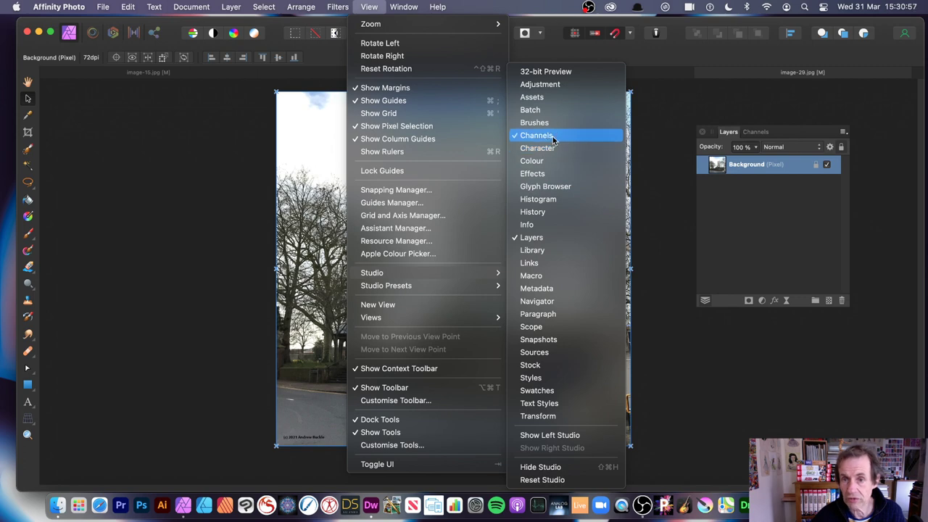
left_click(711, 329)
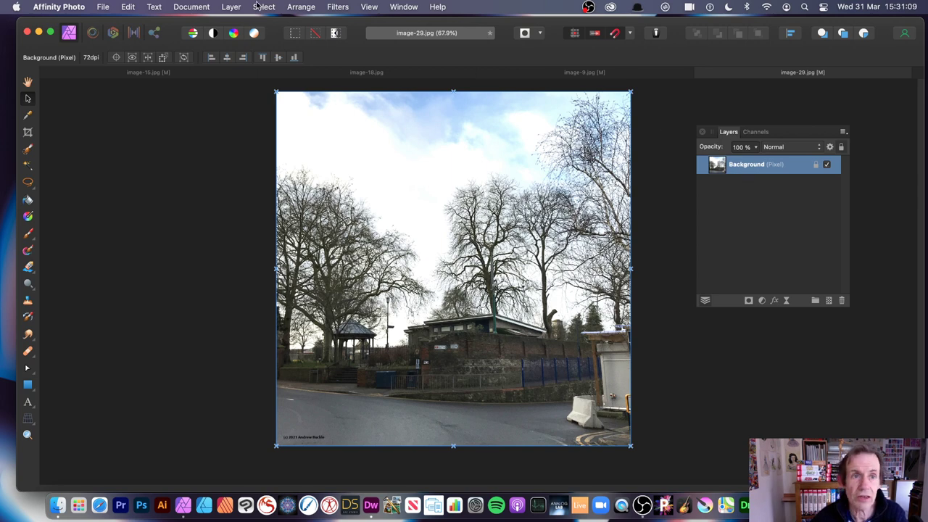
left_click(230, 6)
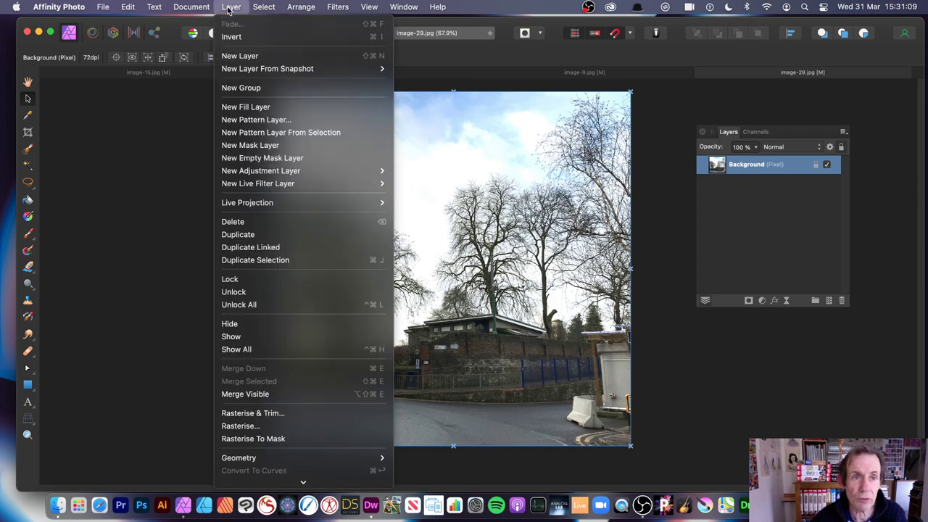
Duplicate the Background layer, shrink the copy from its corner and move it up-left.
left_click(243, 235)
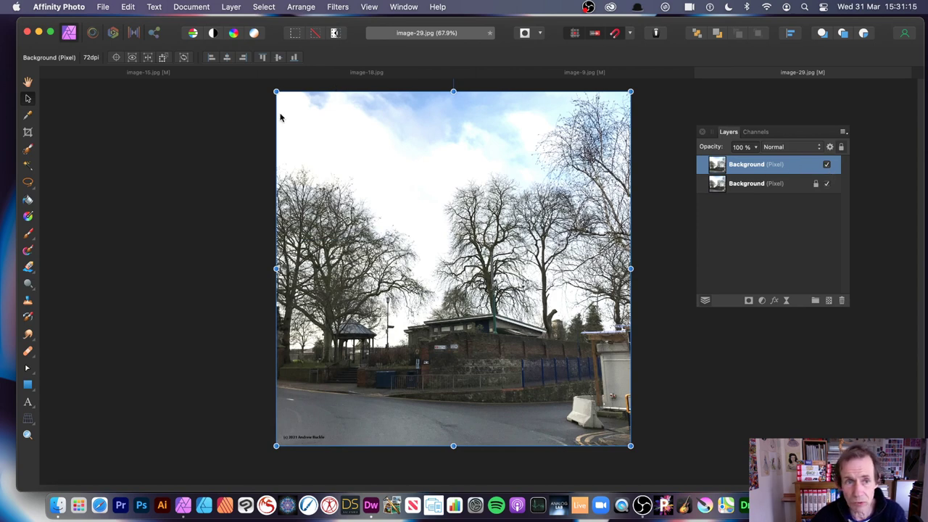
left_click_drag(276, 92, 385, 196)
left_click_drag(483, 298, 419, 245)
Apply Repeat Diffuse to the shrunken copy.
left_click(343, 6)
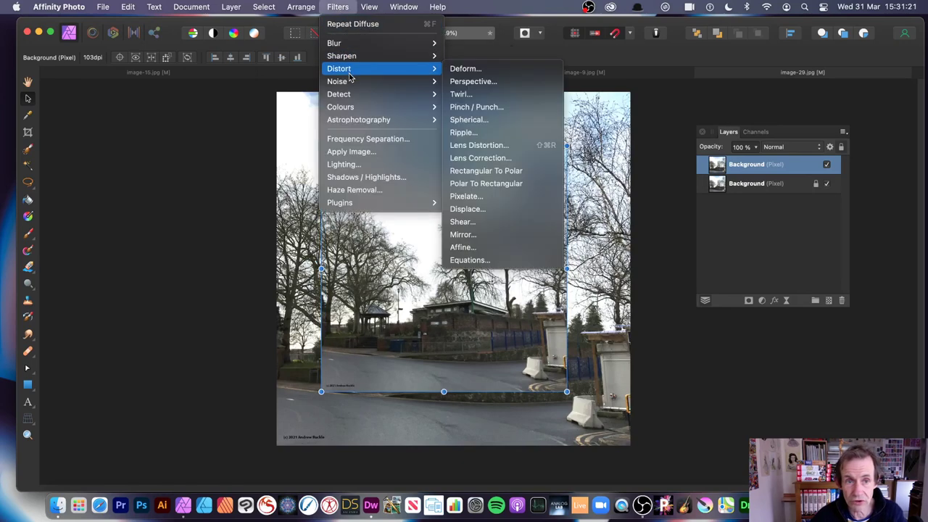
mouse_move(353, 82)
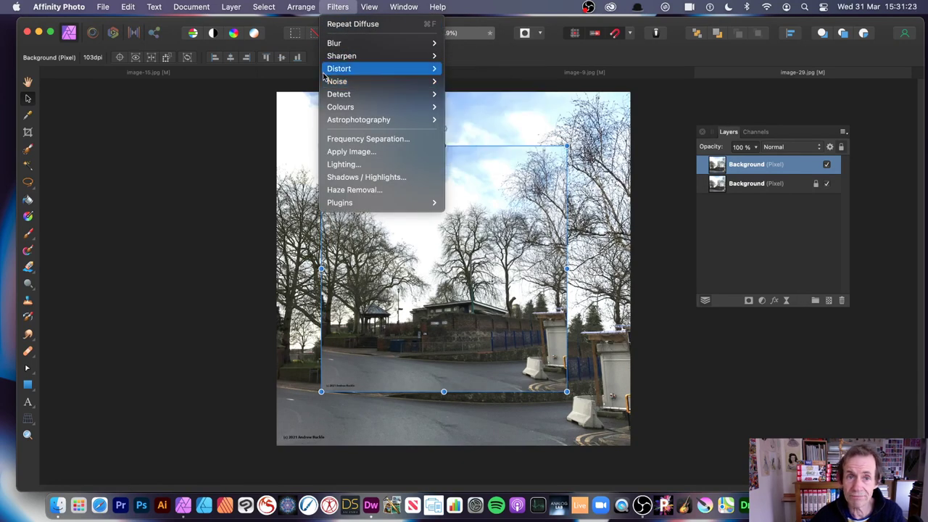
left_click(344, 26)
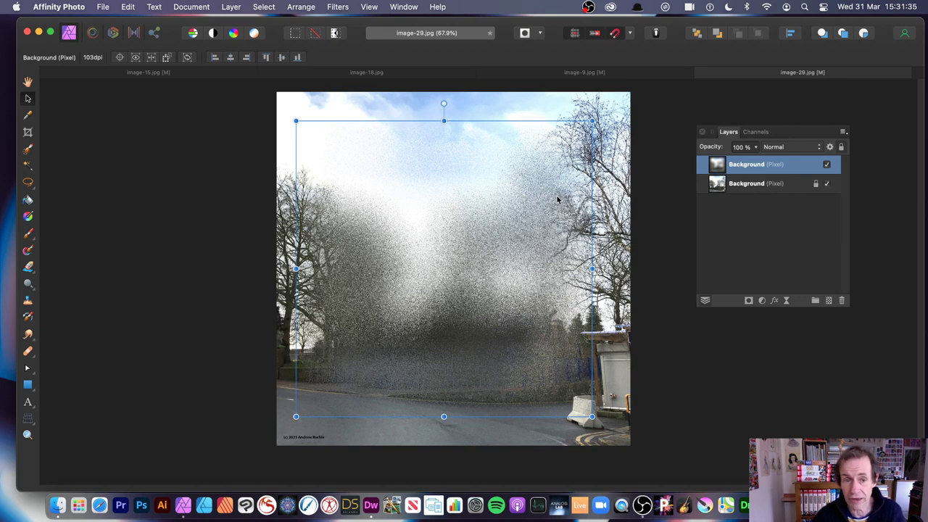
left_click(338, 6)
Fade the copy's diffuse to 41% in Difference blend mode.
left_click(338, 24)
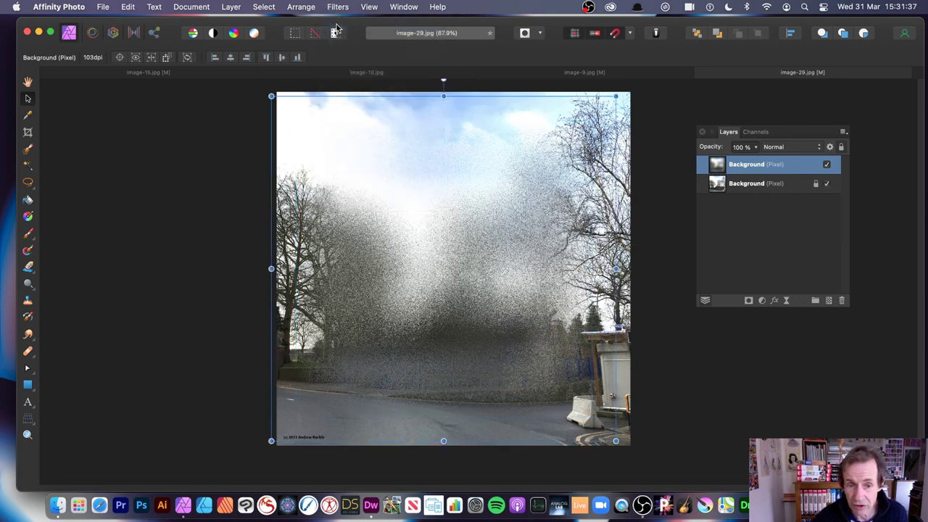
key("super+z")
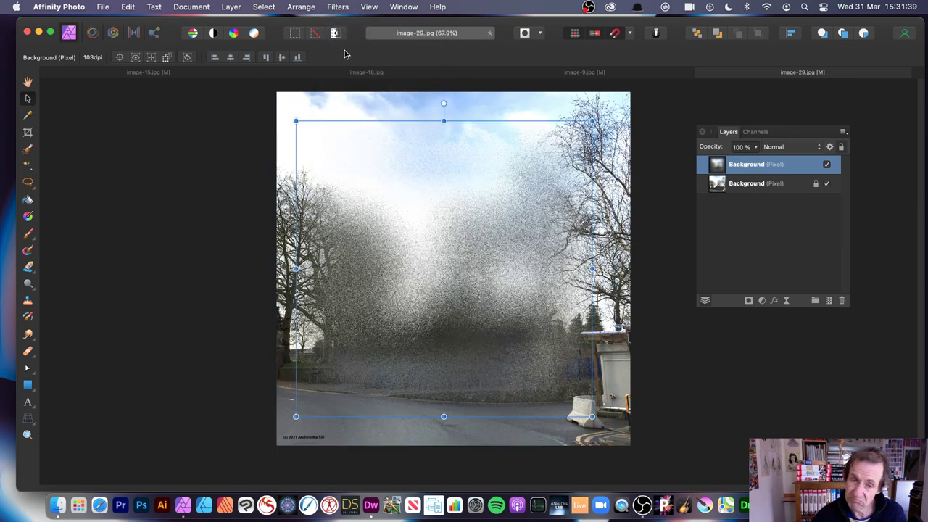
left_click(233, 8)
left_click(240, 24)
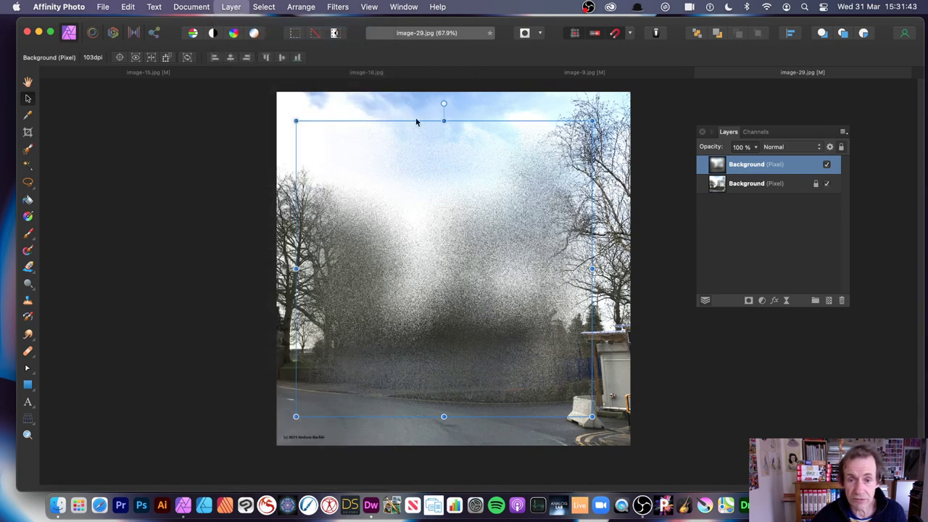
left_click_drag(800, 396, 601, 313)
left_click(689, 337)
scroll(674, 406, "down", 5)
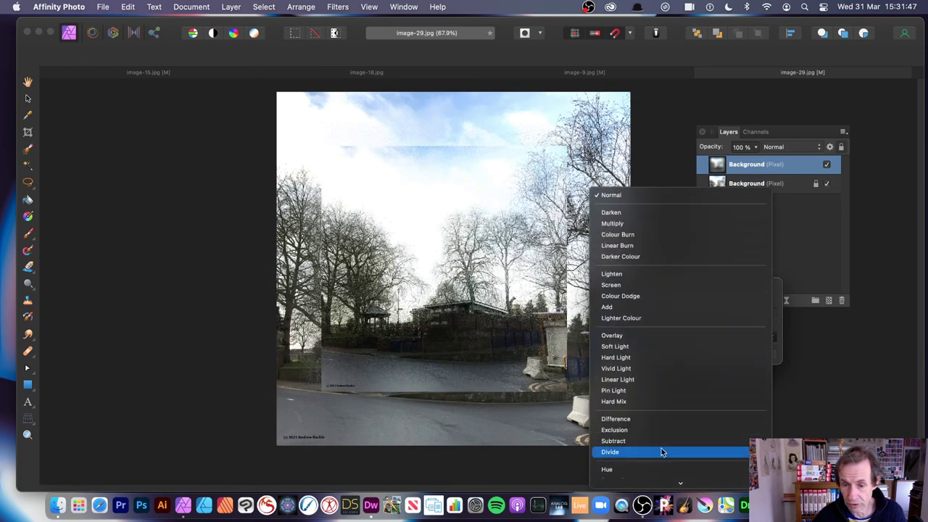
left_click(661, 419)
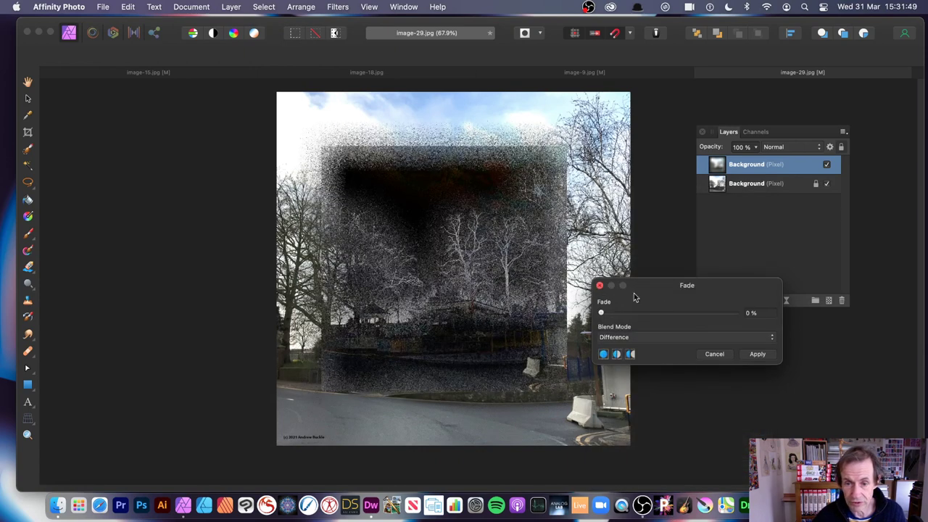
mouse_move(602, 313)
left_mouse_down()
mouse_move(657, 314)
mouse_move(601, 313)
left_mouse_up()
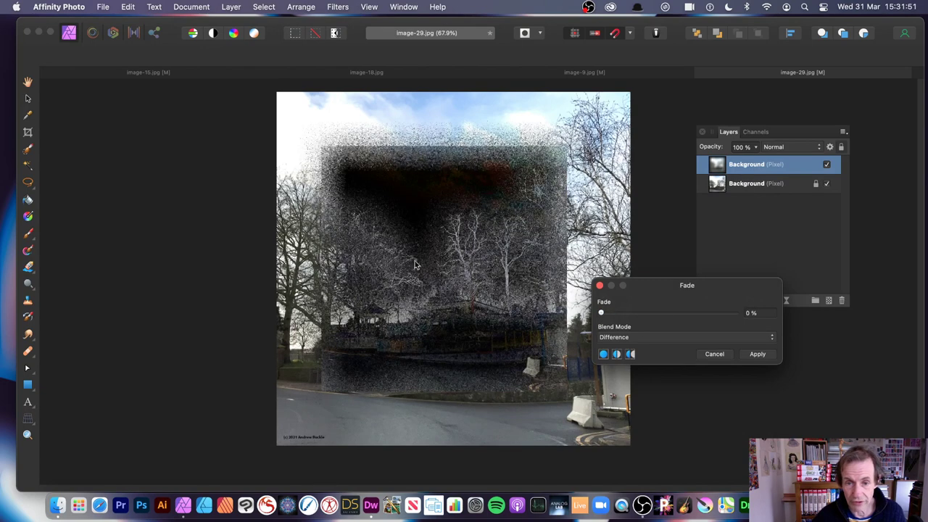
left_click(757, 355)
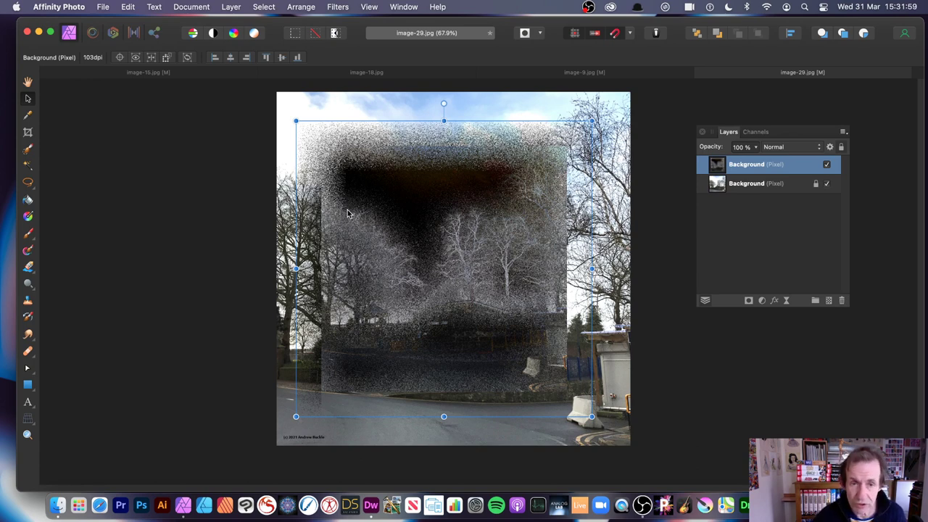
Try tiling the faded layer by duplicating it with Cmd+J and moving the copies.
left_click(337, 7)
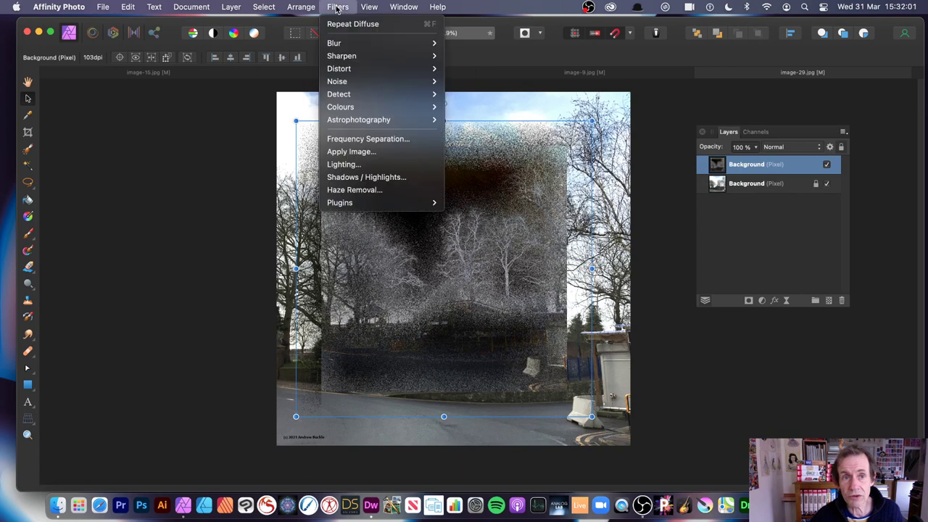
left_click(463, 227)
left_click_drag(462, 227, 592, 87)
key("super+j")
key("super+j")
key("super+j")
key("super+j")
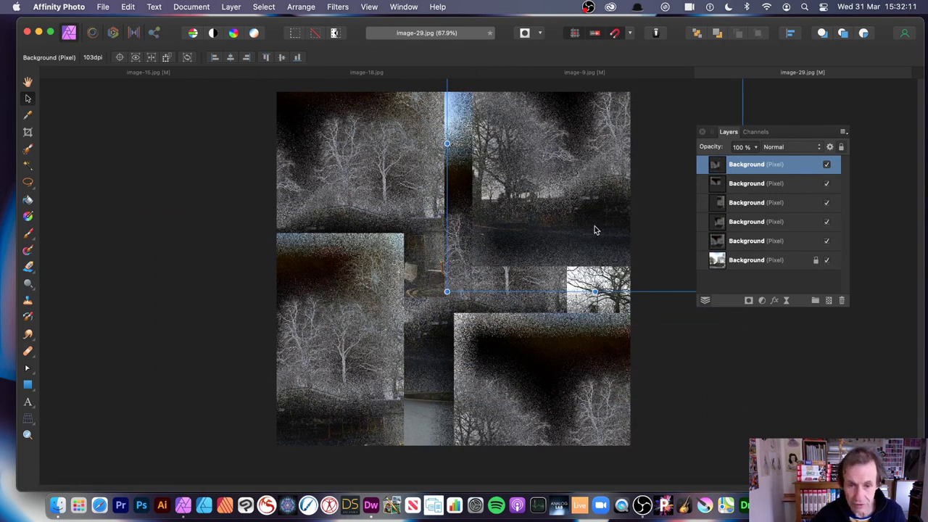
left_click_drag(558, 190, 405, 164)
key("super+j")
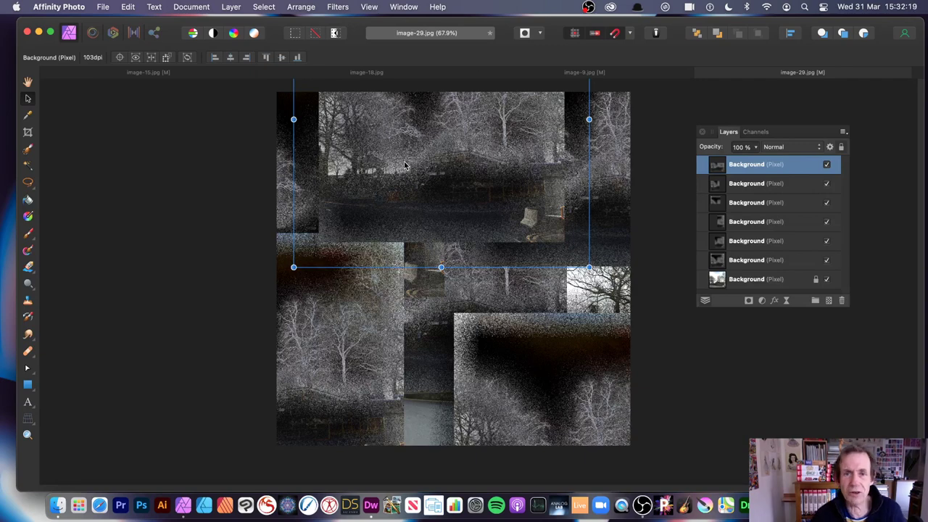
Delete the extra copies and nudge the remaining faded layer slightly upward.
key("Delete")
key("Delete")
key("Delete")
key("Delete")
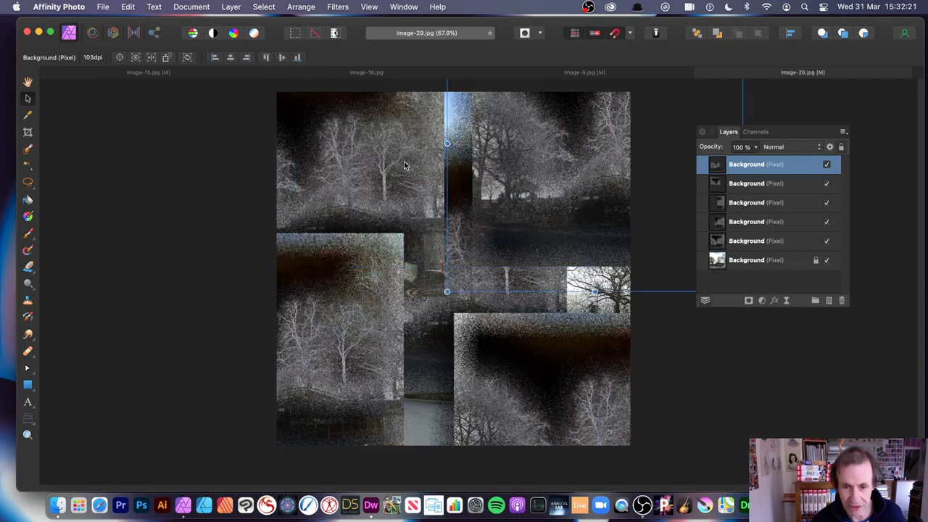
key("Delete")
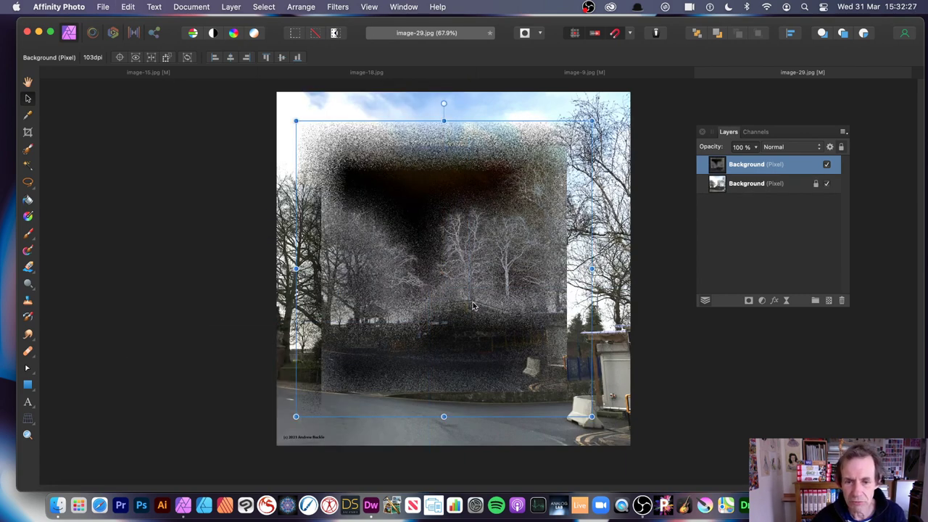
left_click_drag(453, 241, 451, 225)
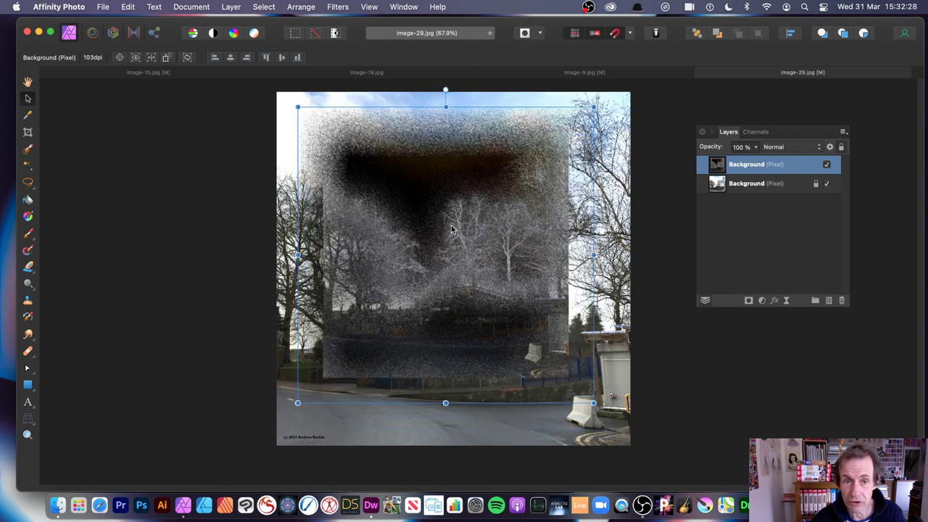
Start a Deform warp on the faded layer with five control points.
left_click(334, 7)
mouse_move(359, 73)
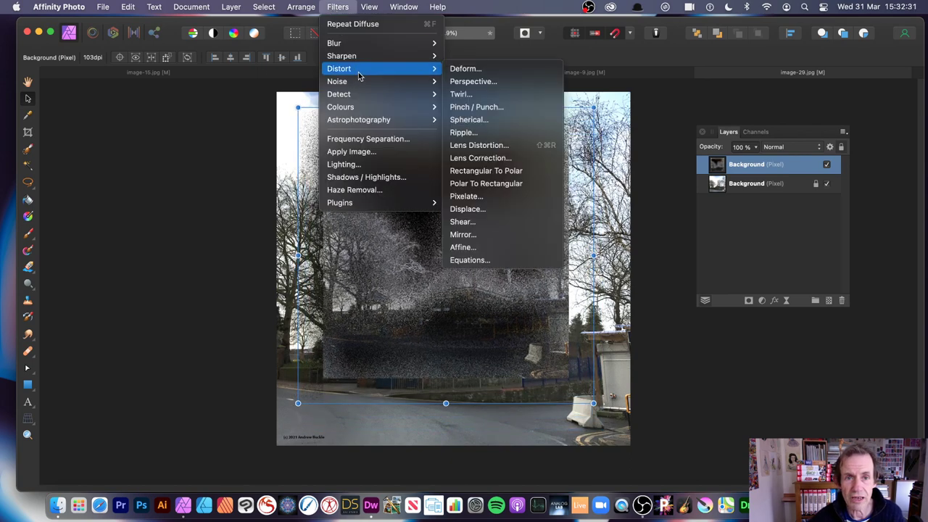
left_click(513, 70)
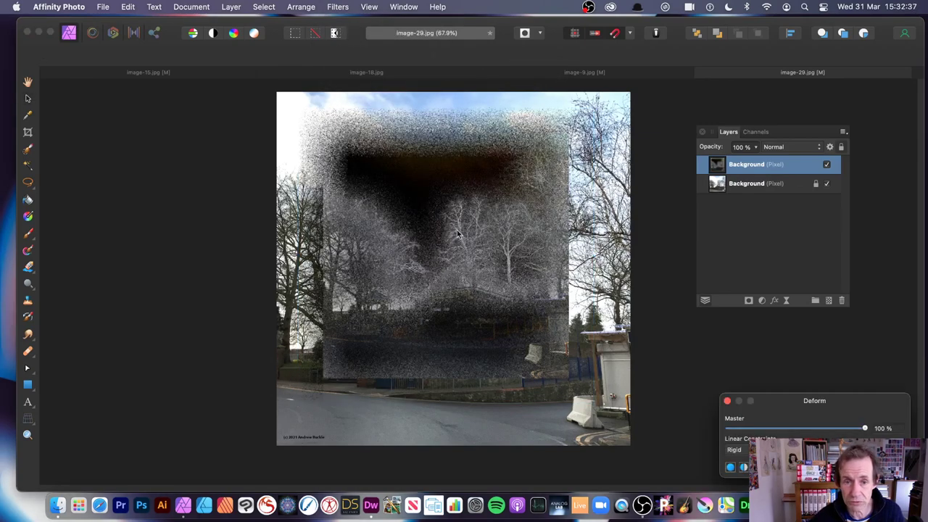
left_click(400, 201)
left_click(478, 225)
left_click(387, 274)
left_click(484, 285)
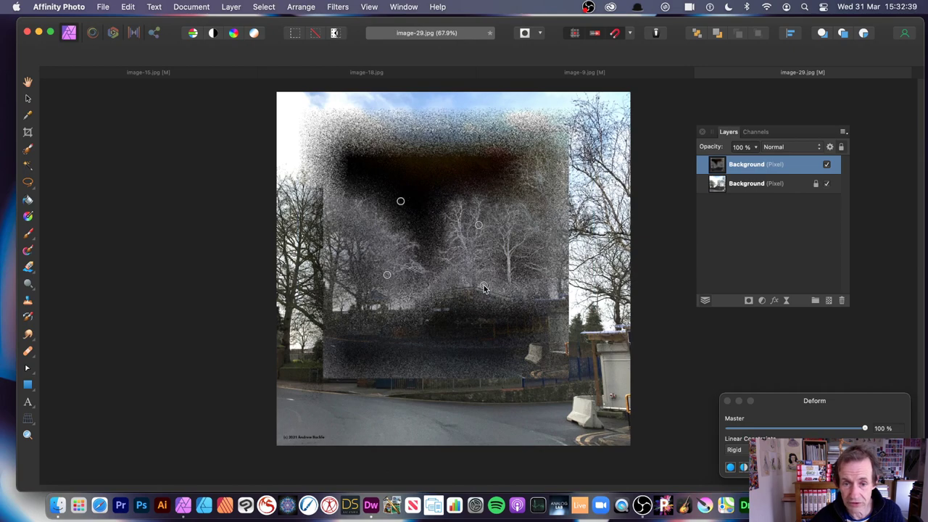
left_click(517, 226)
Drag the deform points to warp the layer into swirling shapes across the sky.
left_click_drag(516, 225, 346, 125)
left_click_drag(400, 201, 319, 190)
left_click_drag(516, 223, 489, 180)
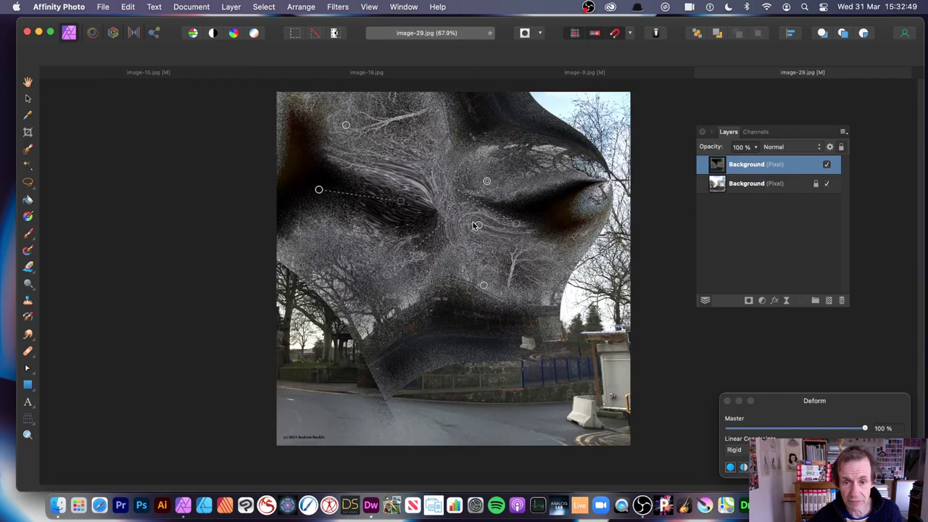
left_click_drag(479, 225, 492, 195)
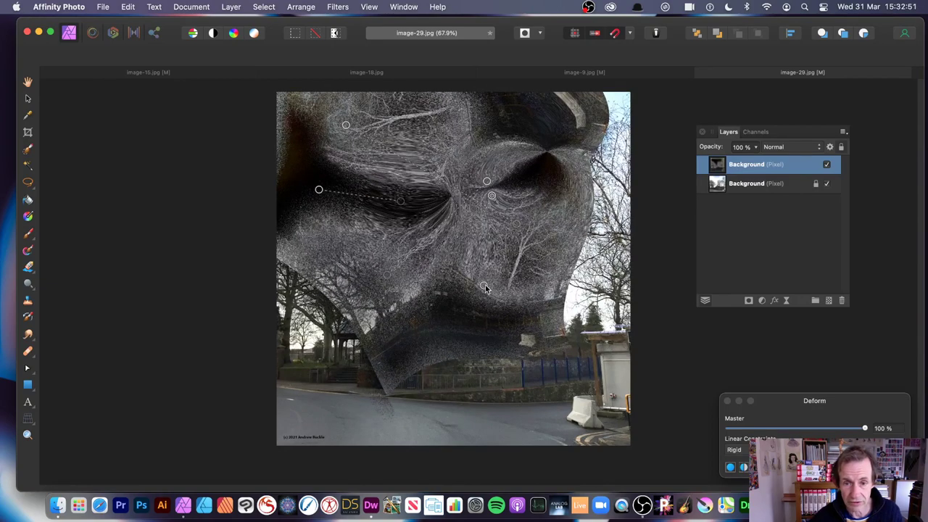
left_click_drag(484, 285, 443, 198)
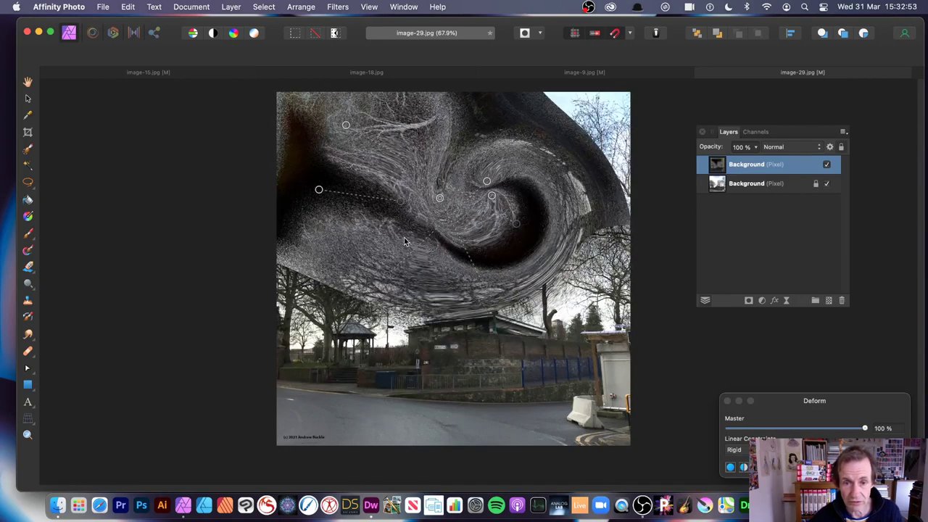
key("cmd+z")
left_click_drag(405, 241, 433, 130)
left_click_drag(320, 190, 366, 212)
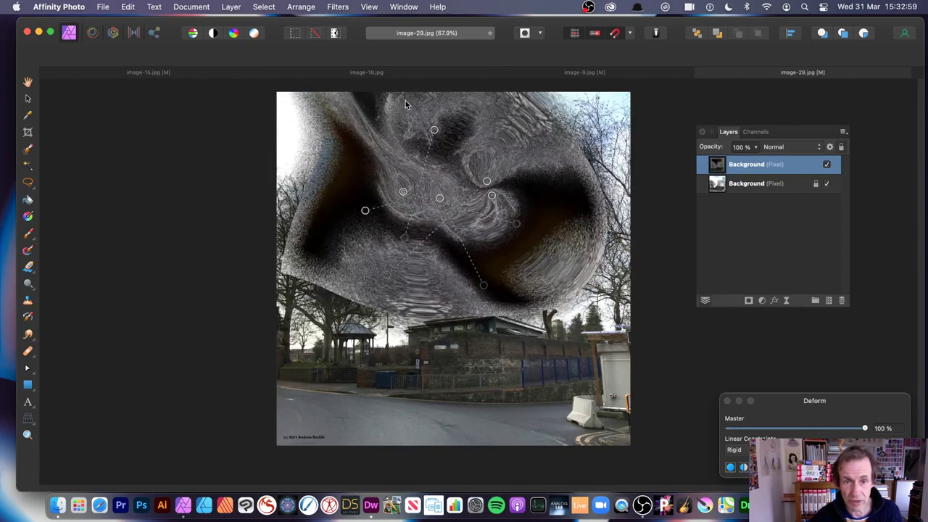
left_click_drag(407, 102, 462, 197)
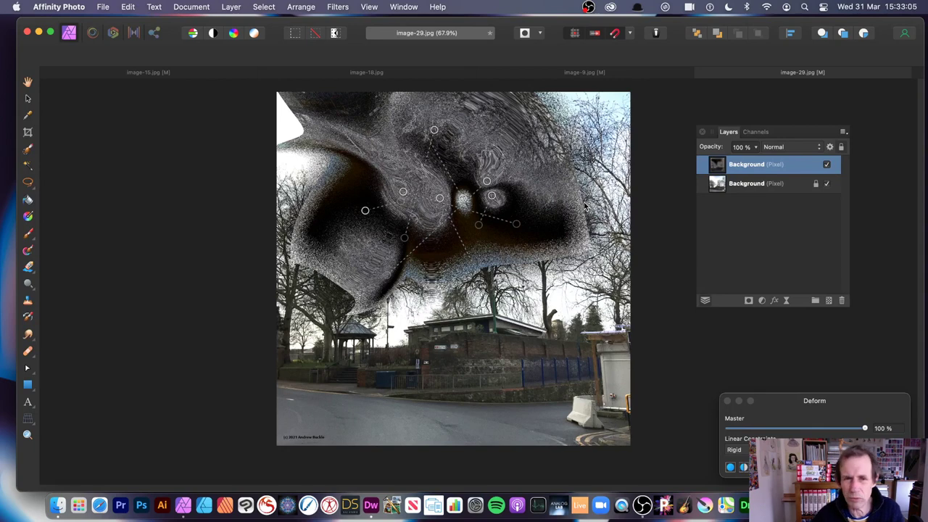
Commit the deform and move the warped layer right across the canvas.
key("v")
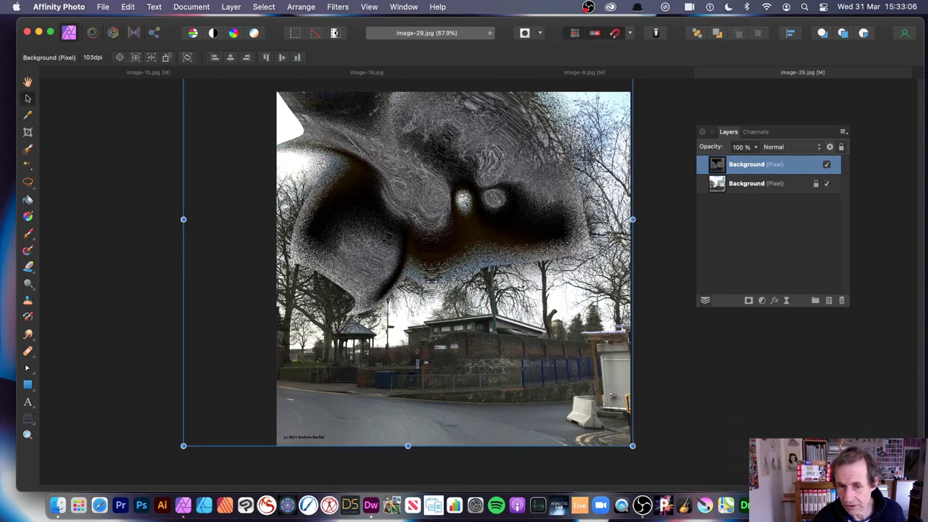
left_click_drag(416, 186, 367, 188)
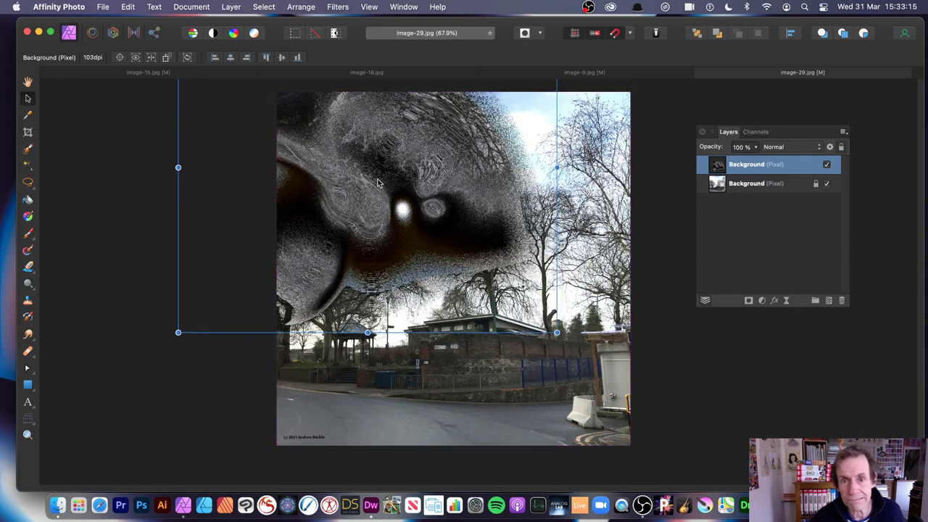
left_click_drag(377, 183, 568, 210)
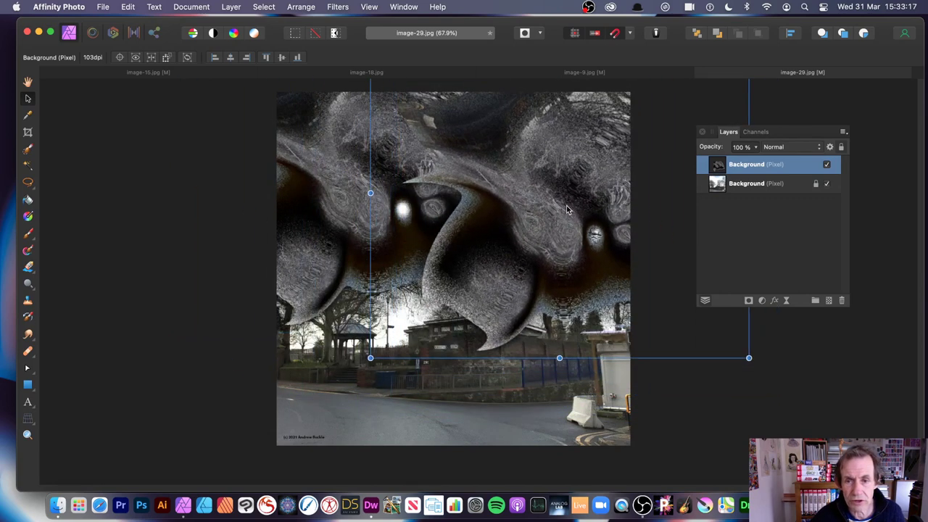
Duplicate the warped pattern twice, place the copies, and shrink the top copy near the centre.
key("super+j")
left_click_drag(589, 159, 600, 365)
key("super+j")
key("super+j")
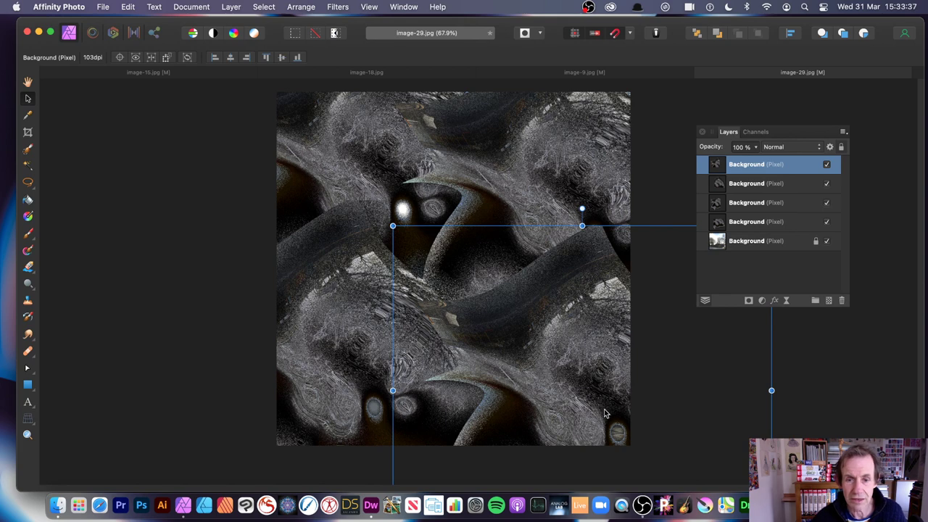
left_click_drag(567, 352, 447, 227)
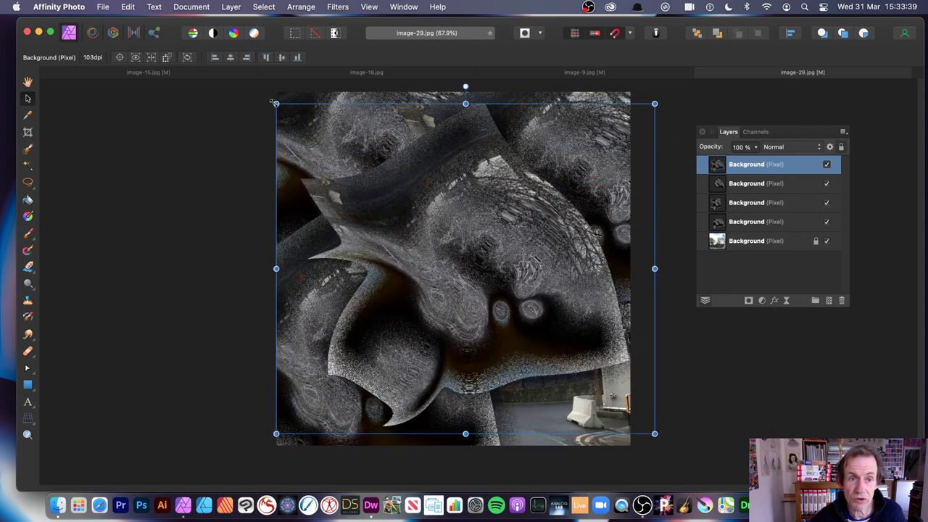
left_click_drag(275, 103, 307, 134)
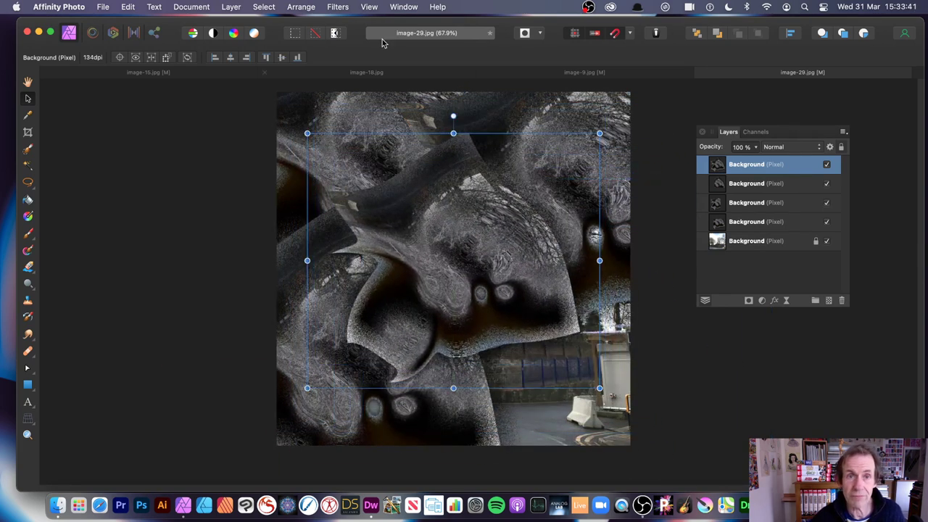
Apply a 30% Diffuse to the top pattern copy, then shrink it slightly and move it toward the centre.
left_click(338, 6)
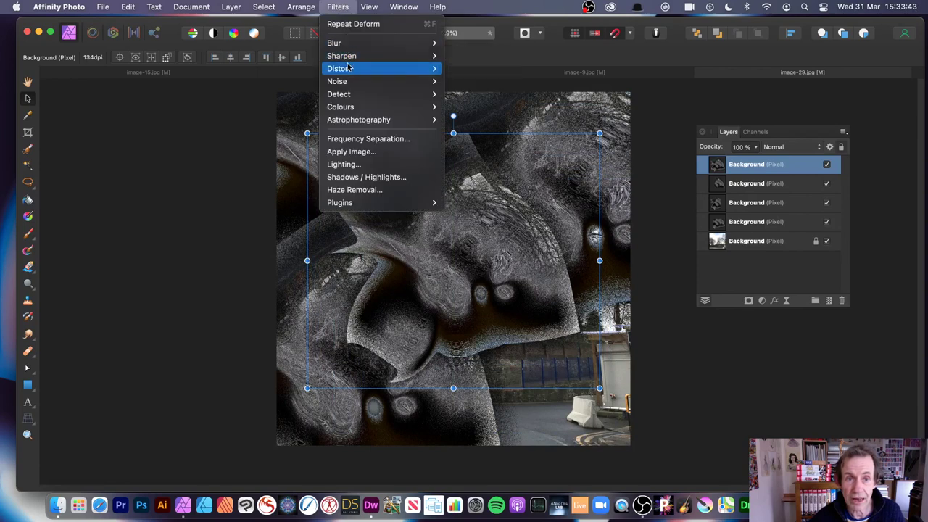
mouse_move(348, 82)
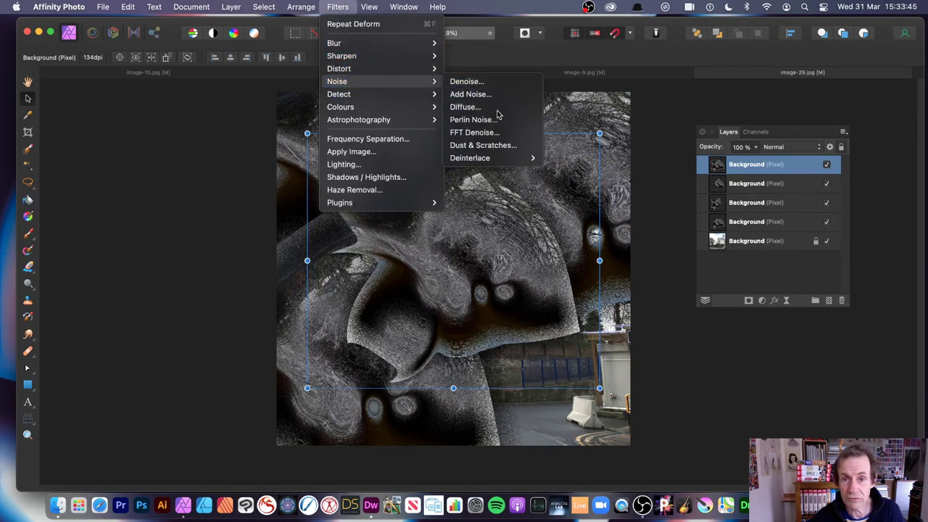
left_click(496, 109)
left_click_drag(838, 431, 637, 286)
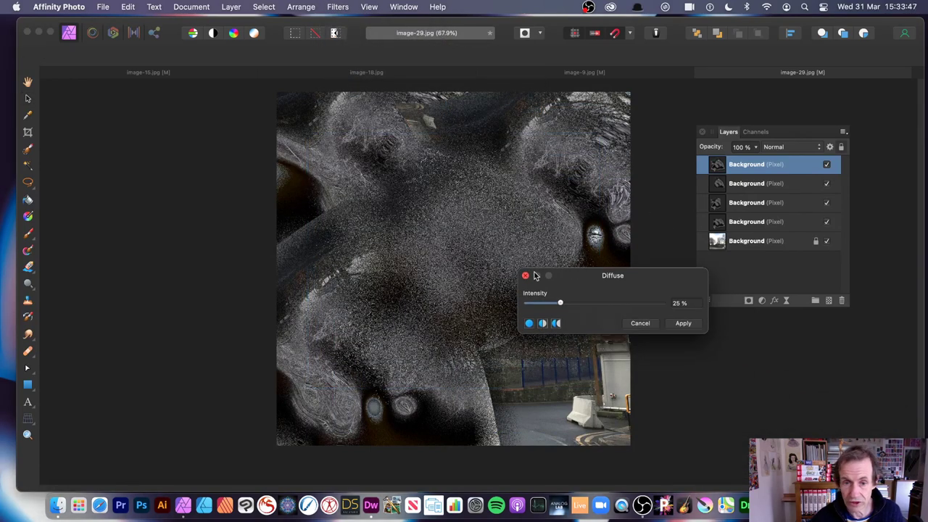
mouse_move(562, 304)
left_mouse_down()
mouse_move(621, 307)
mouse_move(568, 306)
mouse_move(579, 305)
left_mouse_up()
left_click(683, 324)
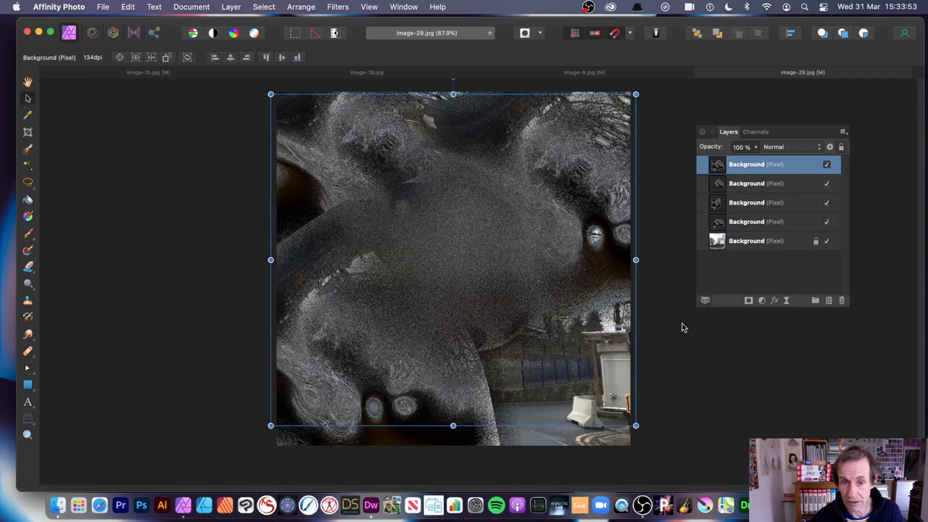
left_click_drag(270, 94, 351, 167)
left_click_drag(512, 282, 470, 237)
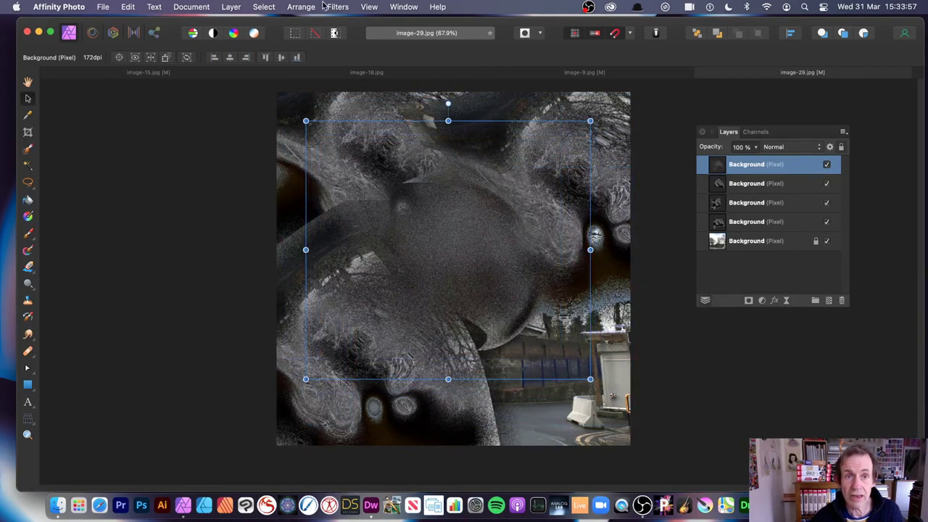
Start a Deform warp on the top layer, pulling points up-left, bottom-right and down-left.
left_click(346, 6)
mouse_move(378, 69)
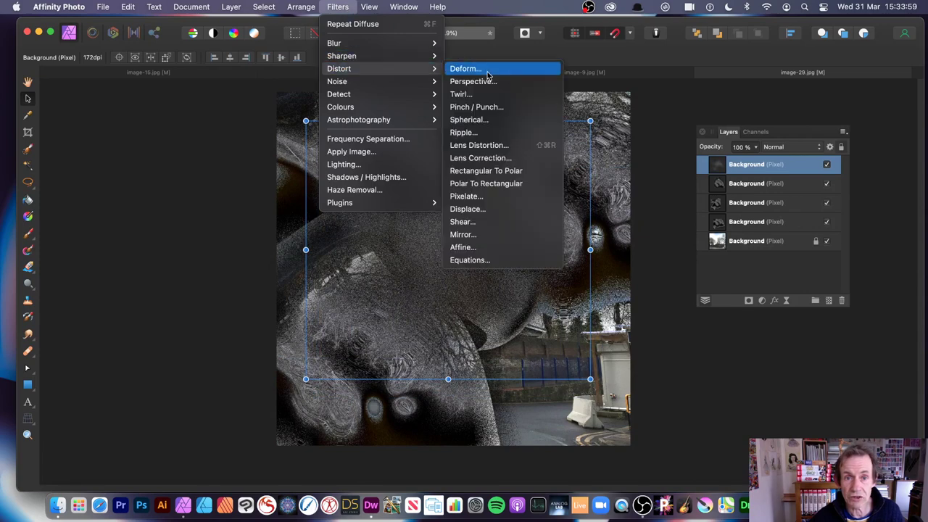
left_click(465, 68)
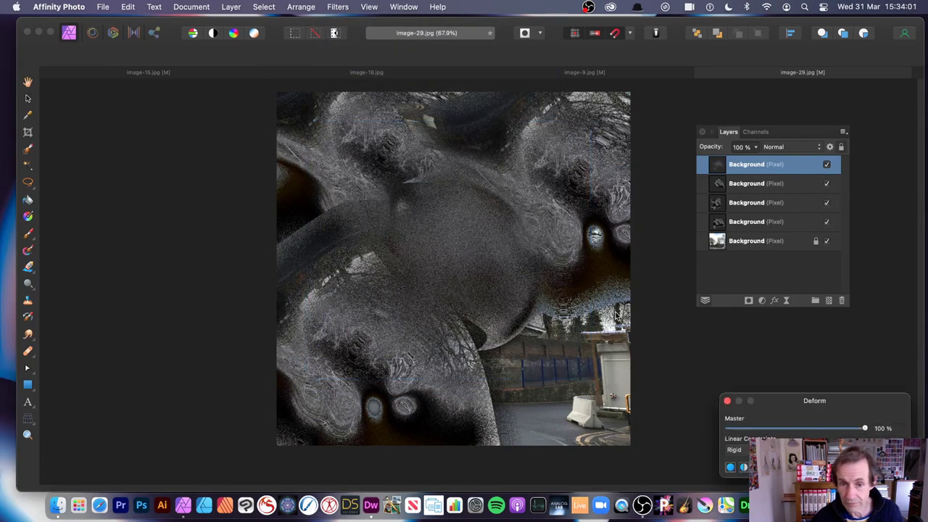
left_click(460, 255)
left_click(467, 236)
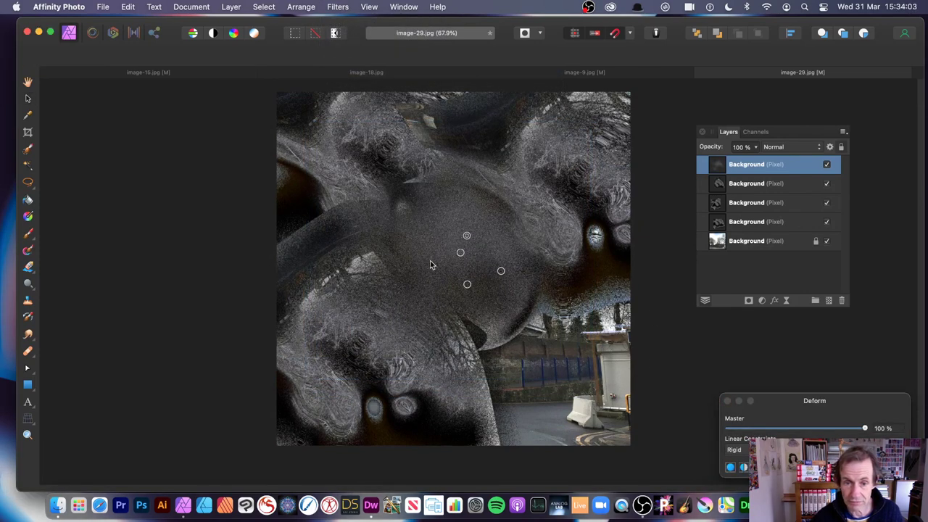
left_click_drag(467, 240, 360, 156)
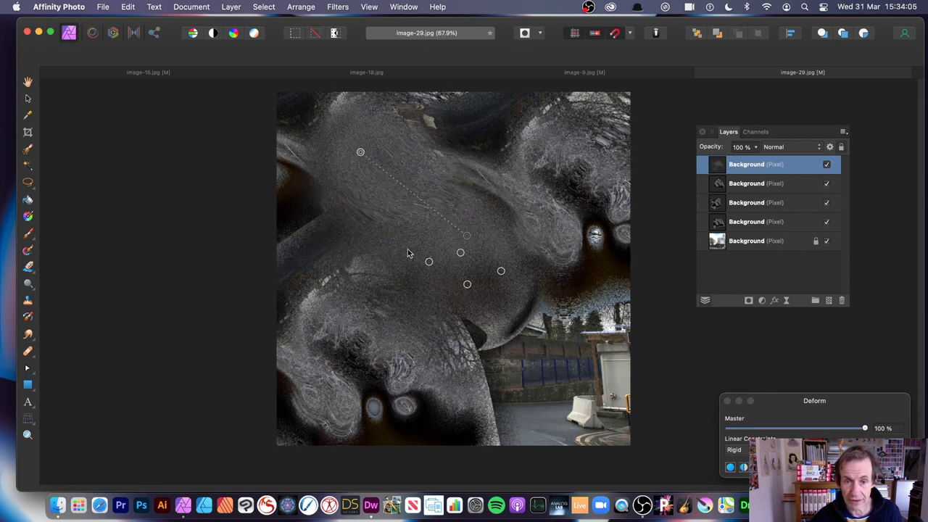
left_click_drag(429, 264, 672, 474)
left_click_drag(468, 286, 358, 360)
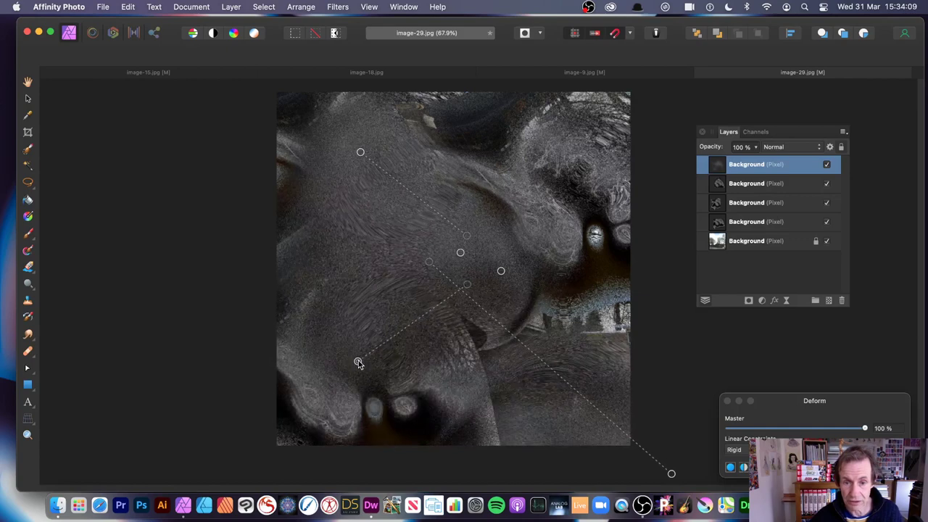
Add a point pulled toward the top right, commit the warp, then shrink and reposition the layer.
left_click(501, 272)
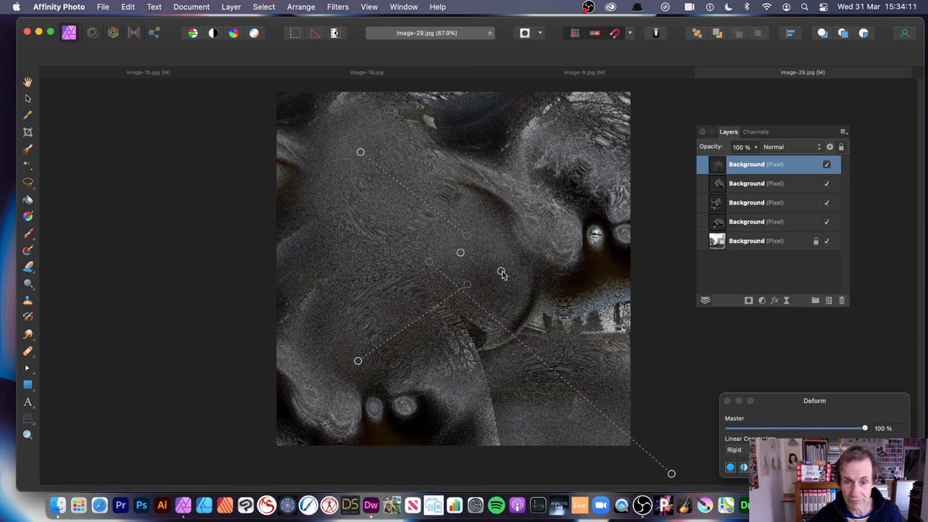
left_click_drag(501, 272, 578, 154)
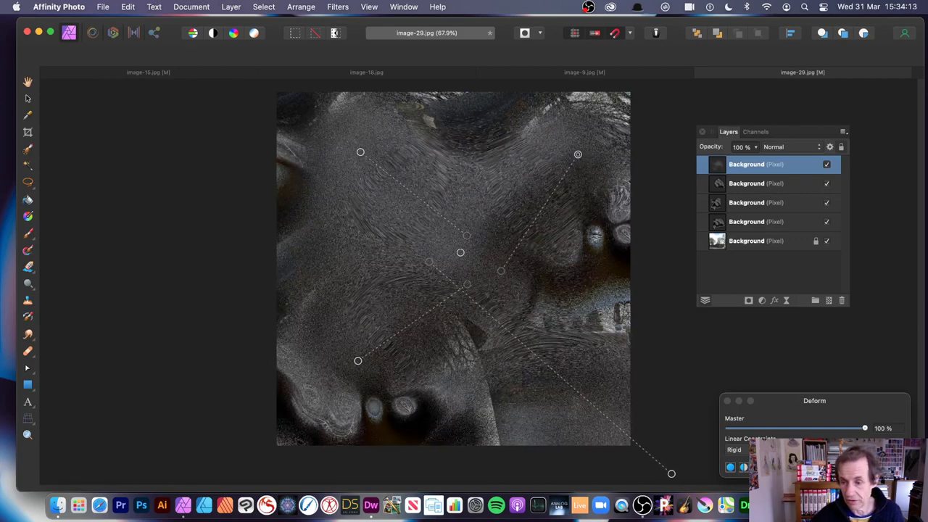
key("v")
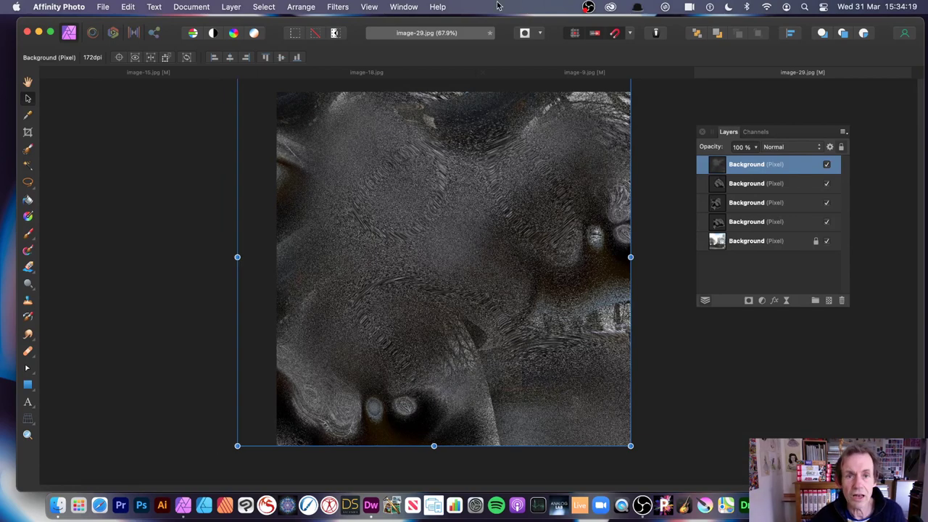
left_click_drag(354, 173, 430, 282)
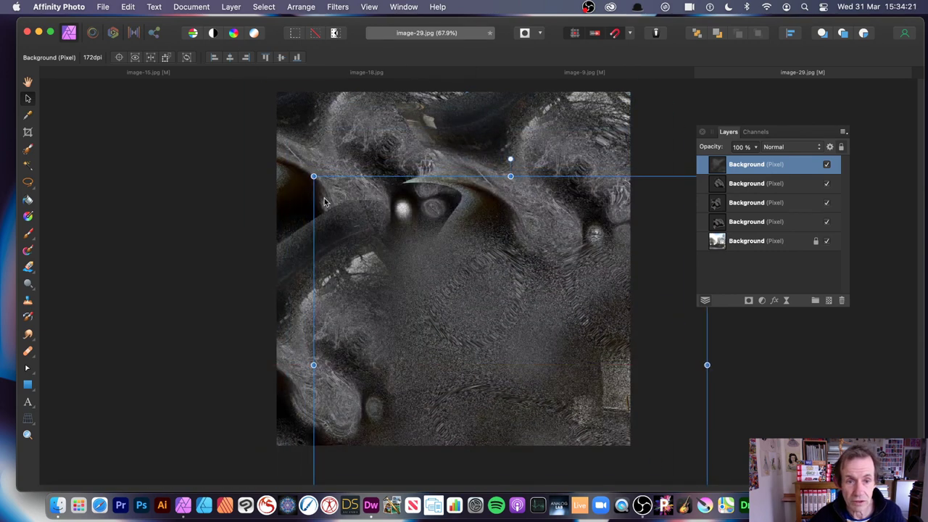
left_click_drag(314, 176, 417, 266)
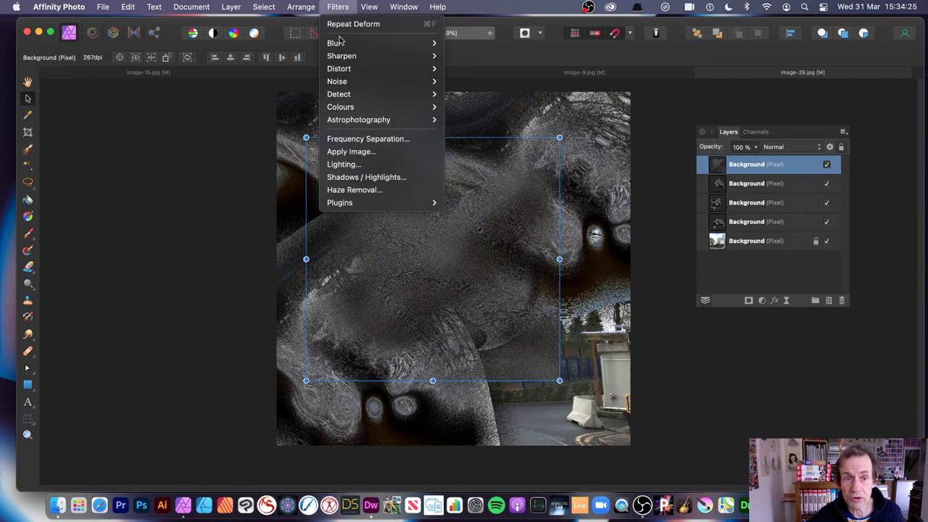
Apply a Mirror filter with 8 mirrors, a rotated input angle and a shifted kaleidoscope centre.
mouse_move(341, 68)
left_click(495, 240)
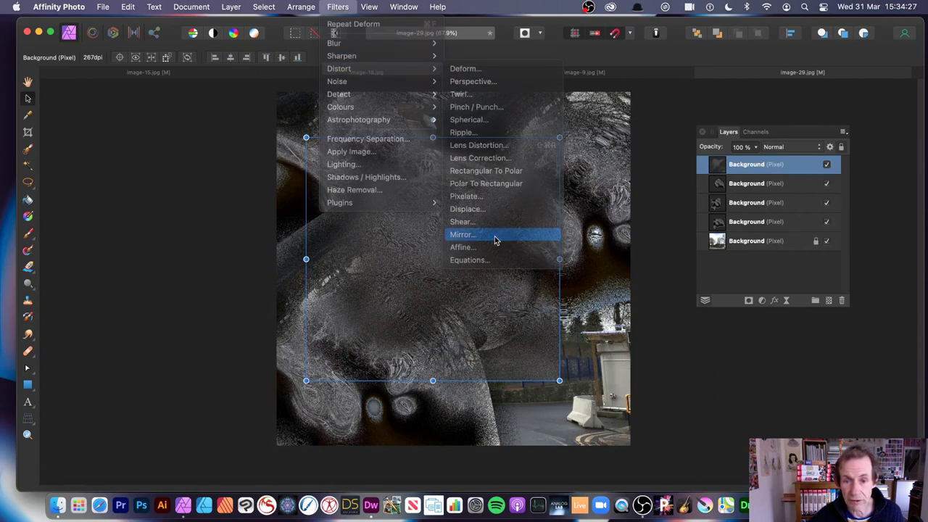
left_click_drag(747, 403, 785, 406)
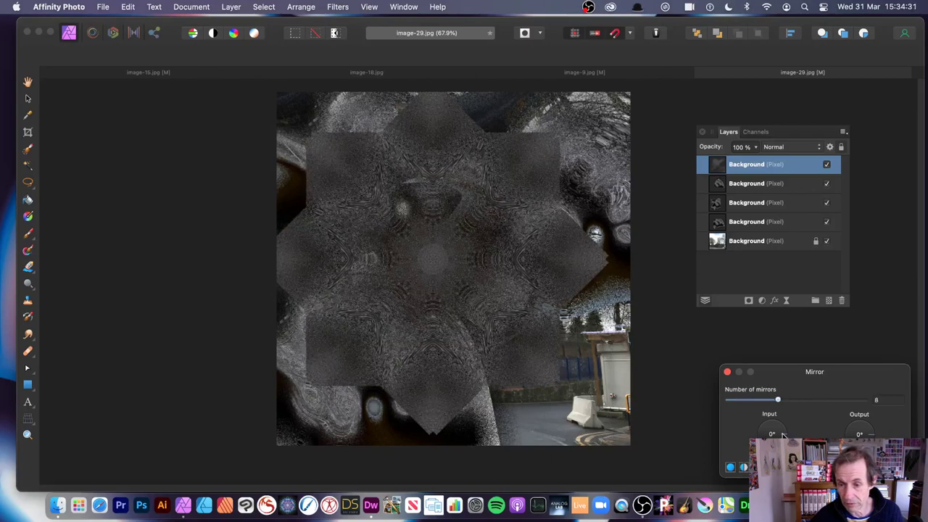
left_click_drag(809, 438, 786, 424)
left_click_drag(376, 265, 499, 276)
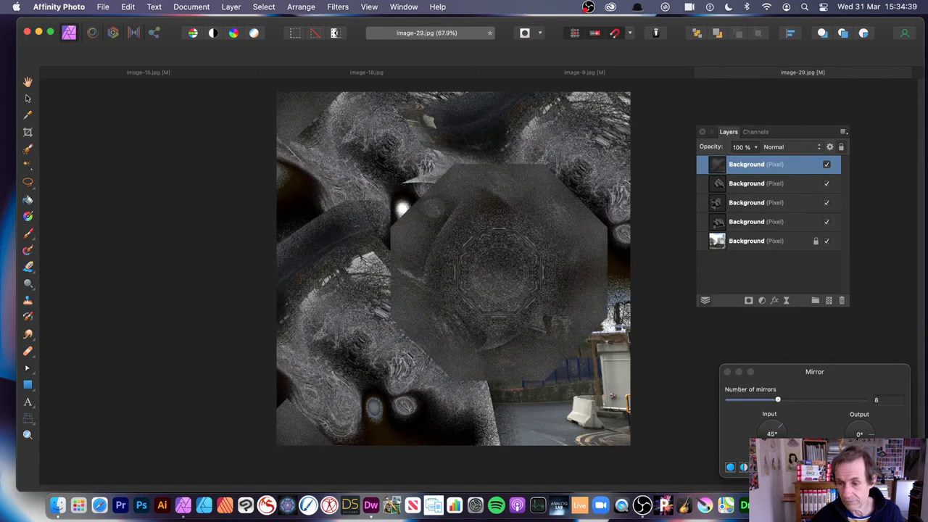
key("Return")
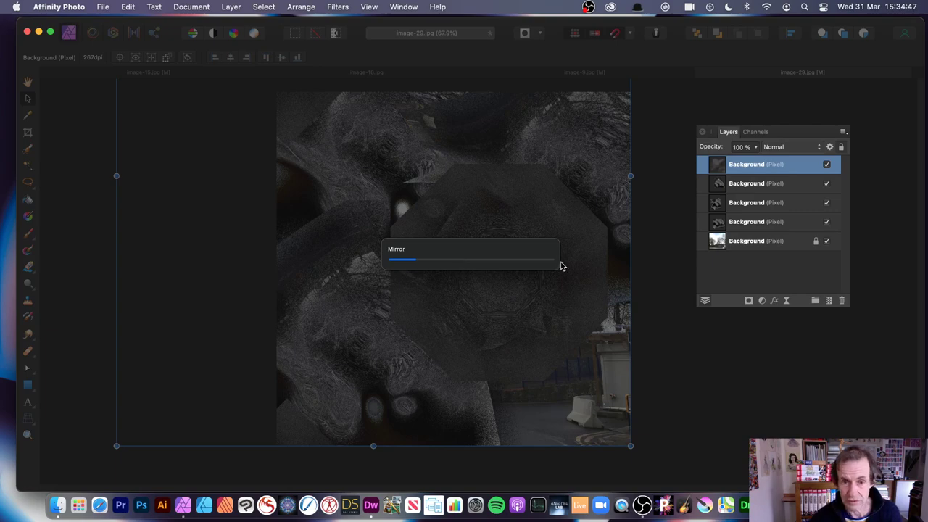
Undo the recent edits back to the original full street photo.
key("super+z")
key("super+z")
key("super+z")
key("super+z")
key("super+z")
key("super+z")
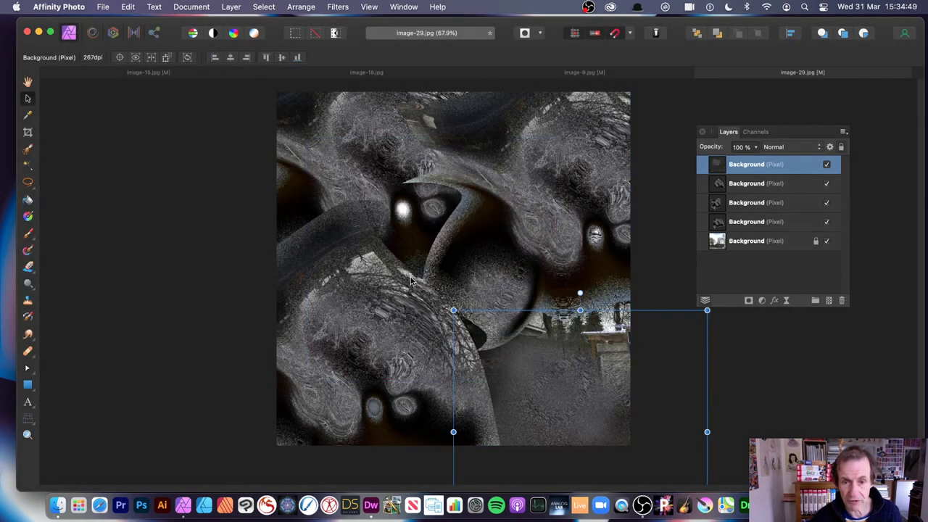
key("super+z")
key("super+z")
key("super+z")
key("super+z")
key("super+z")
key("super+z")
key("super+z")
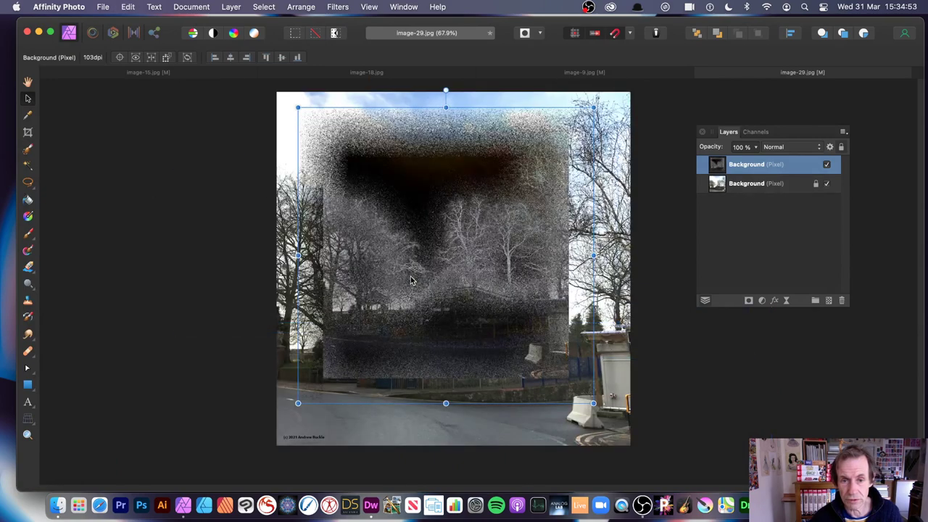
key("super+z")
key("super+z")
key("super+z")
key("super+z")
key("super+z")
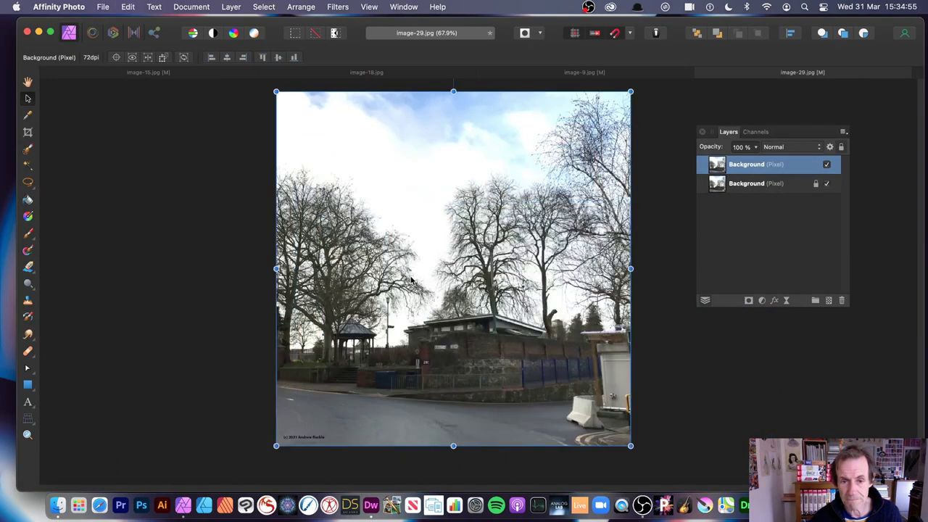
key("super+z")
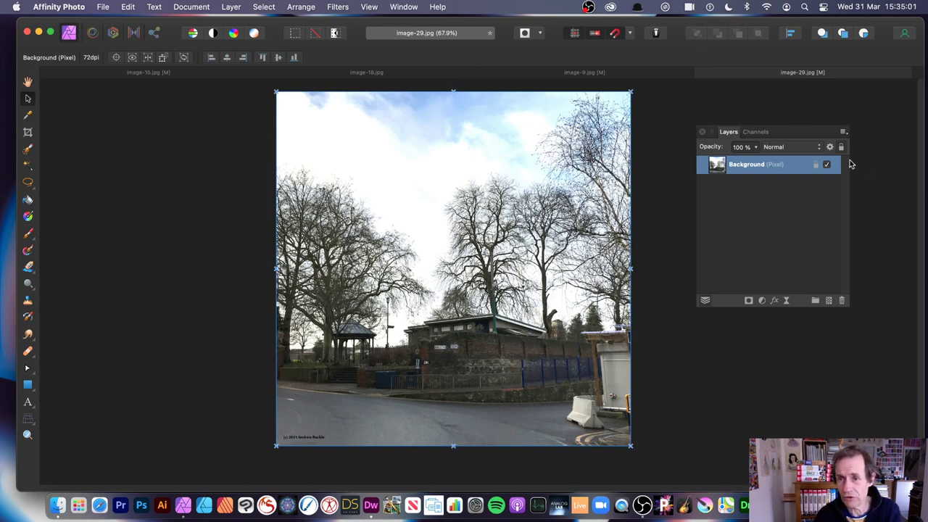
Show the Channels panel and view only the Composite Red channel.
left_click(755, 133)
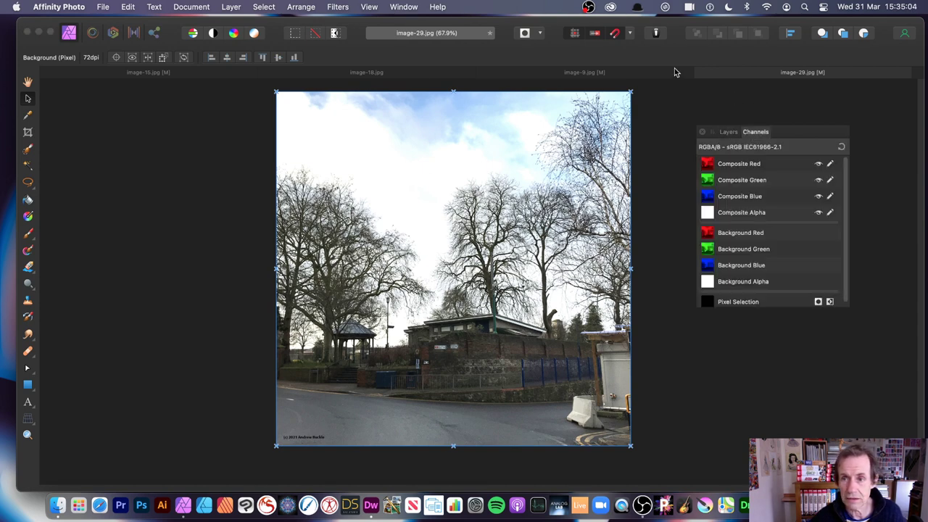
left_click(674, 72)
left_click(369, 6)
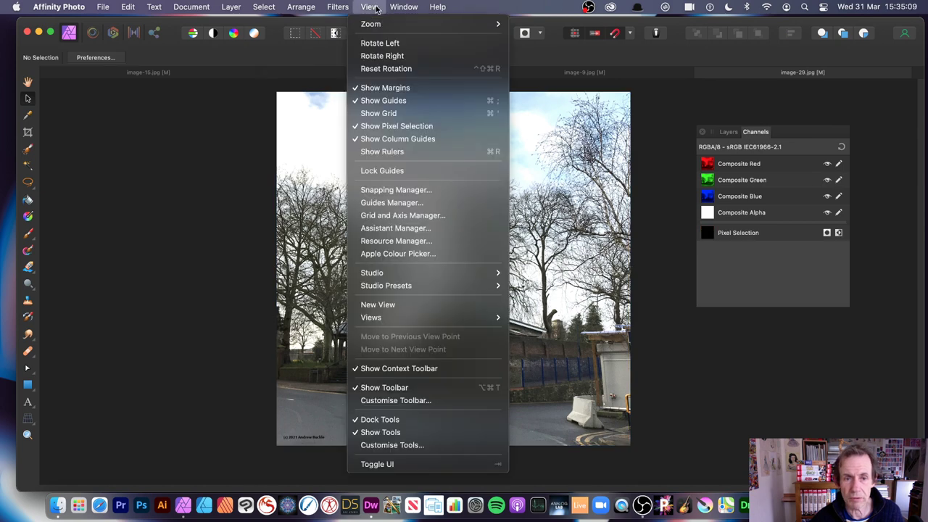
mouse_move(384, 273)
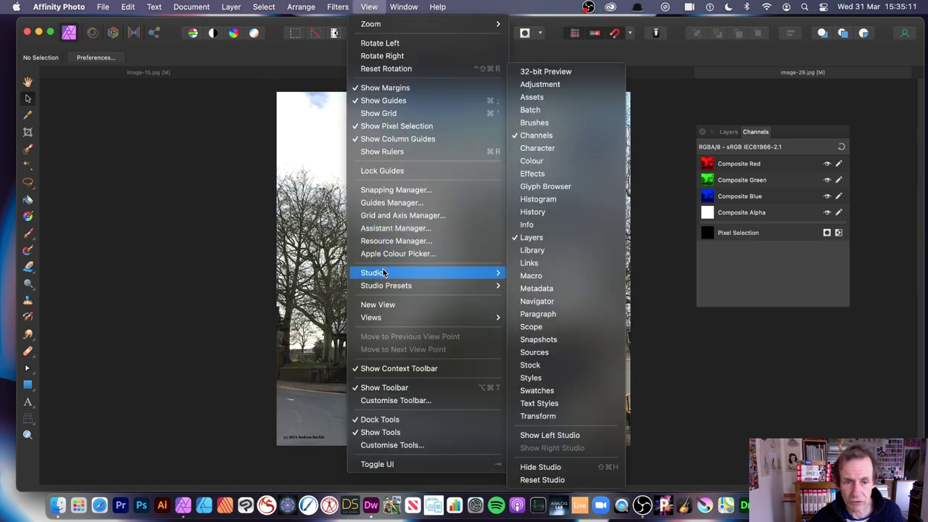
left_click(760, 135)
left_click(751, 166)
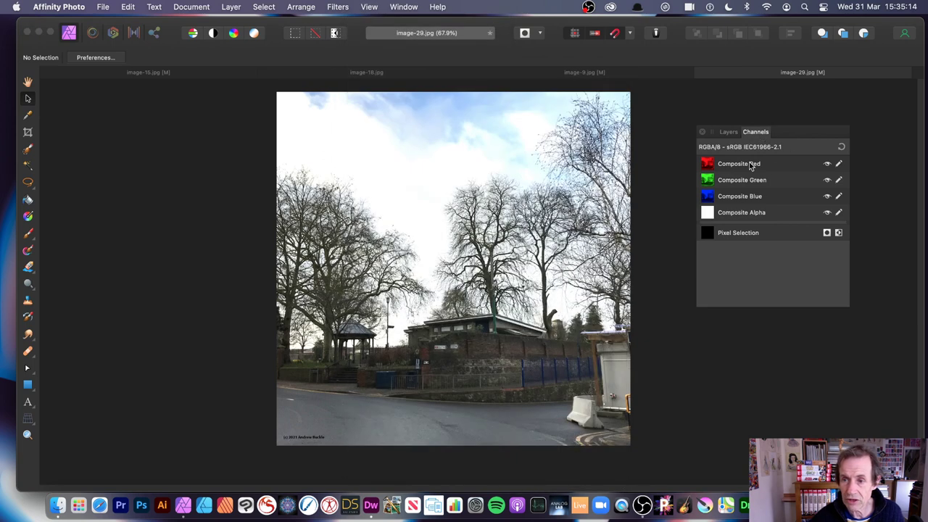
left_click(752, 164)
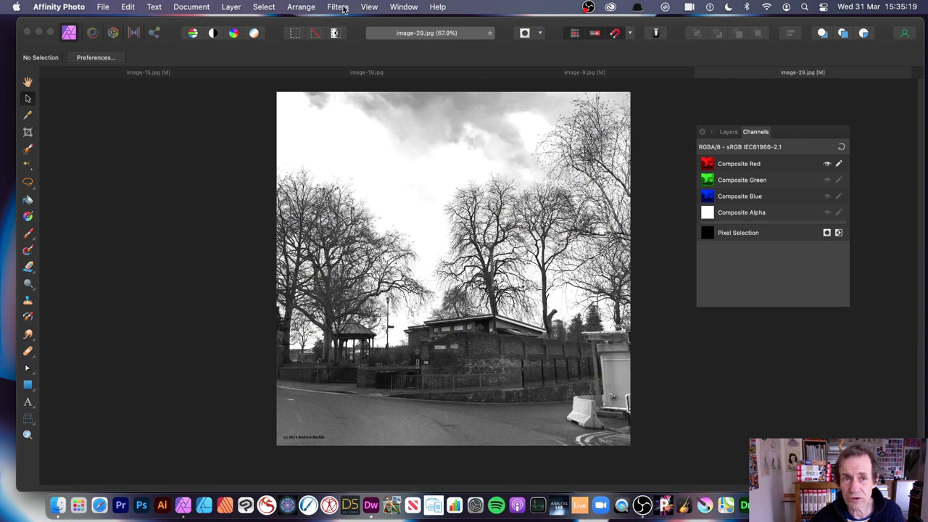
left_click(340, 7)
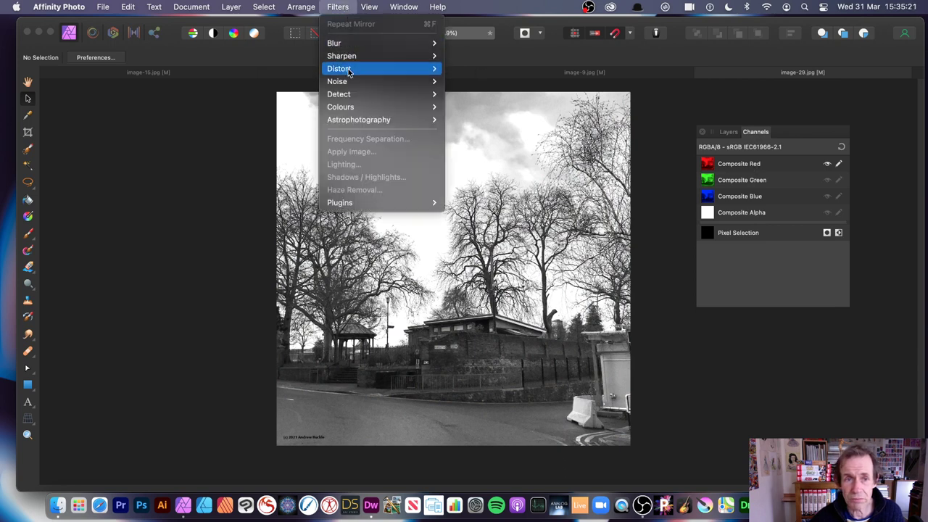
Select the Background image layer and return to the Channels panel.
left_click(608, 197)
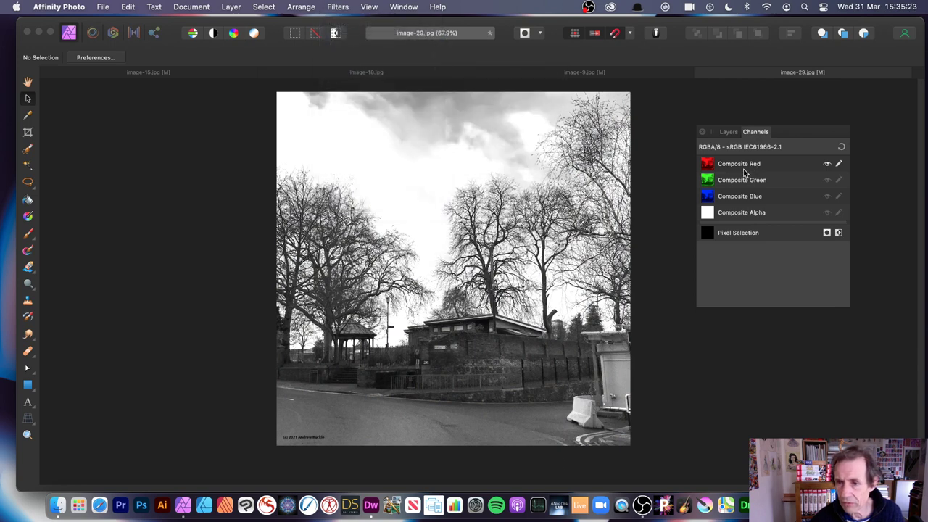
left_click(501, 190)
left_click(728, 133)
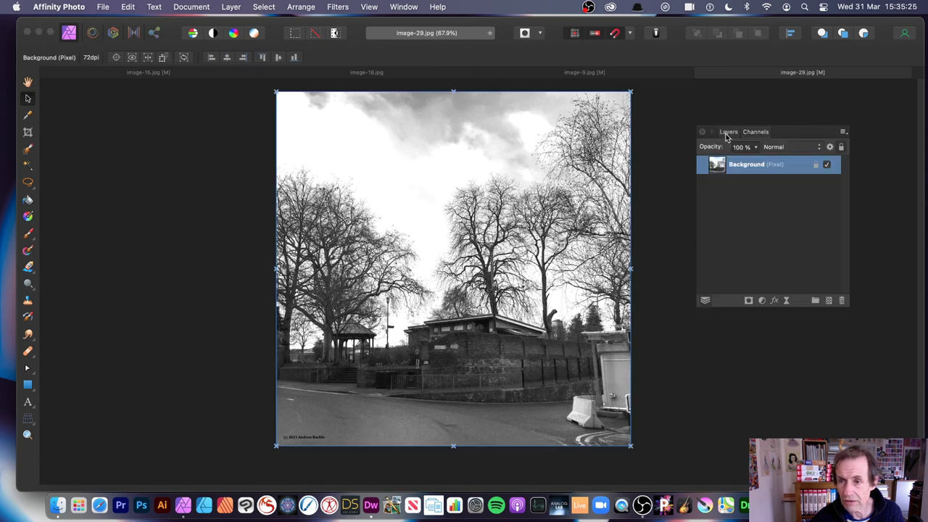
left_click(758, 132)
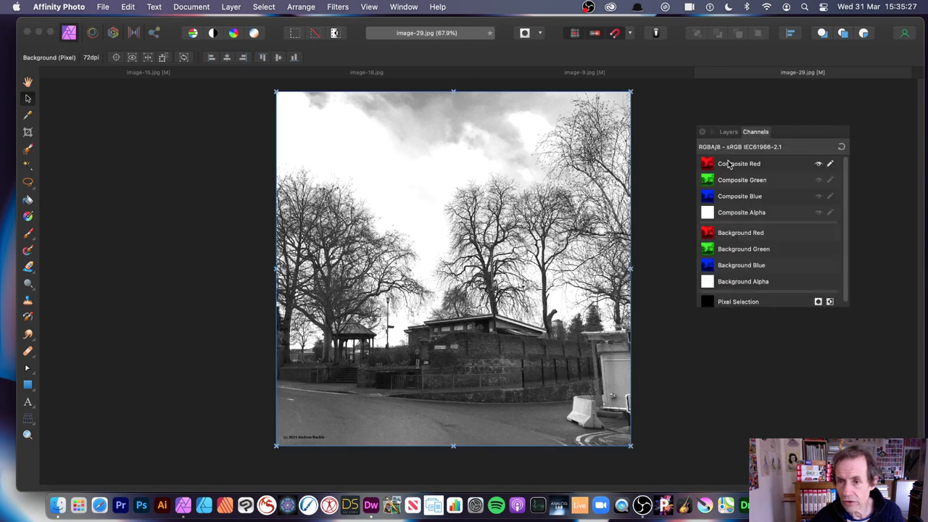
Apply a 28% Diffuse to the red channel, then switch to viewing the green channel.
left_click(337, 7)
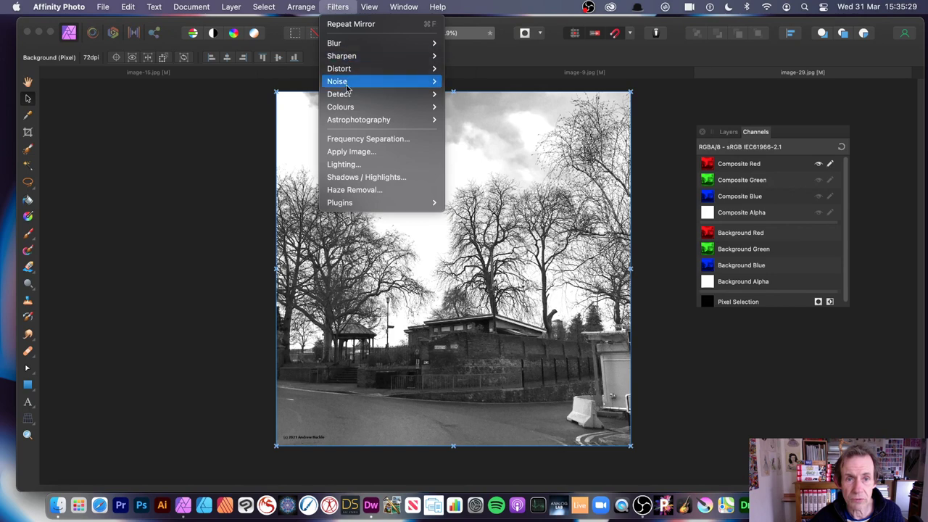
mouse_move(355, 73)
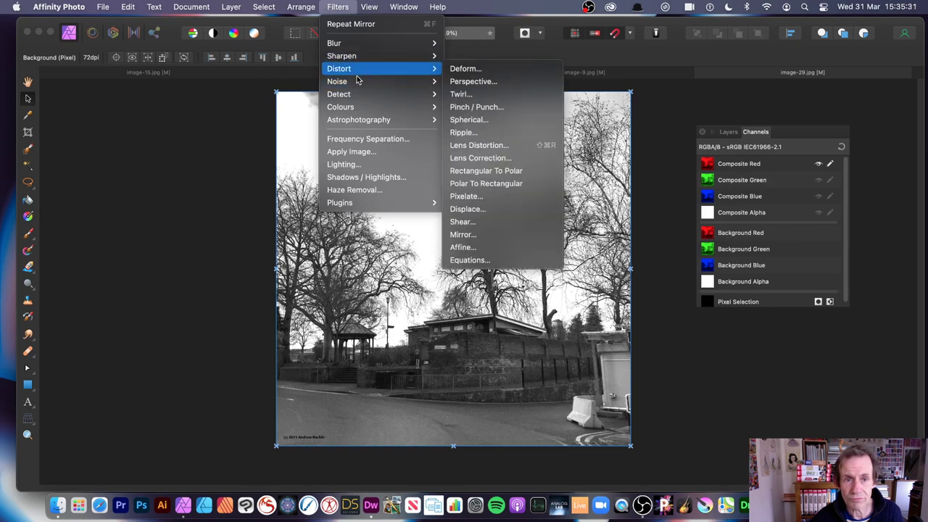
left_click(476, 107)
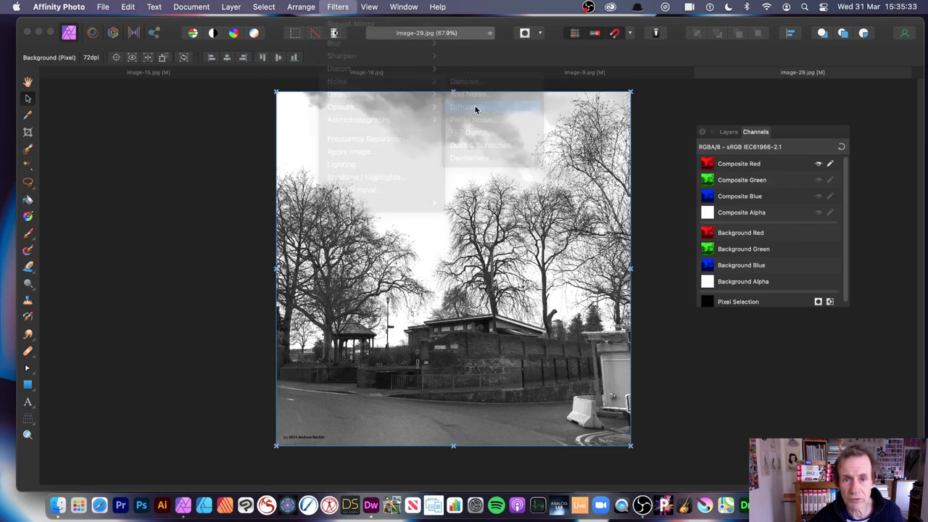
left_click_drag(836, 433, 567, 274)
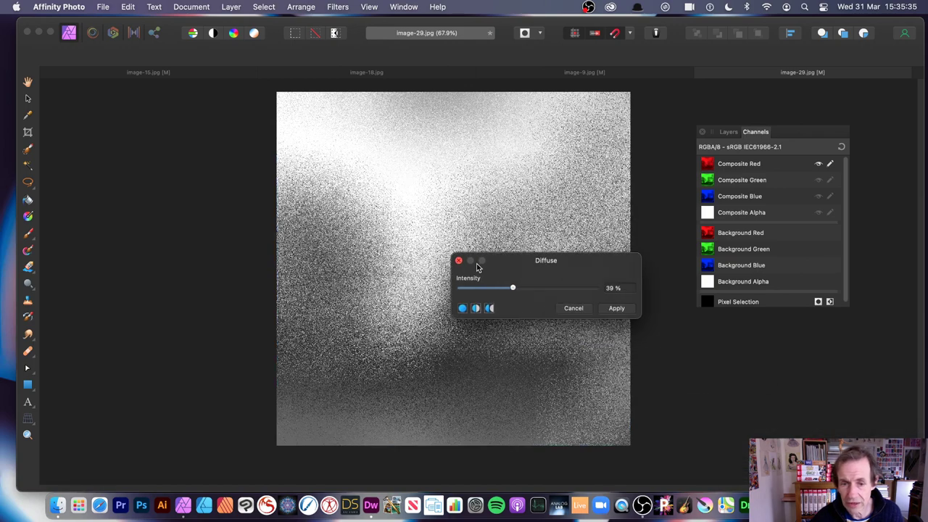
left_click_drag(511, 288, 495, 291)
left_click(618, 309)
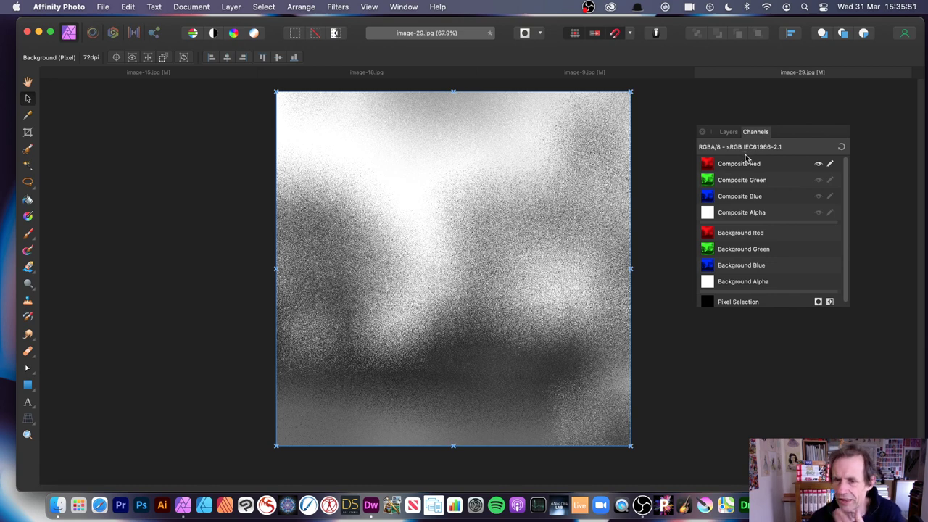
left_click(774, 181, "alt")
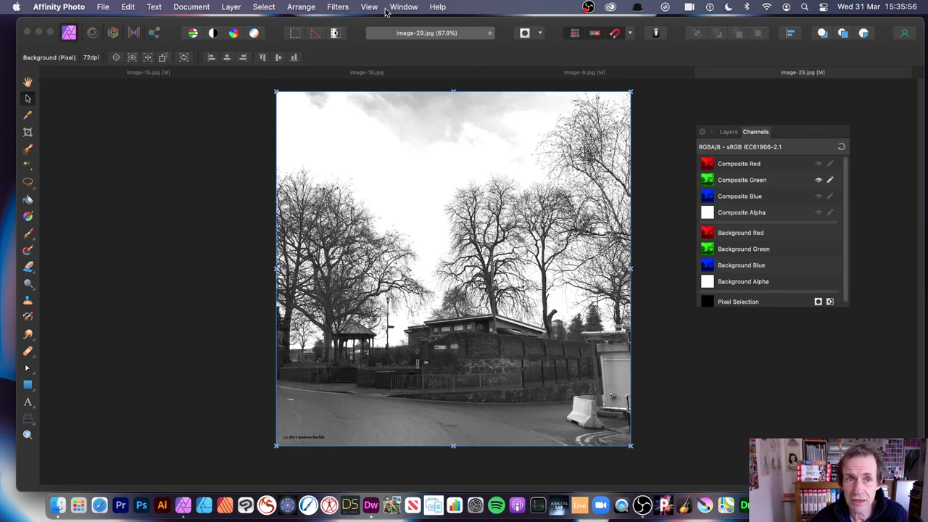
Apply a Diffuse noise filter to the green channel.
left_click(337, 7)
mouse_move(348, 82)
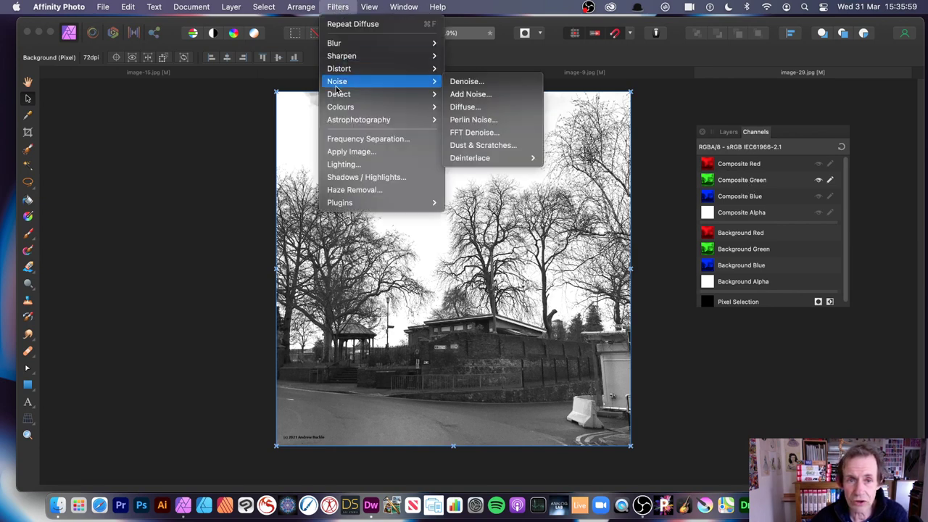
left_click(487, 107)
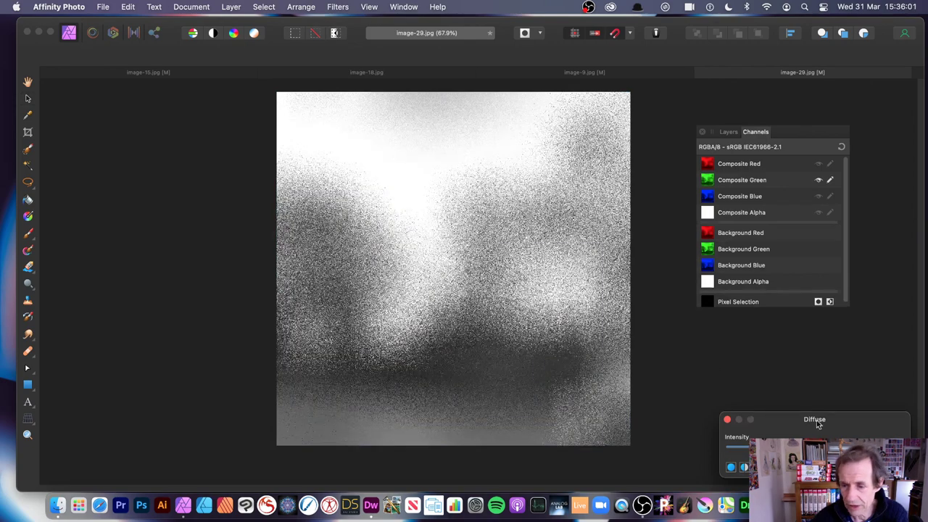
left_click_drag(812, 419, 562, 289)
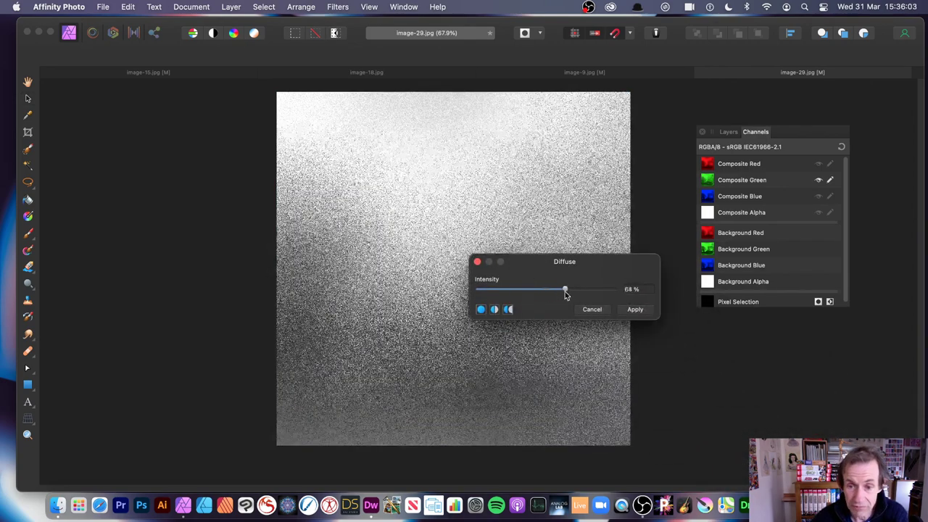
left_click(635, 309)
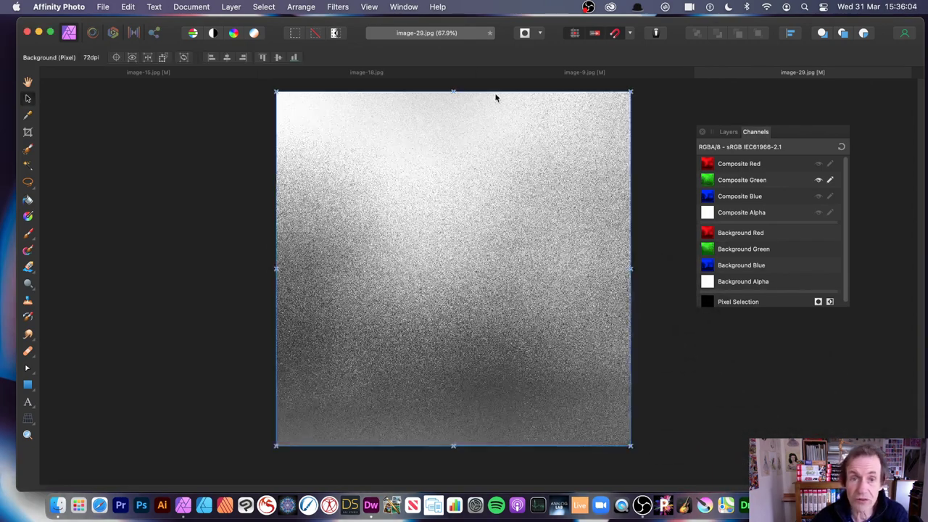
Apply a 3 px Gaussian Blur to the green channel and restore the full-colour channel view.
left_click(340, 7)
mouse_move(352, 43)
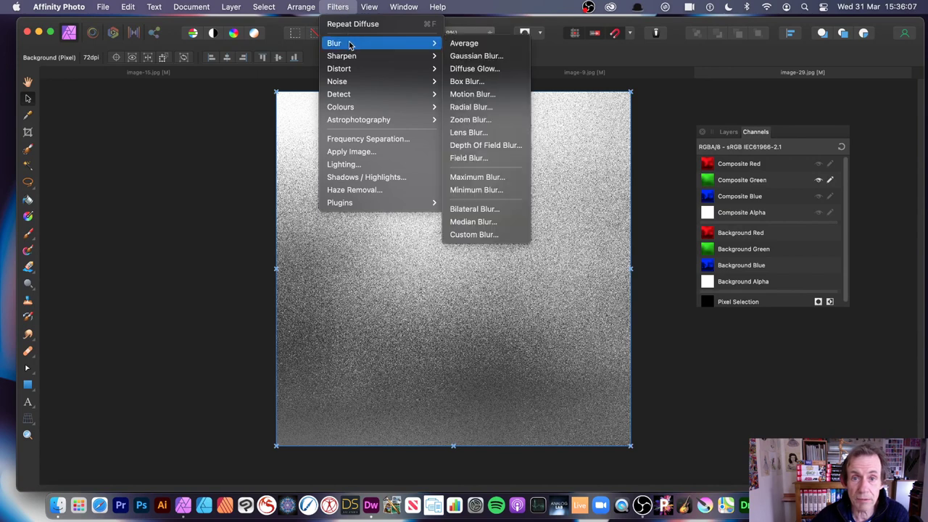
left_click(471, 58)
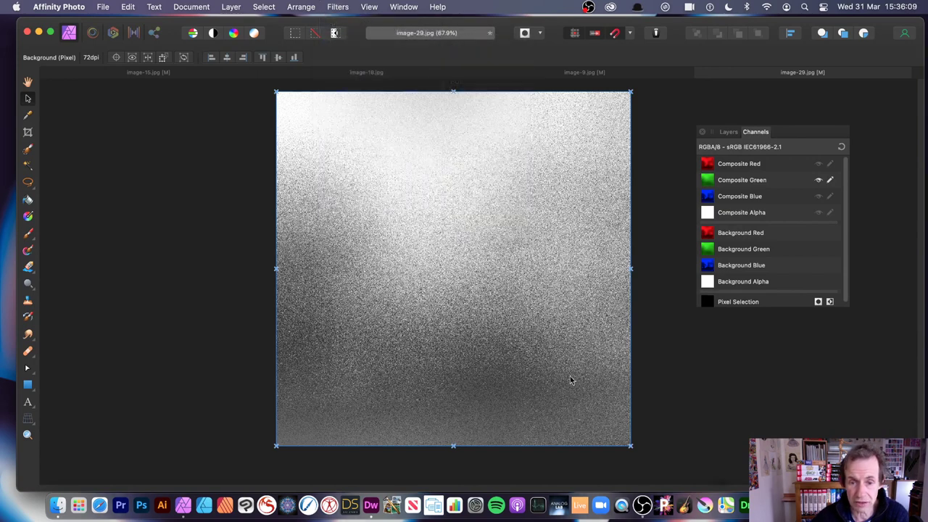
left_click_drag(805, 428, 421, 303)
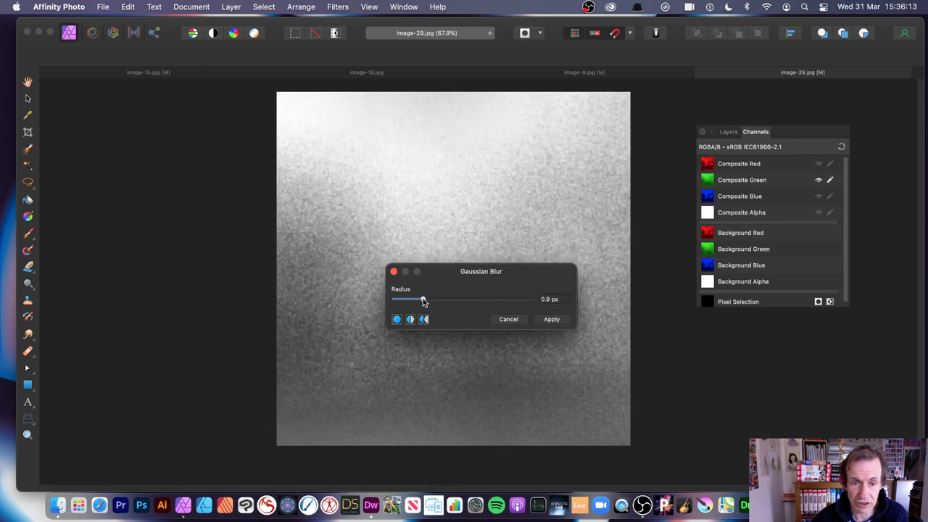
left_click(431, 304)
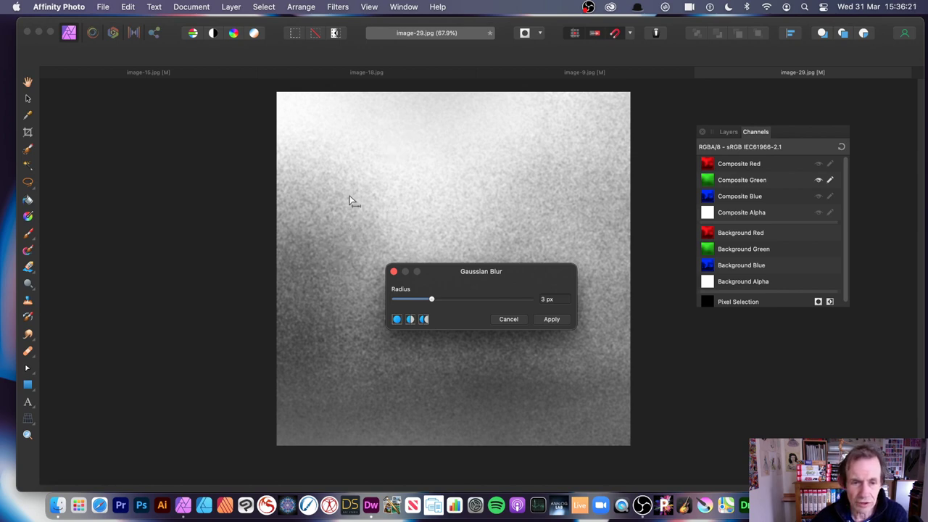
left_click(551, 318)
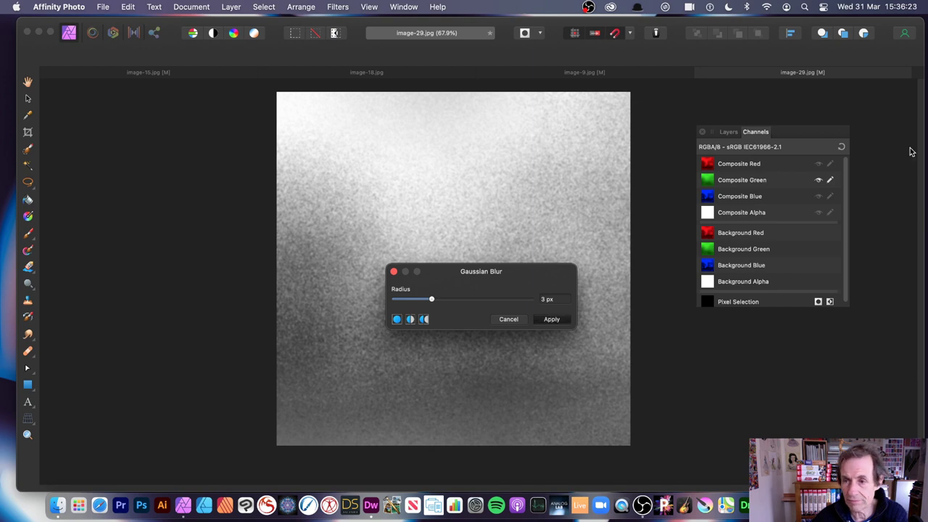
left_click(553, 320)
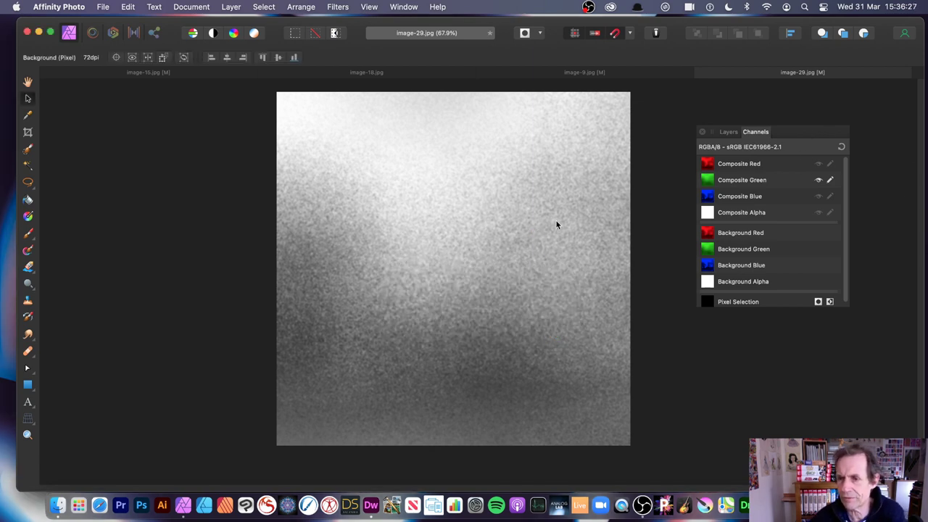
left_click(842, 148)
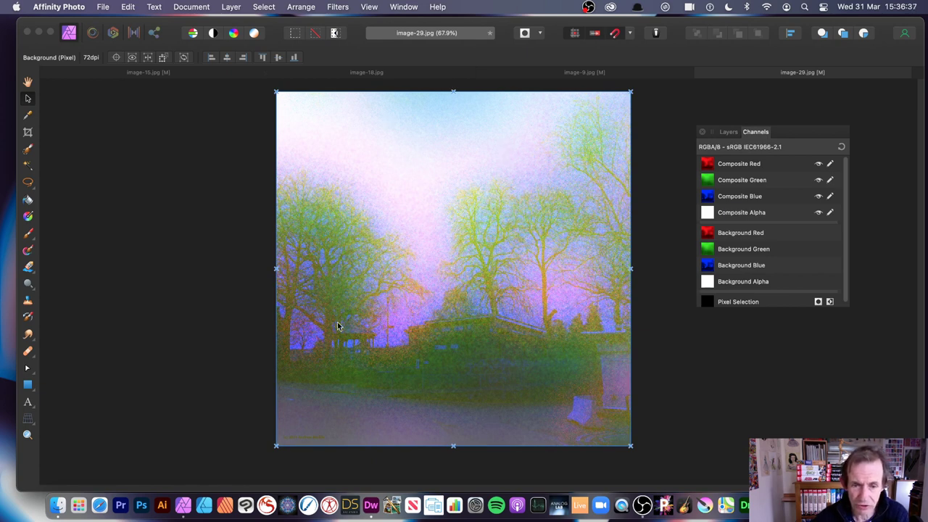
Fade the last Gaussian Blur in Add blend mode at about 7%.
left_click(231, 7)
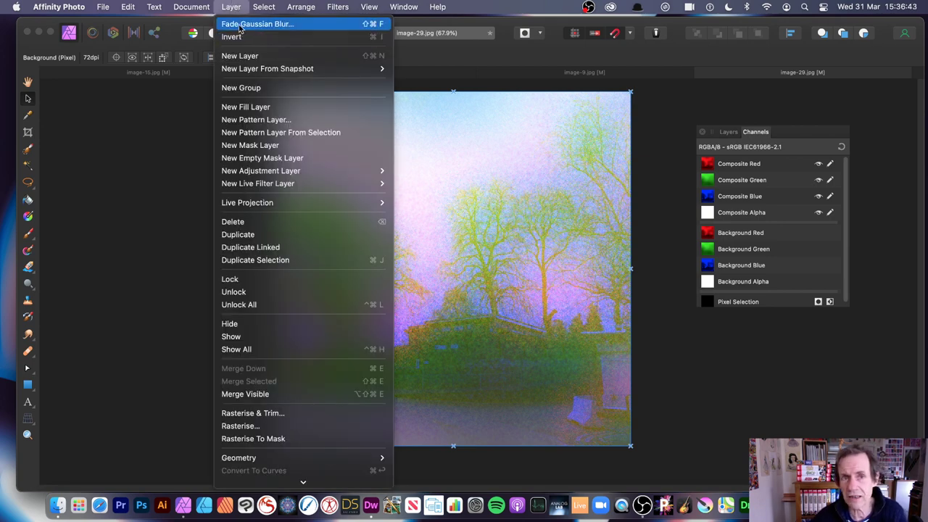
left_click(240, 27)
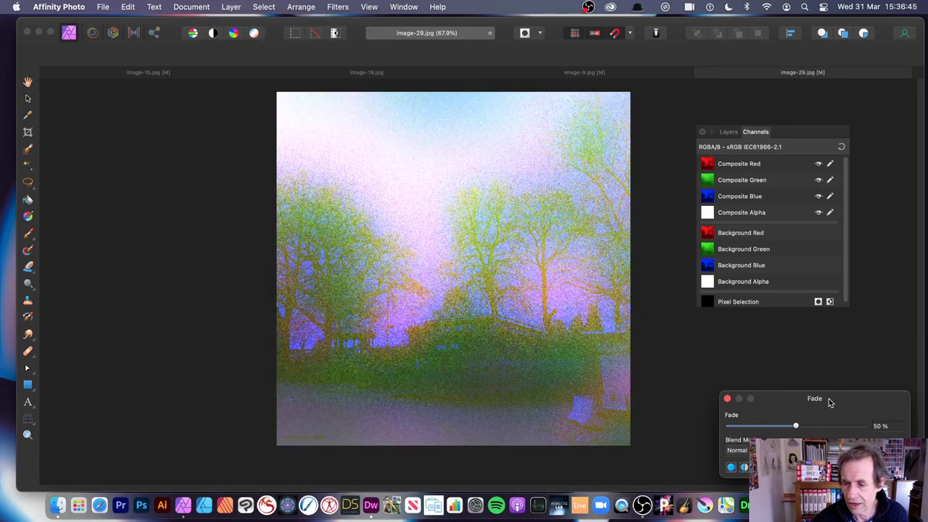
left_click_drag(831, 402, 456, 206)
left_click(407, 250)
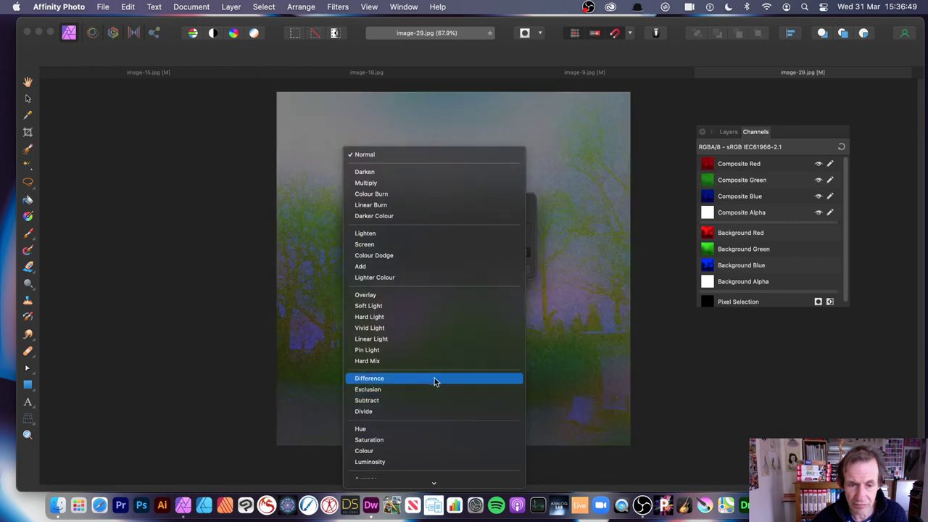
left_click(408, 266)
left_click(393, 229)
left_click_drag(392, 229, 366, 230)
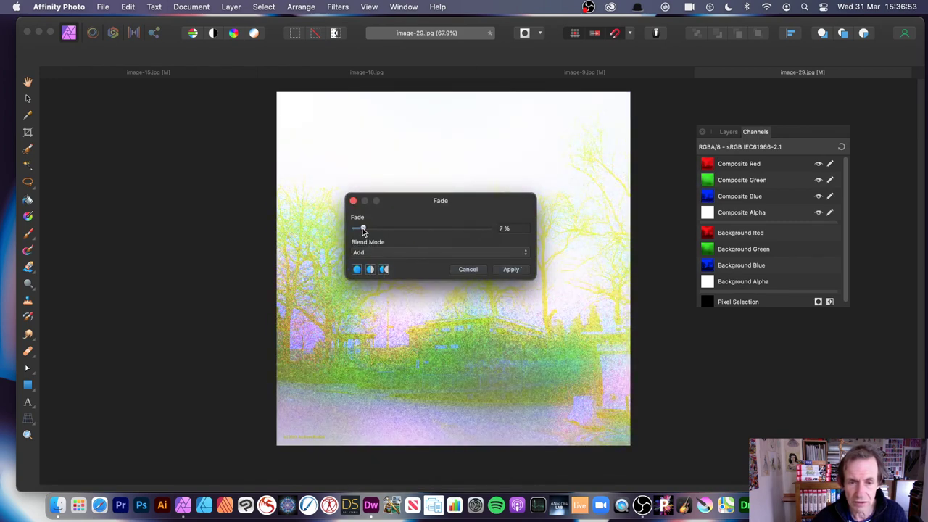
Switch the fade to Vivid Light, apply it, then undo the fade.
left_click(421, 253)
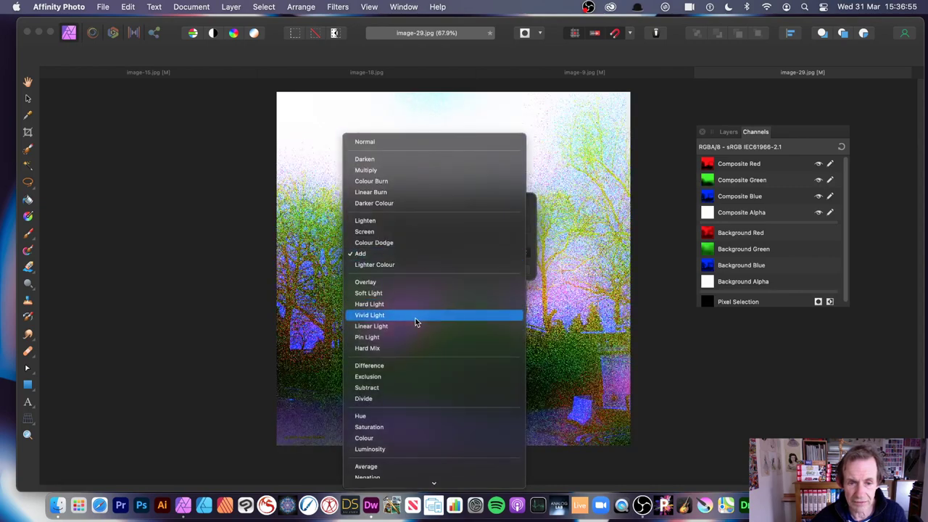
left_click(415, 315)
left_click_drag(428, 201, 663, 229)
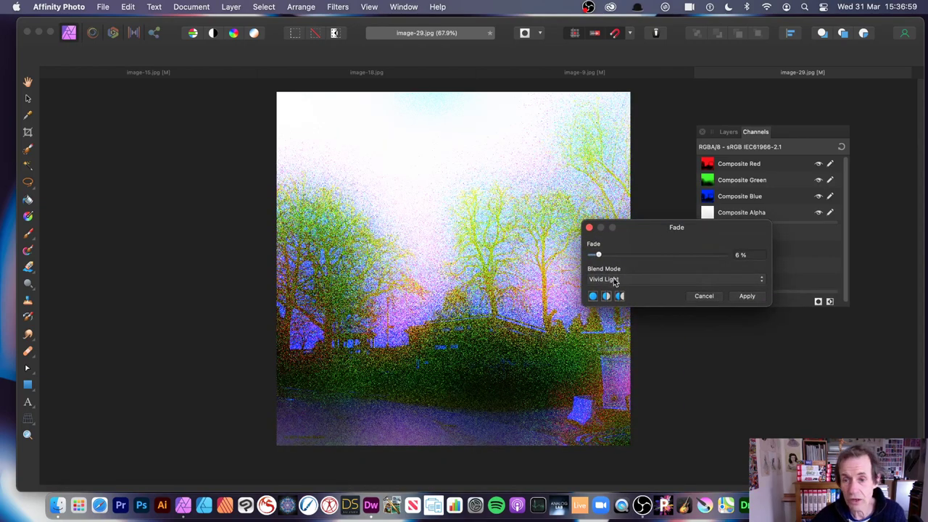
left_click(748, 298)
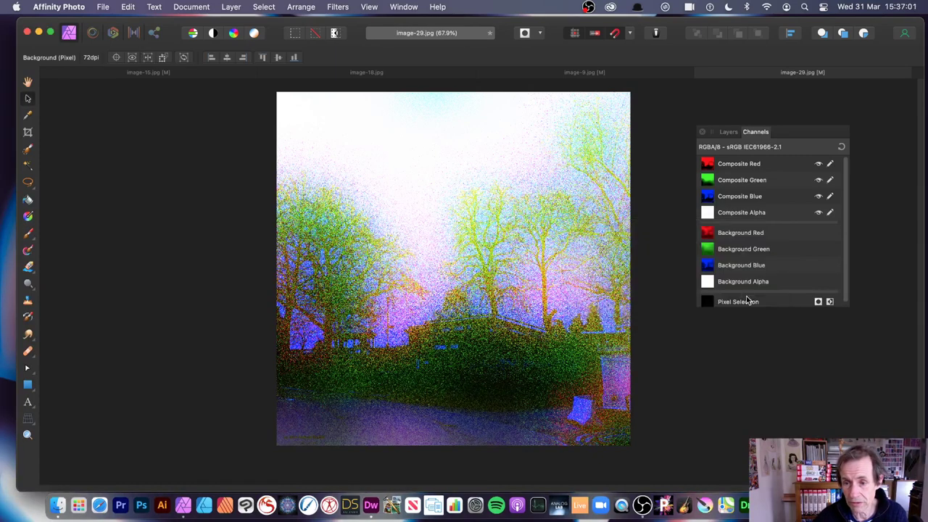
key("super+z")
key("super+z")
key("super+z")
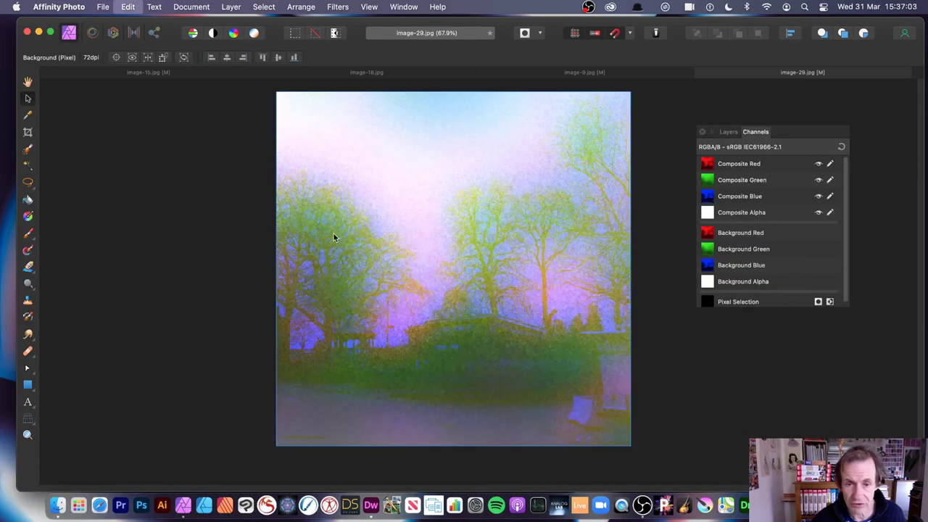
key("super+z")
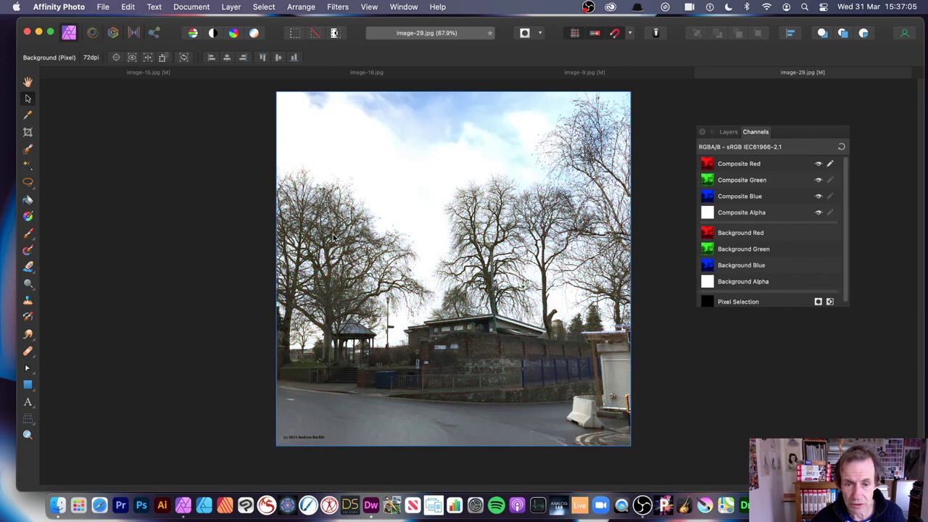
left_click(841, 147)
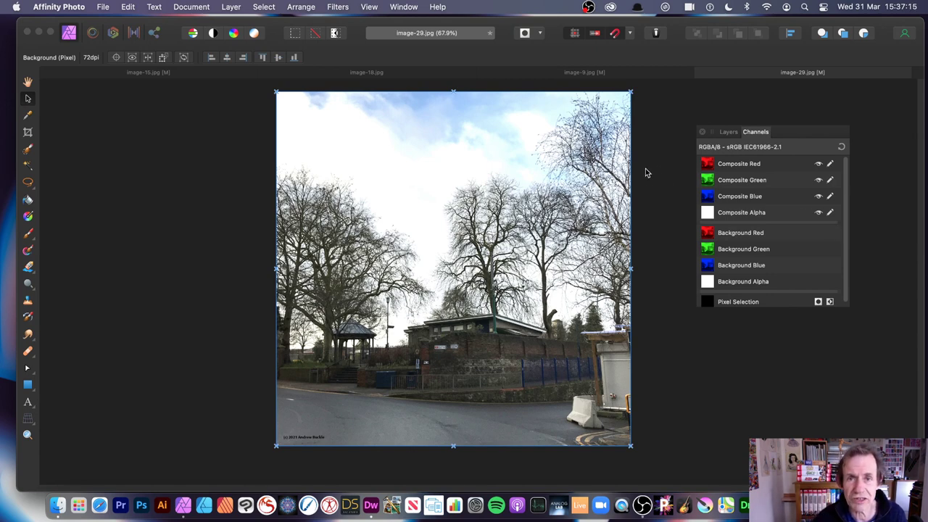
left_click(727, 132)
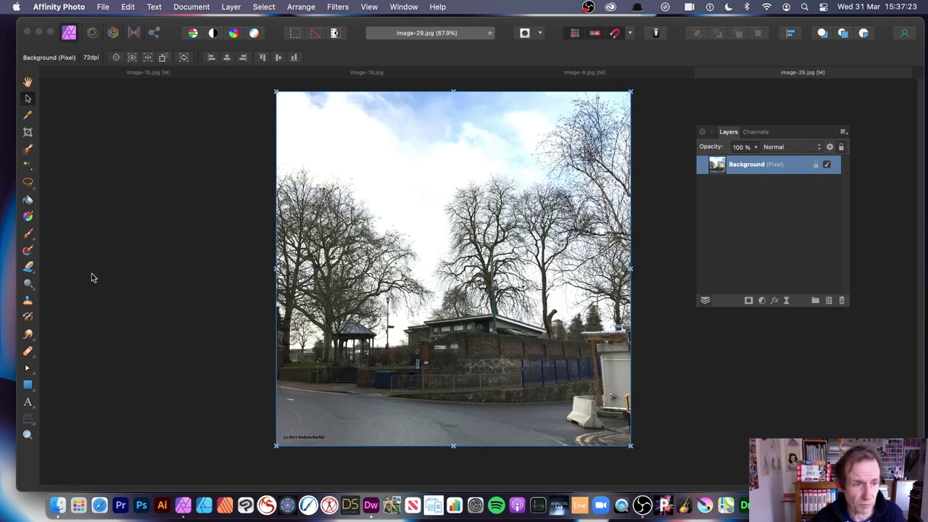
Draw a rectangular marquee selection over the middle trees.
left_click(30, 188)
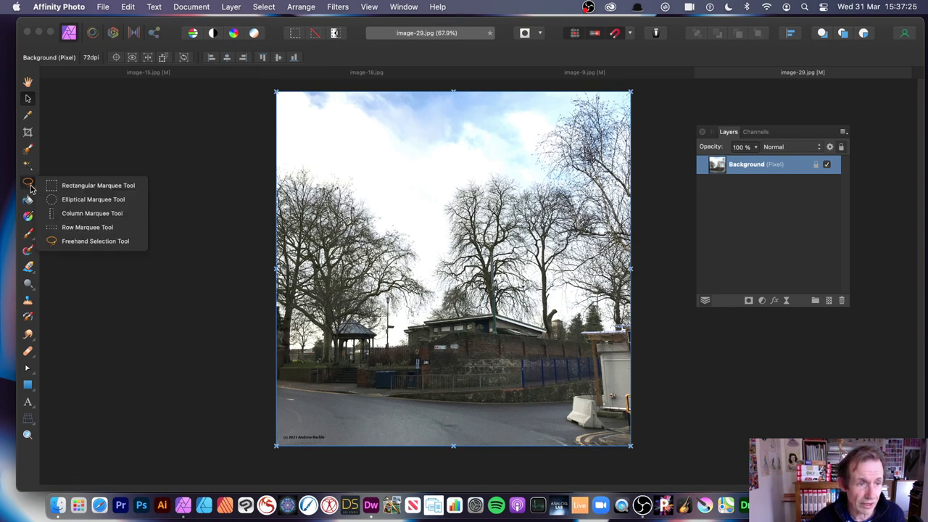
left_click(106, 190)
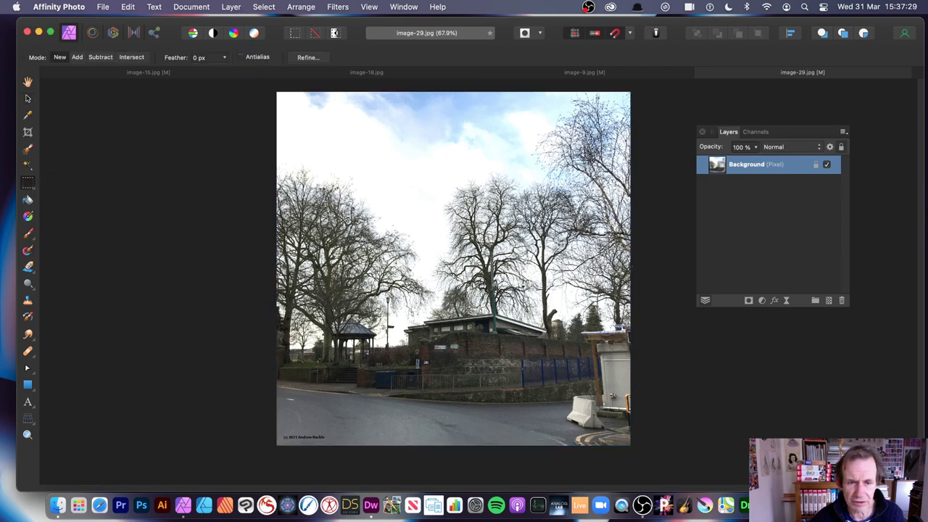
left_click_drag(373, 183, 530, 326)
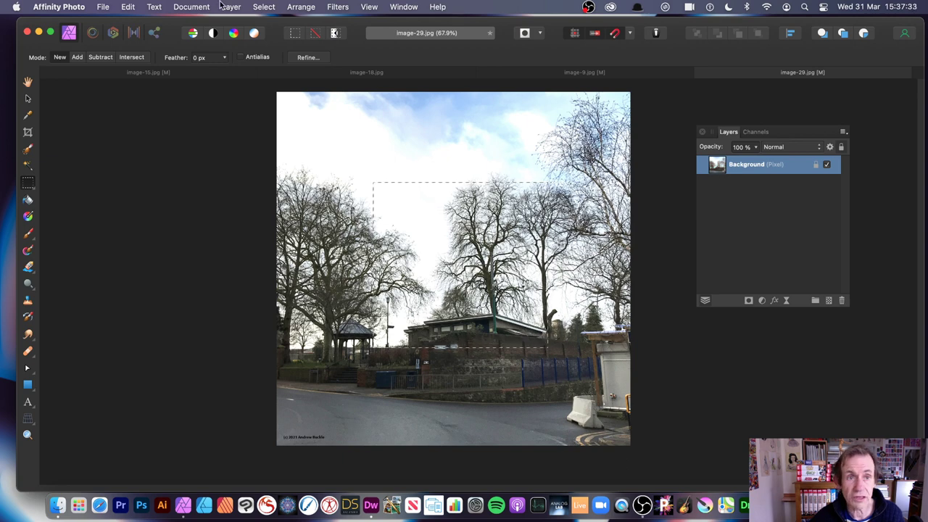
left_click(265, 7)
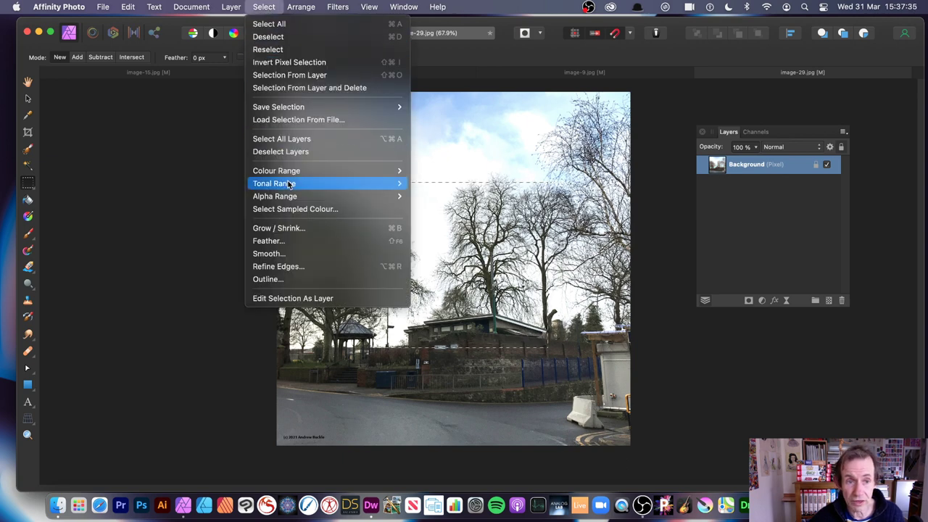
mouse_move(295, 185)
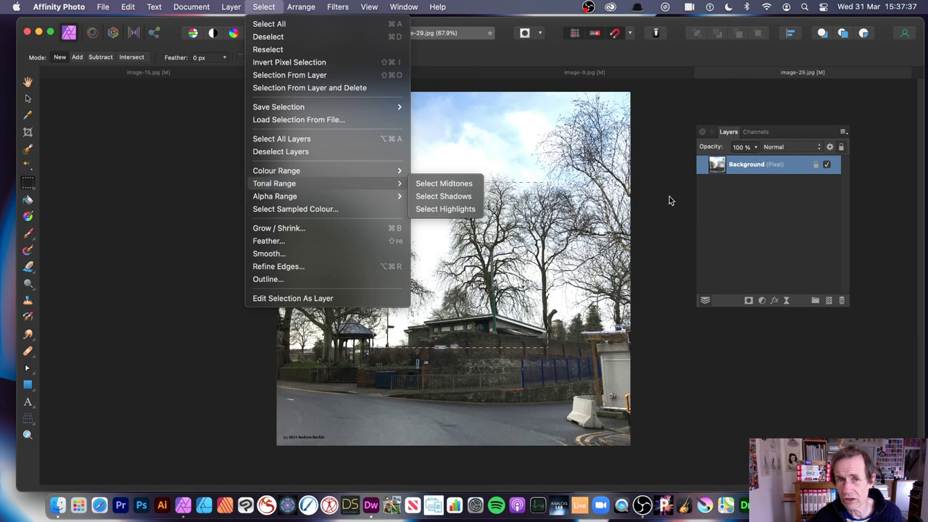
left_click(607, 203)
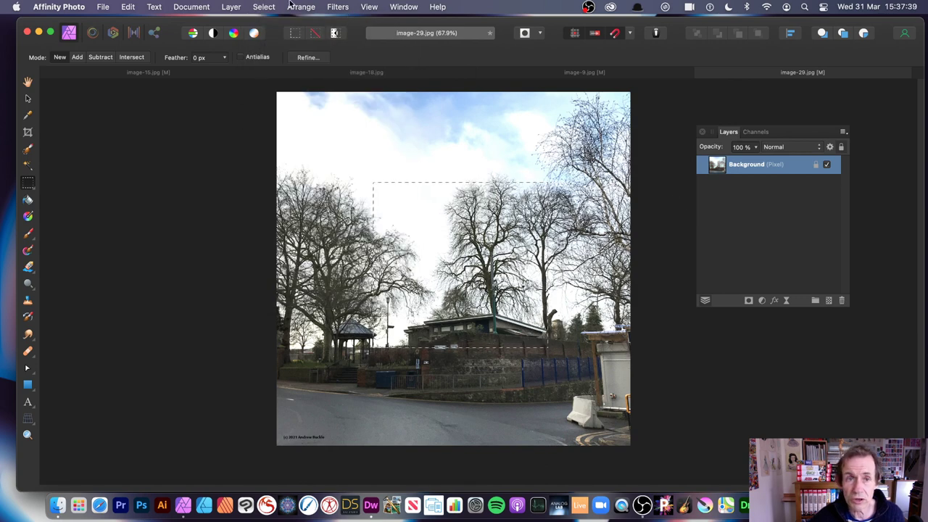
Apply a 9% Diffuse noise filter inside the selected rectangle.
left_click(347, 7)
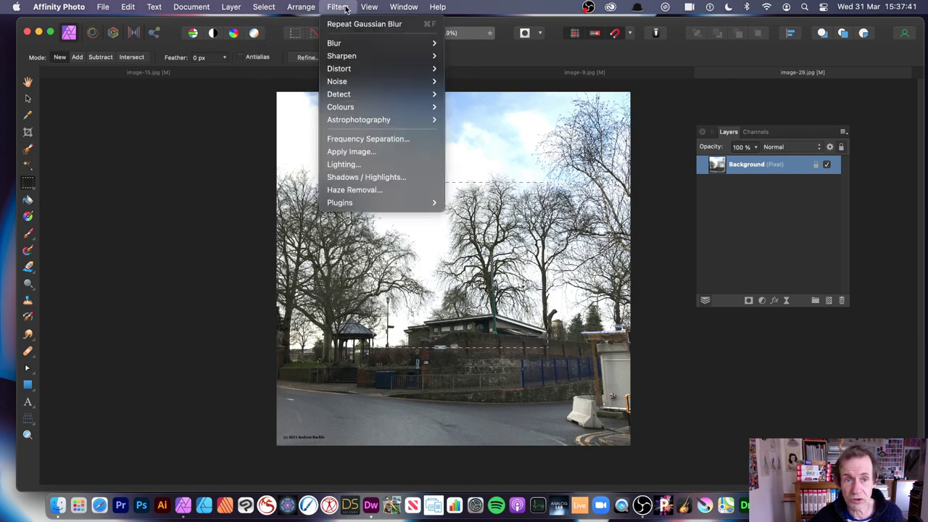
mouse_move(354, 81)
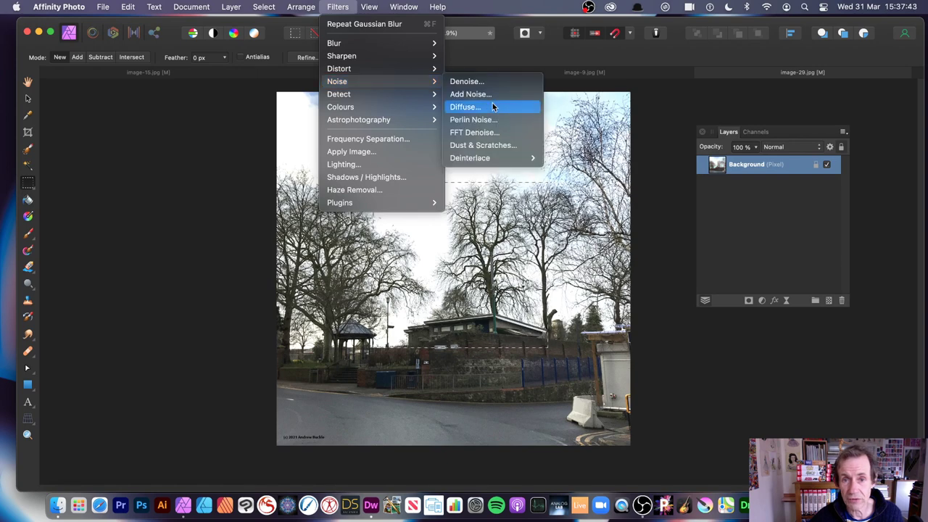
left_click(493, 106)
mouse_move(664, 352)
left_mouse_down()
mouse_move(695, 320)
mouse_move(711, 348)
mouse_move(739, 348)
mouse_move(648, 348)
left_mouse_up()
left_click(790, 362)
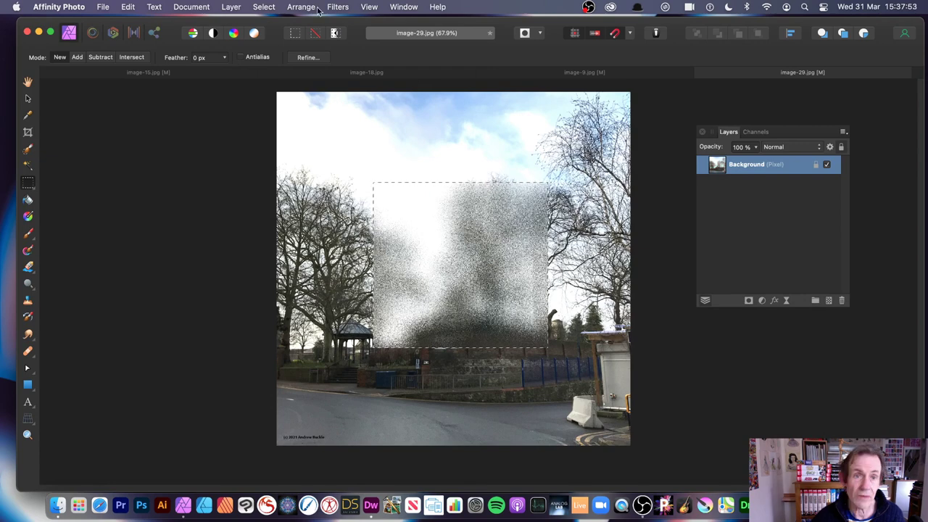
left_click(264, 6)
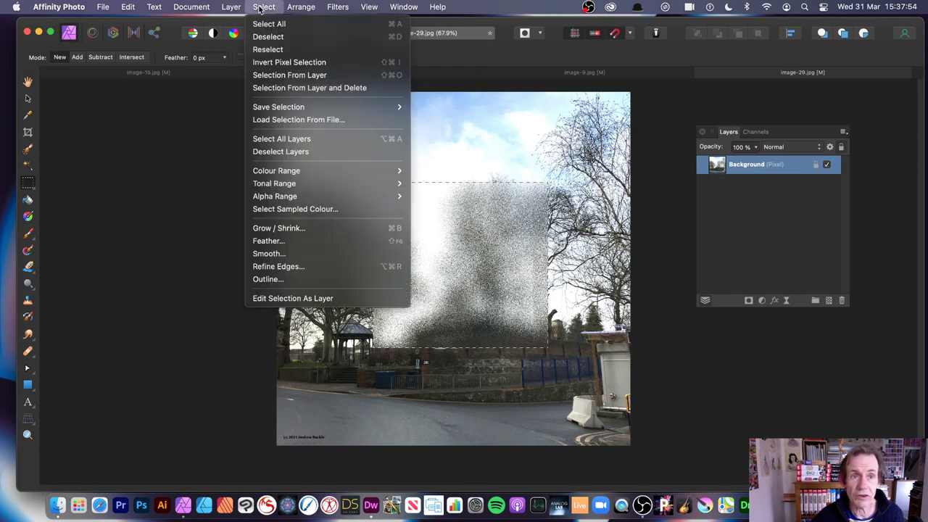
Invert the selection and apply a Diffuse to the photo surrounding the rectangle.
left_click(314, 64)
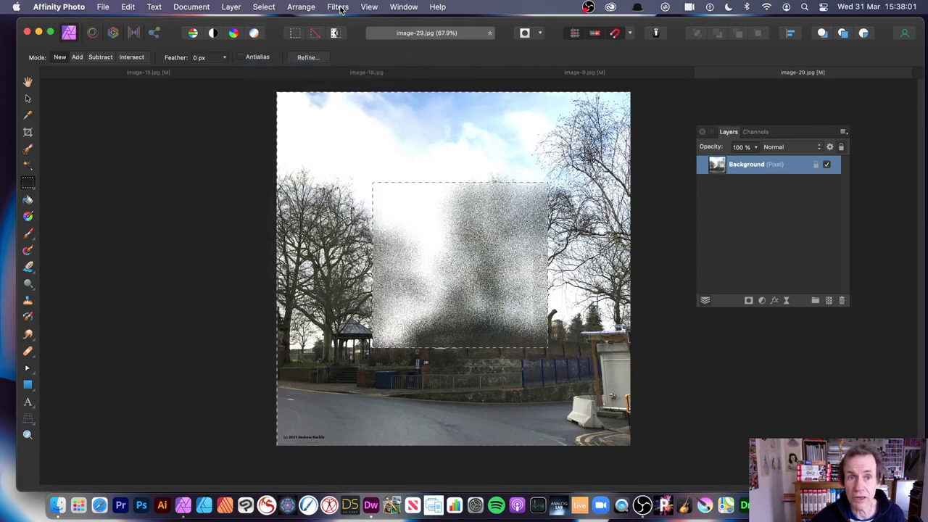
left_click(338, 8)
mouse_move(354, 82)
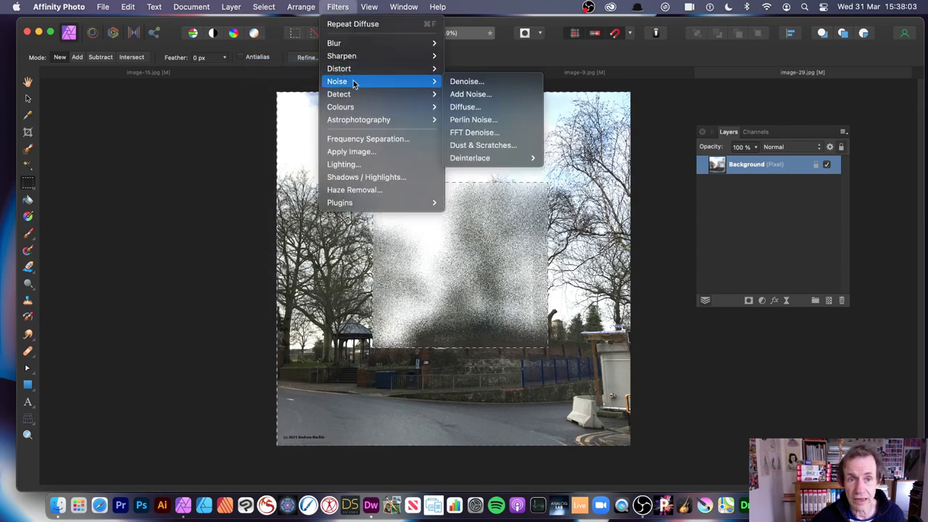
left_click(512, 112)
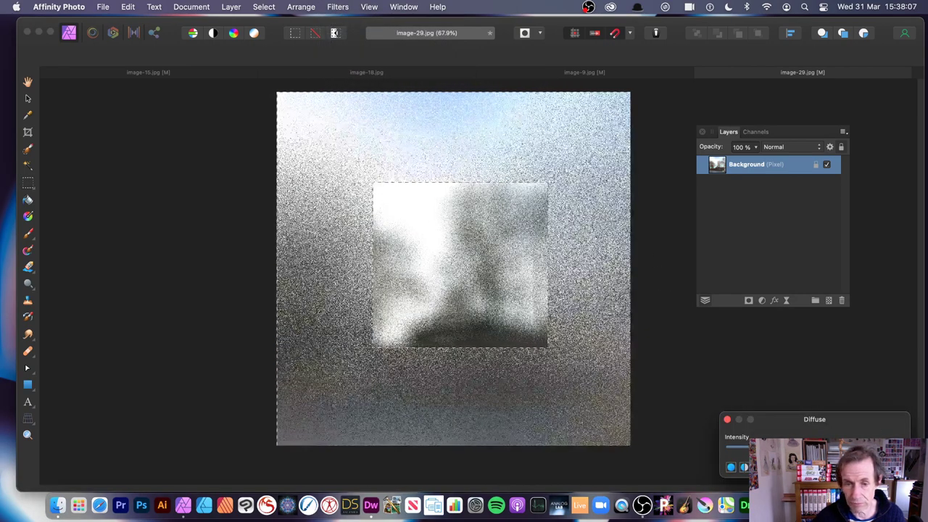
key("Return")
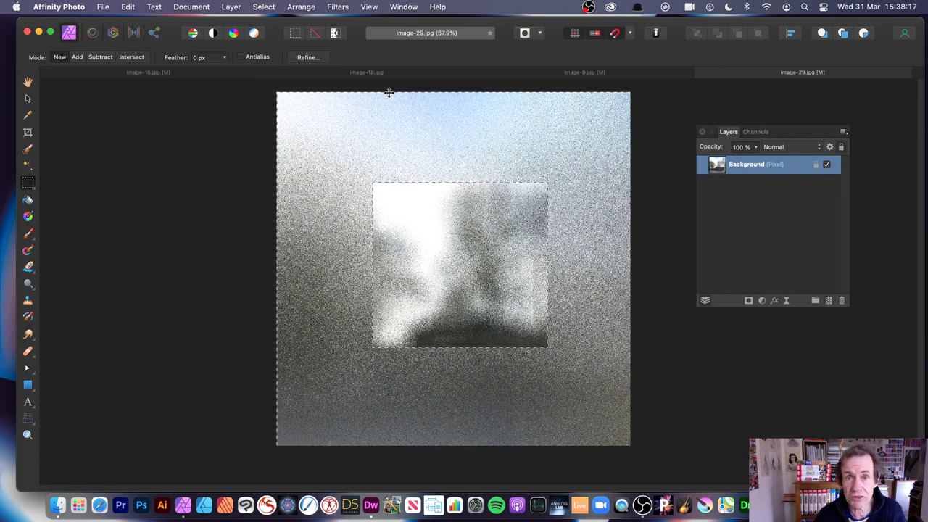
Undo both Diffuse filters and clear the selection.
key("super+z")
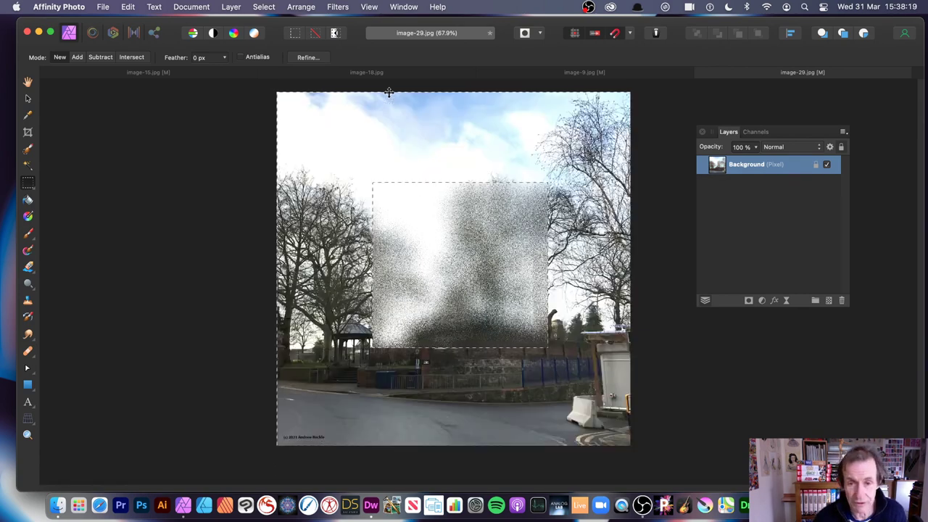
key("super+z")
key("super+d")
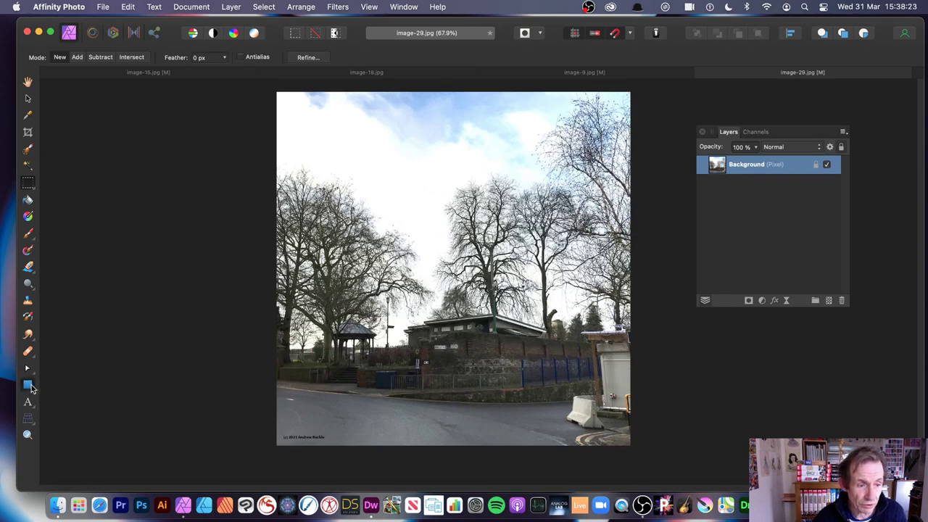
Draw a large white donut shape over the centre of the photo.
key("u")
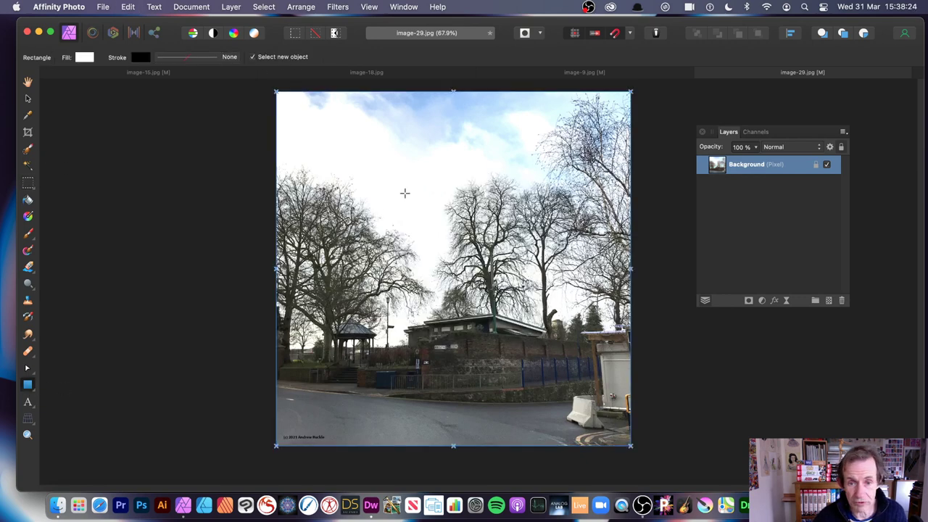
left_click(29, 390)
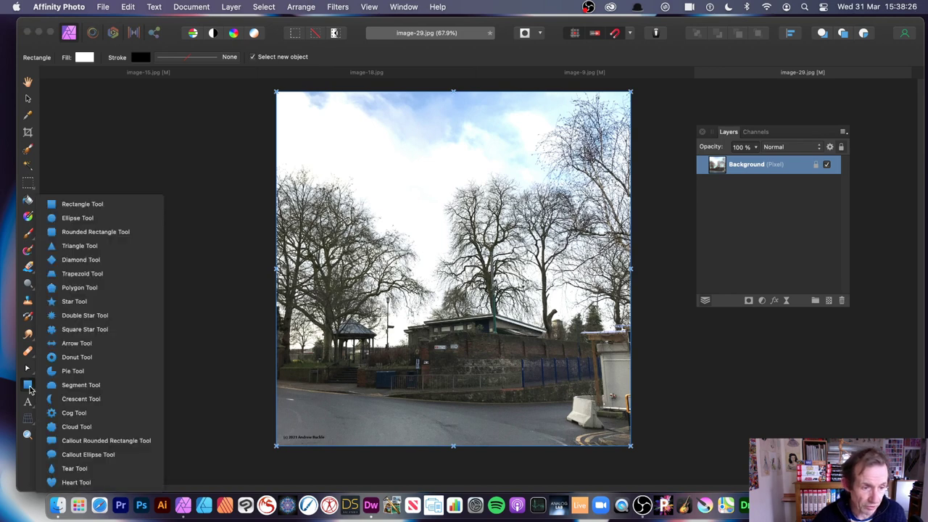
left_click(106, 357)
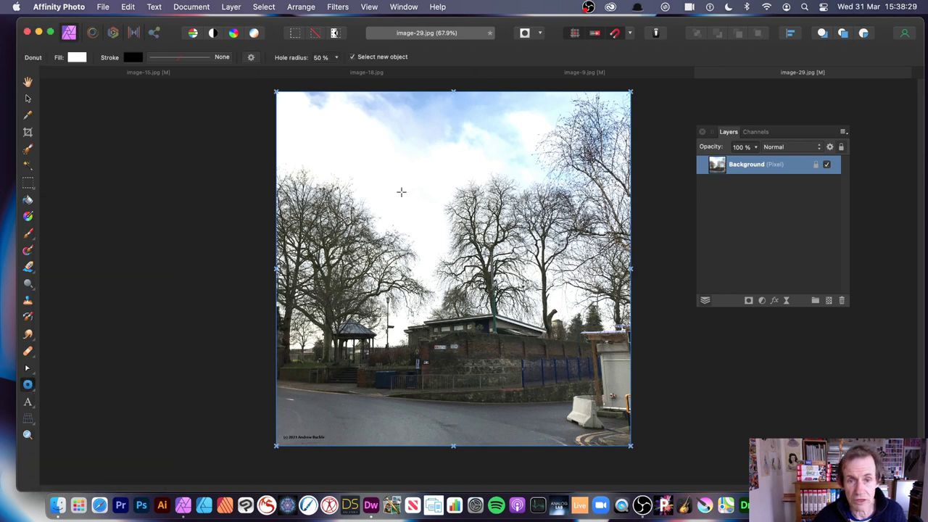
left_click_drag(392, 181, 581, 369)
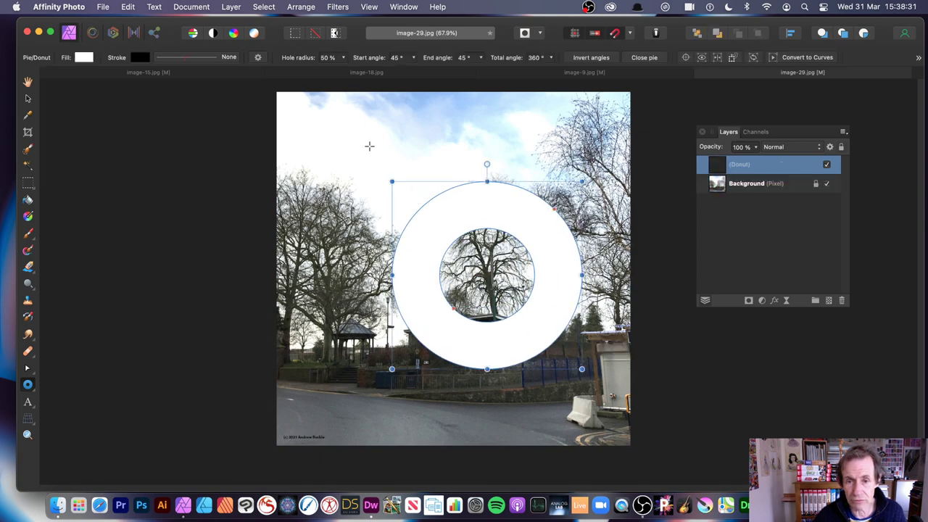
left_click(338, 7)
mouse_move(345, 82)
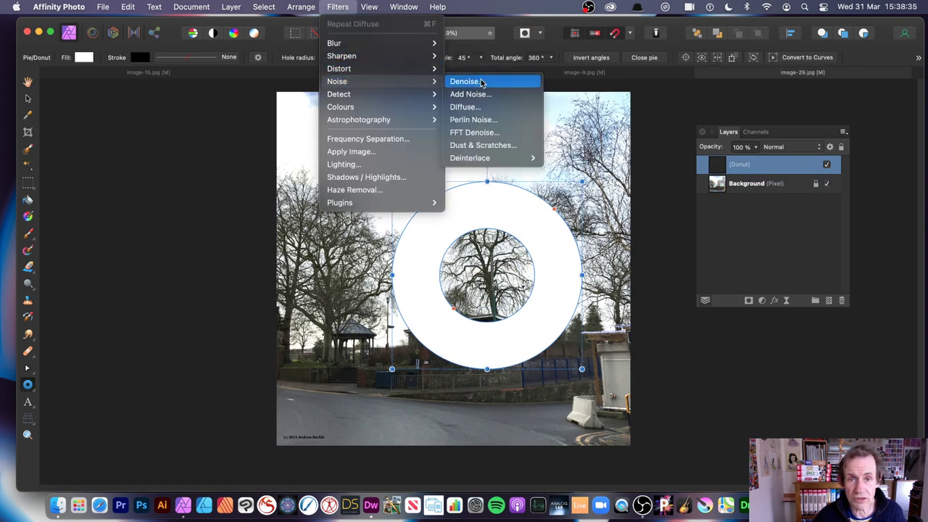
left_click(478, 118)
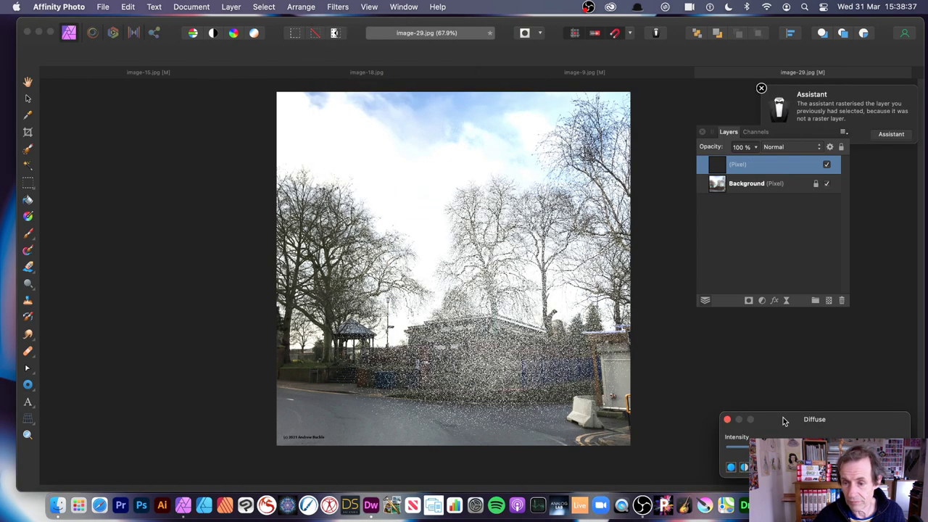
left_click_drag(783, 421, 716, 261)
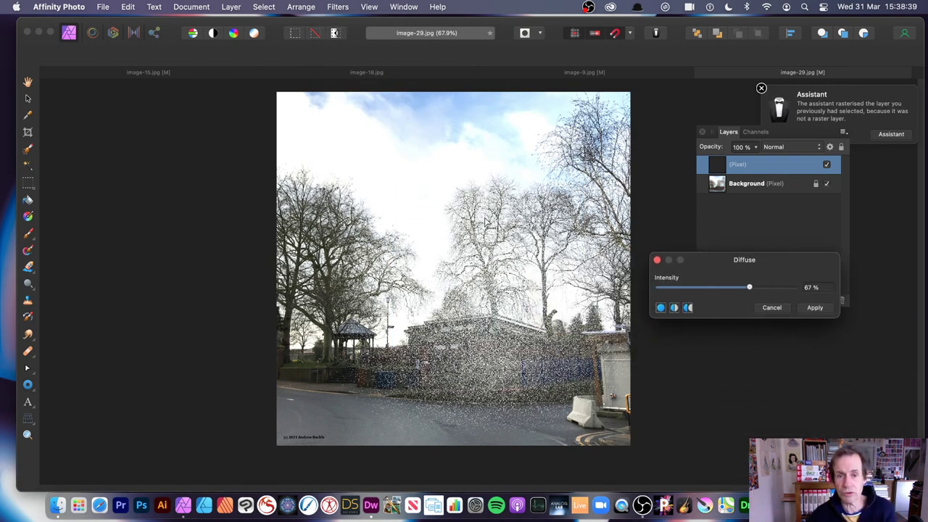
left_click_drag(750, 288, 688, 293)
left_click(829, 311)
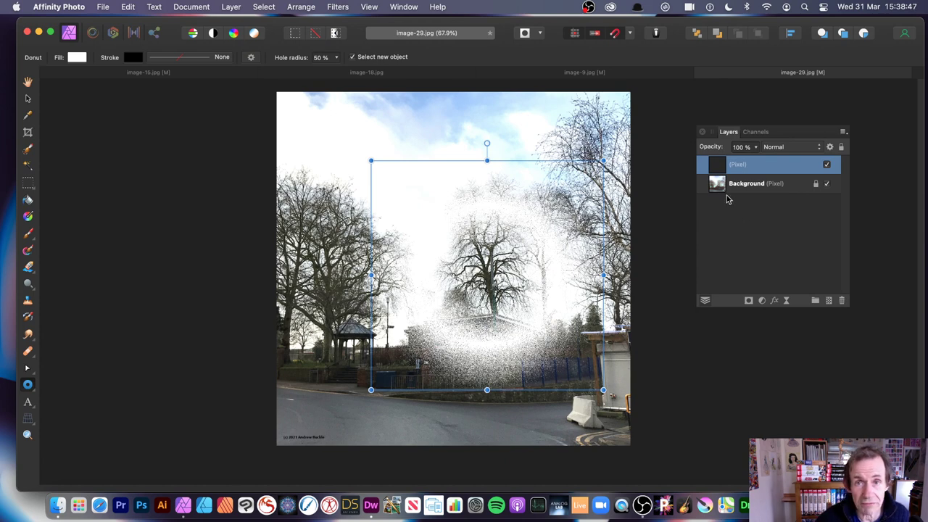
key("super+z")
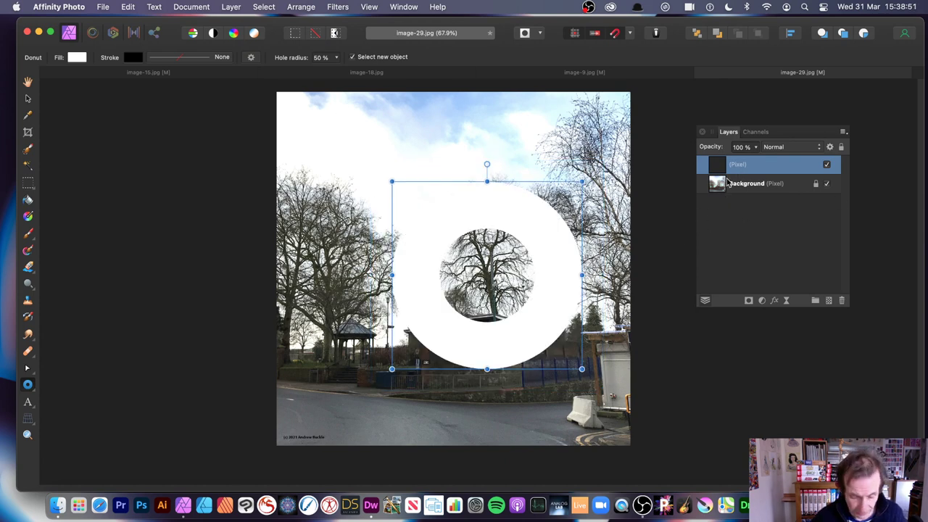
key("super+z")
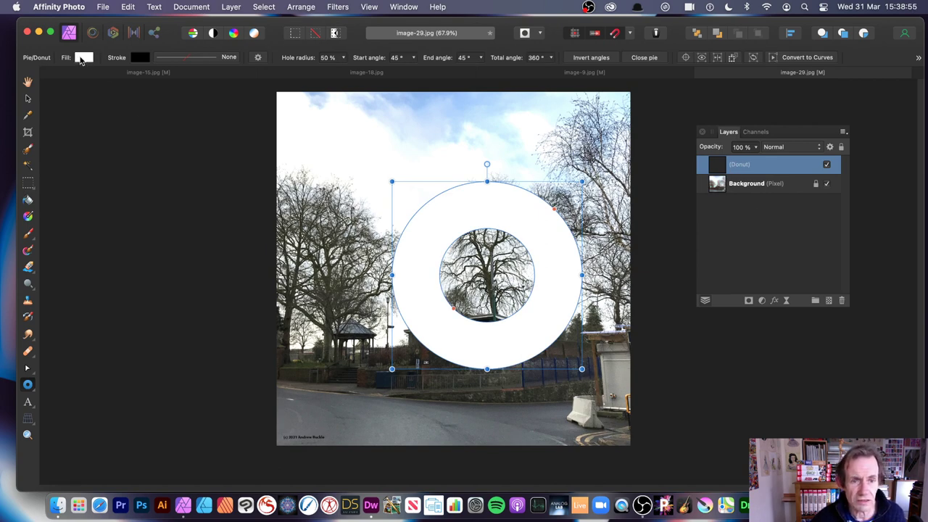
Change the donut's fill colour to pure red.
left_click(83, 58)
left_click(198, 147)
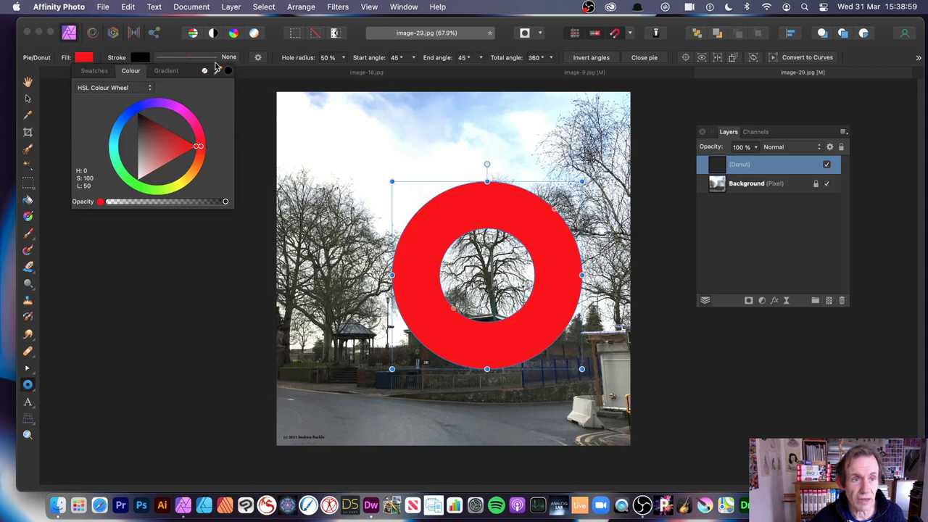
left_click(553, 23)
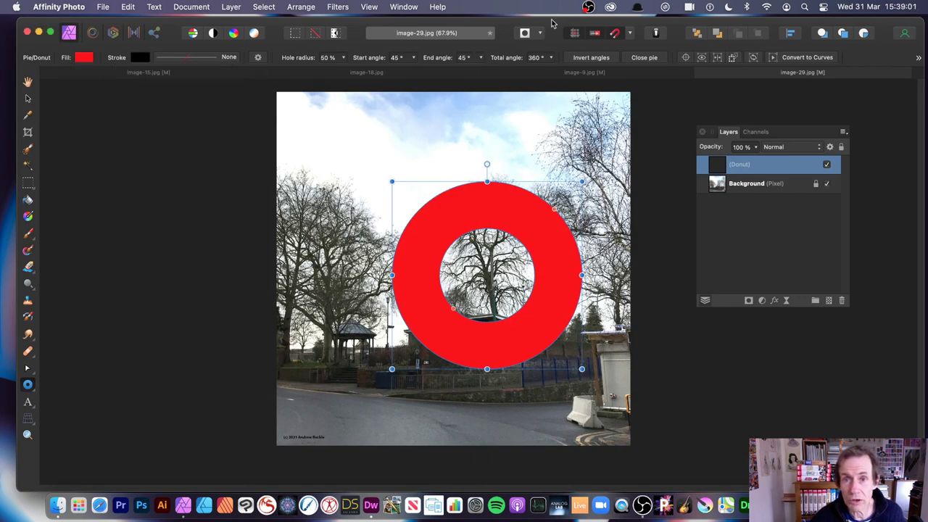
Apply the Diffuse filter to the red donut and commit it.
left_click(341, 9)
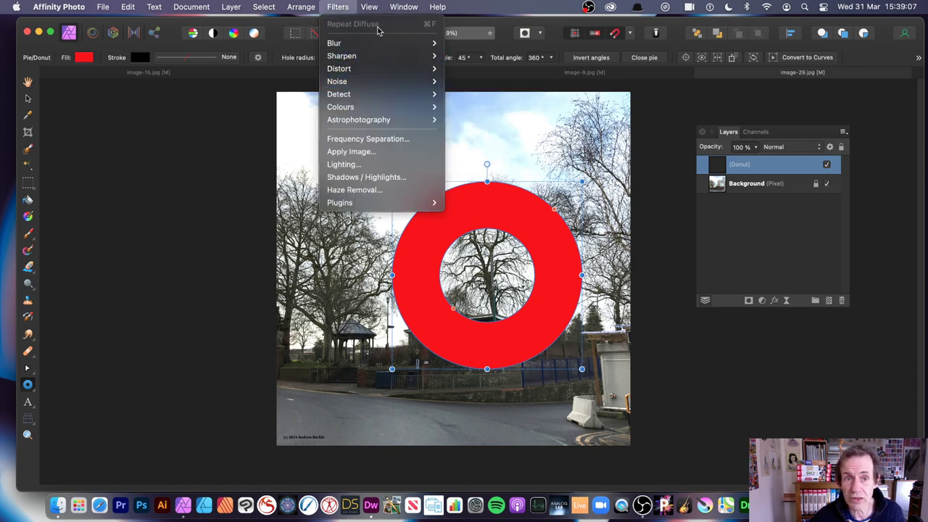
mouse_move(367, 82)
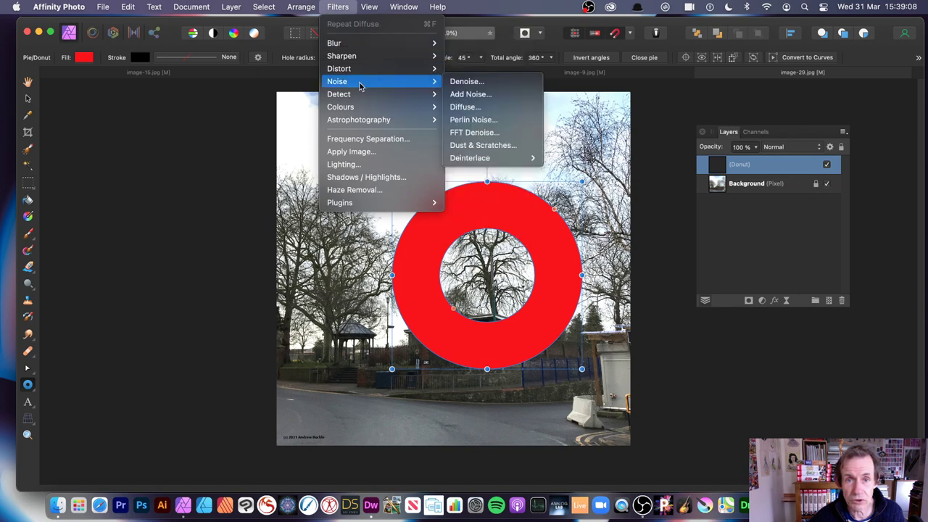
left_click(490, 109)
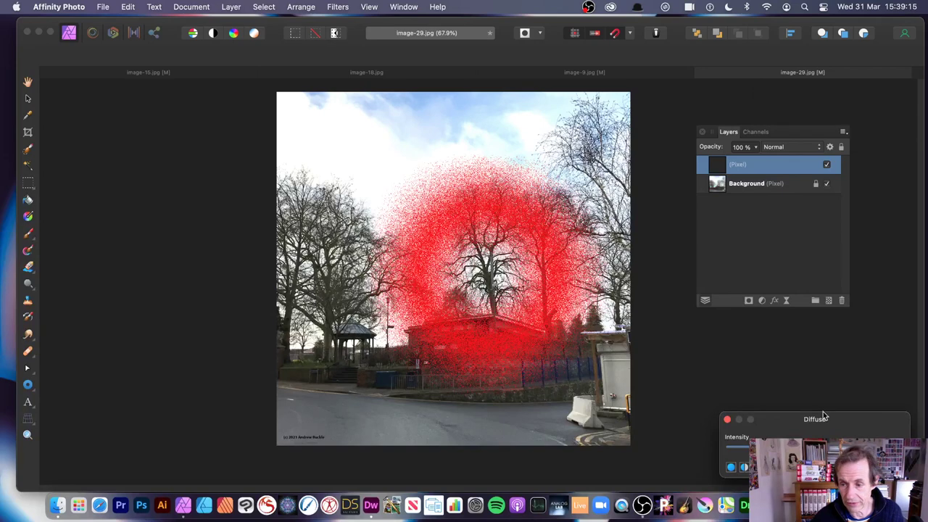
key("Return")
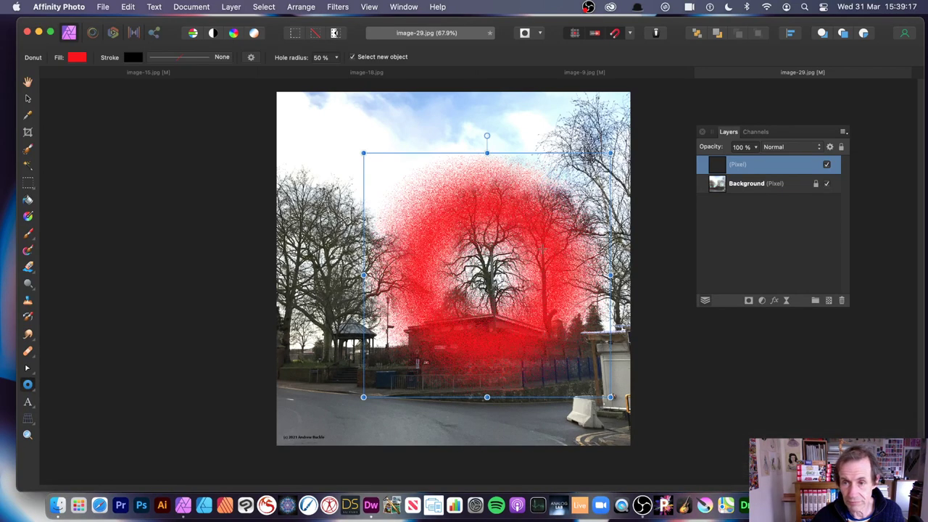
left_click(231, 7)
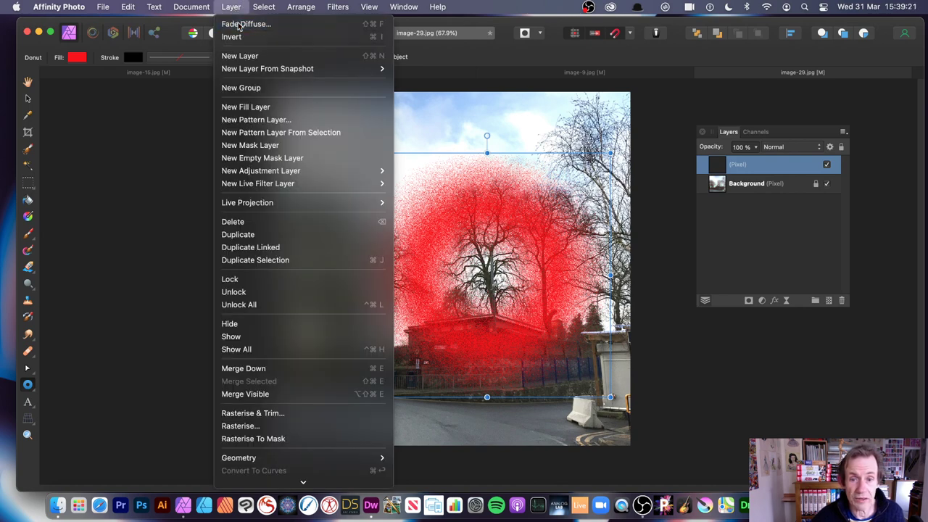
left_click(244, 24)
left_click_drag(791, 427, 756, 427)
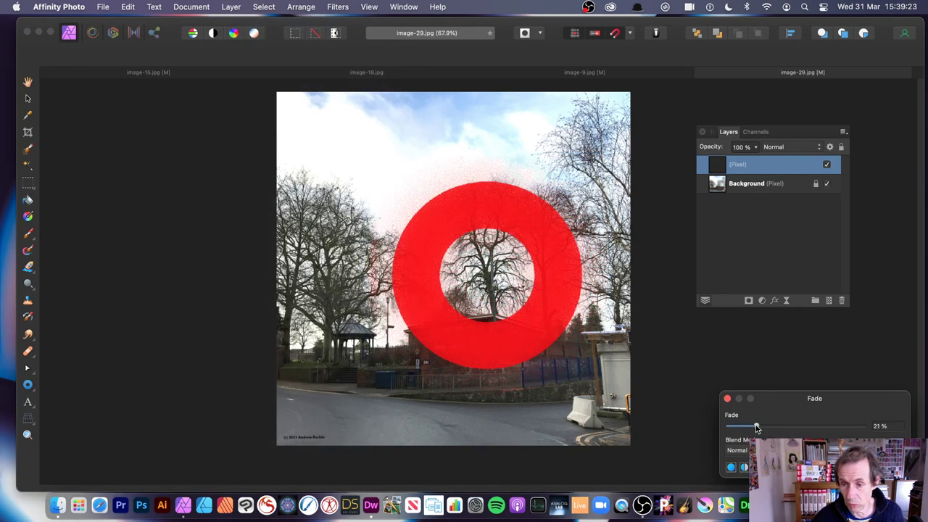
left_click(736, 450)
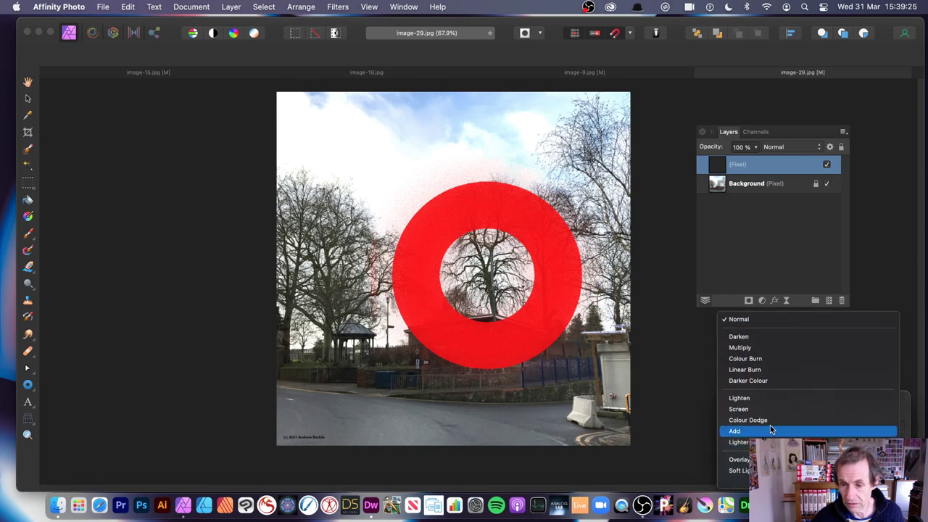
scroll(762, 429, "down", 5)
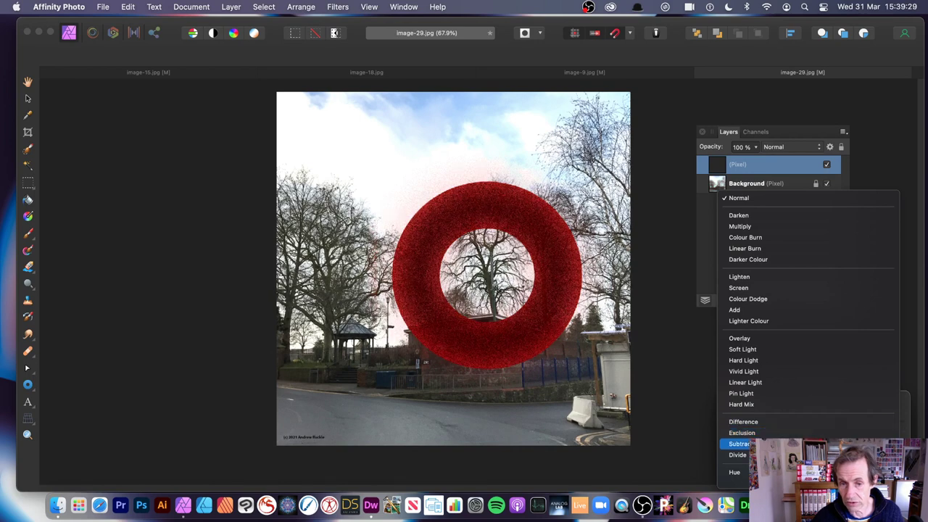
left_click(773, 121)
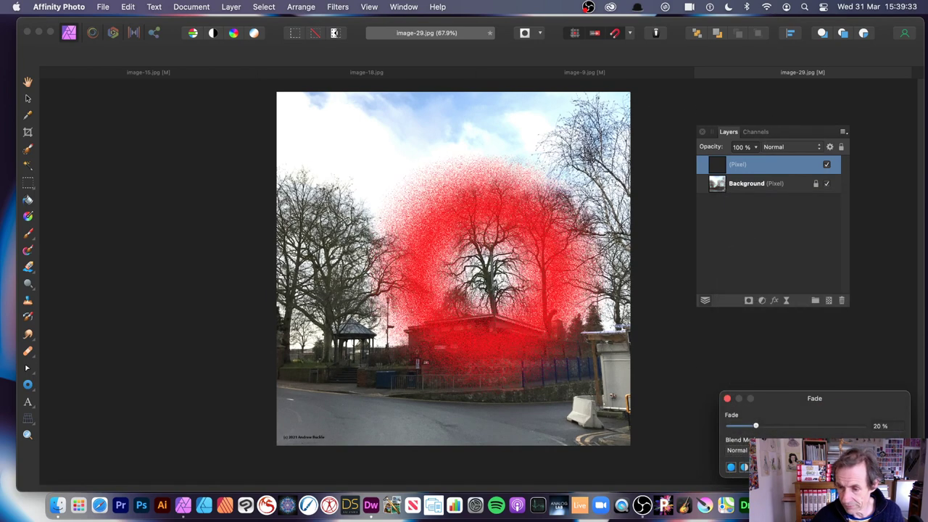
key("super+z")
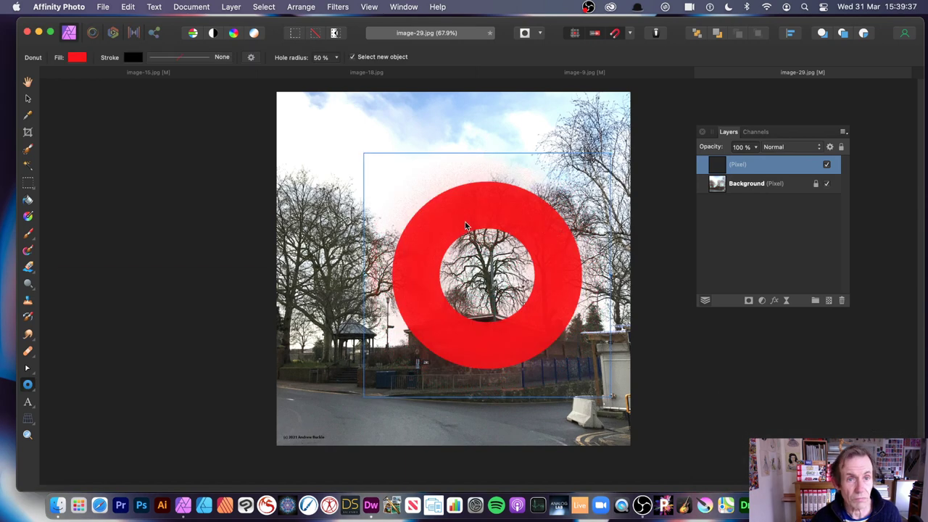
key("super+shift+z")
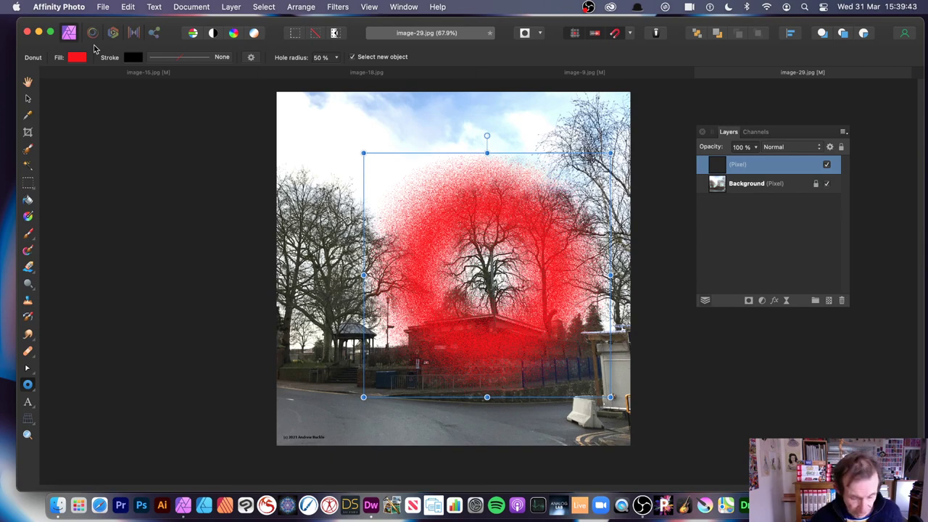
Duplicate the spray and shrink a copy onto the central tree, then undo back to one spray layer.
left_click(27, 100)
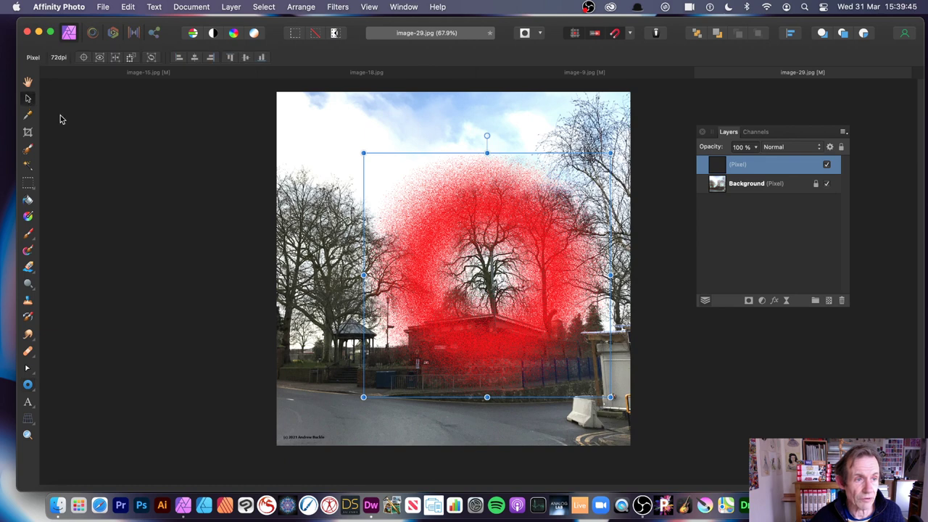
mouse_move(490, 218)
left_mouse_down()
mouse_move(432, 161)
mouse_move(368, 131)
mouse_move(332, 320)
mouse_move(370, 317)
mouse_move(567, 407)
mouse_move(554, 402)
mouse_move(609, 320)
mouse_move(678, 262)
mouse_move(583, 279)
mouse_move(599, 266)
mouse_move(545, 47)
mouse_move(496, 55)
mouse_move(588, 198)
mouse_move(657, 275)
mouse_move(631, 265)
left_mouse_up()
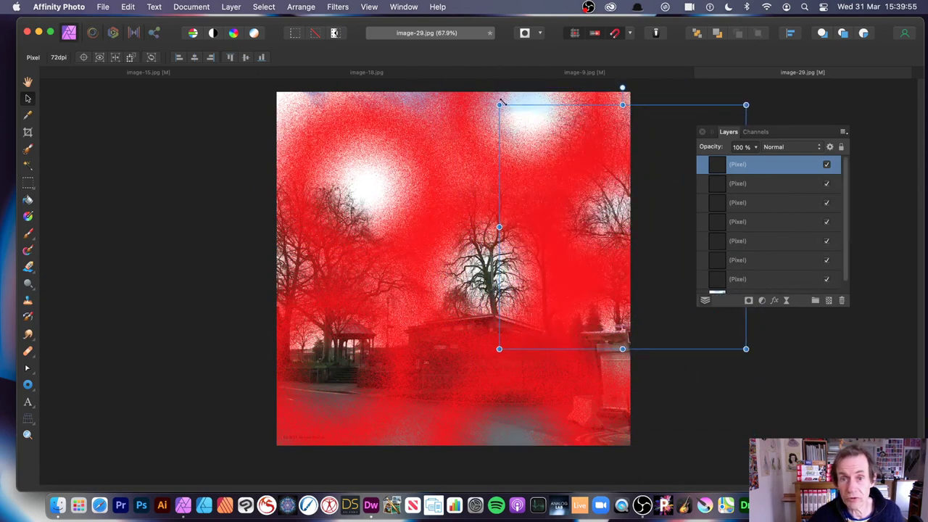
left_click_drag(499, 105, 606, 210)
mouse_move(616, 273)
left_mouse_down()
mouse_move(508, 275)
mouse_move(422, 256)
mouse_move(437, 266)
left_mouse_up()
left_click_drag(425, 203, 479, 221)
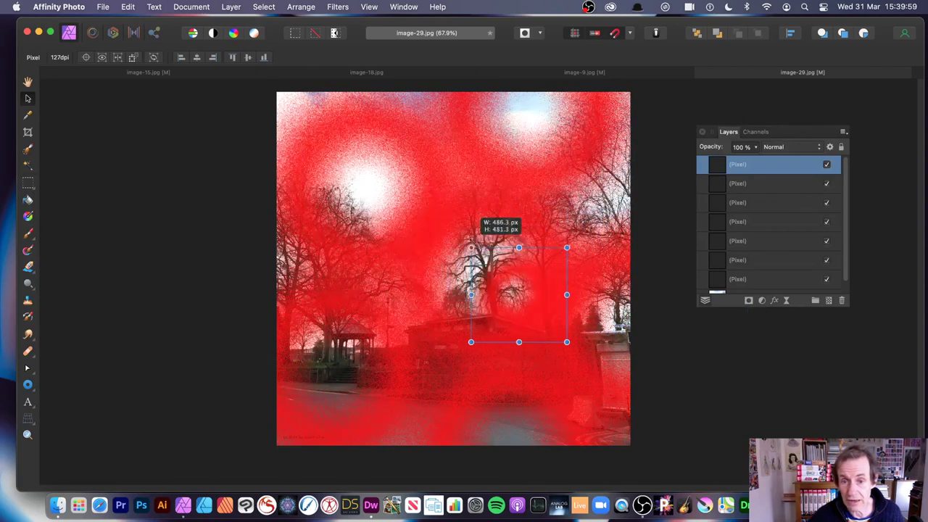
left_click_drag(534, 287, 490, 258)
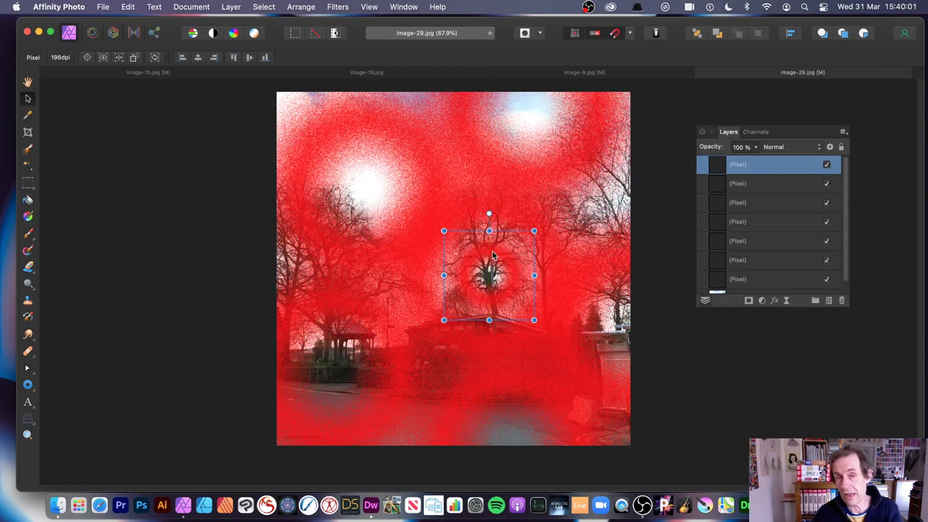
key("super+z")
key("super+z")
key("super+z")
key("super+z")
key("super+z")
key("super+z")
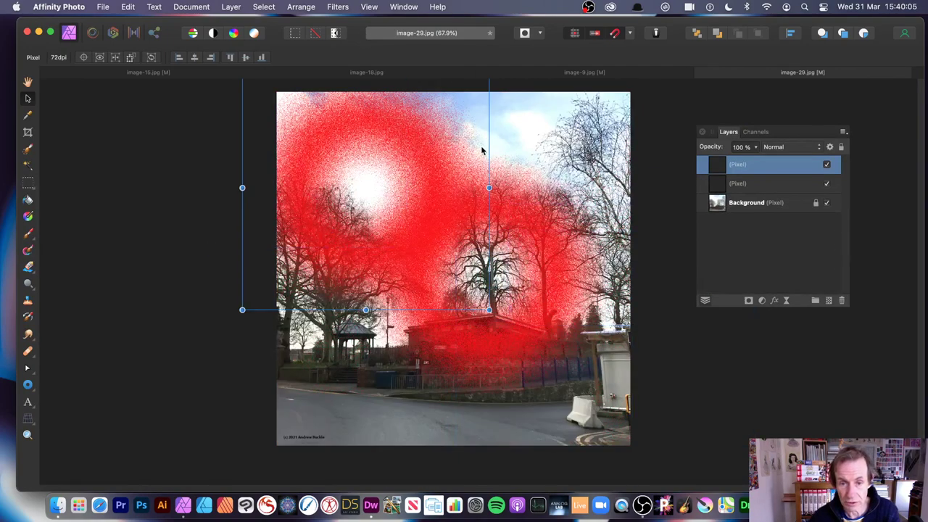
key("super+z")
key("super+z")
key("super+z")
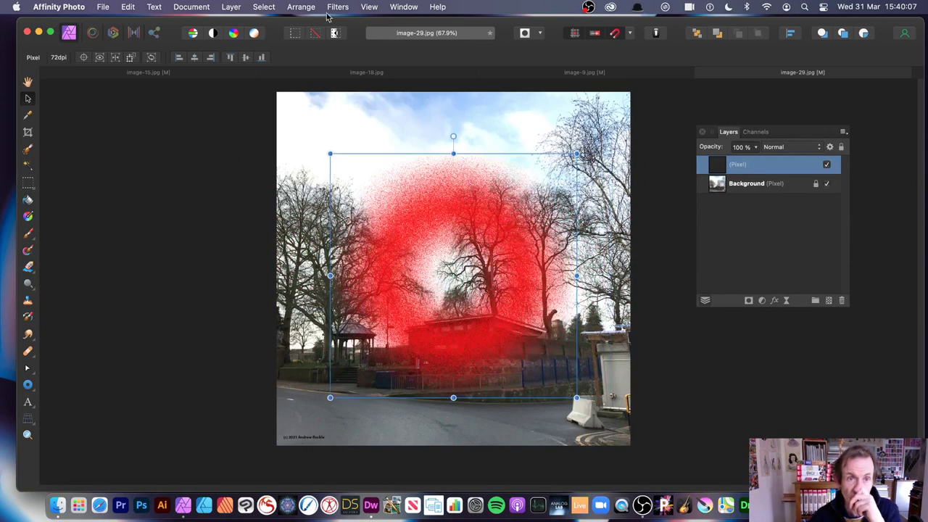
Start a Filters > Distort > Deform warp and pin points around the red spray ring.
left_click(344, 9)
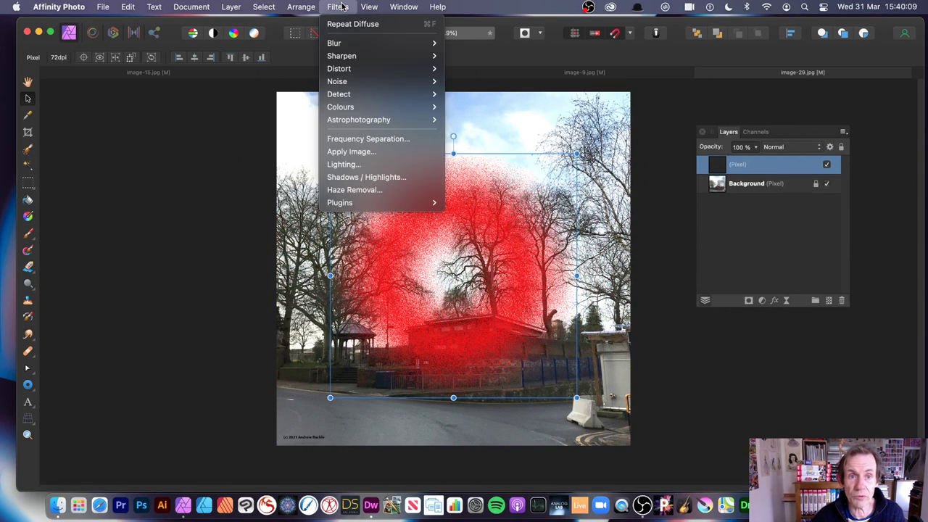
mouse_move(341, 68)
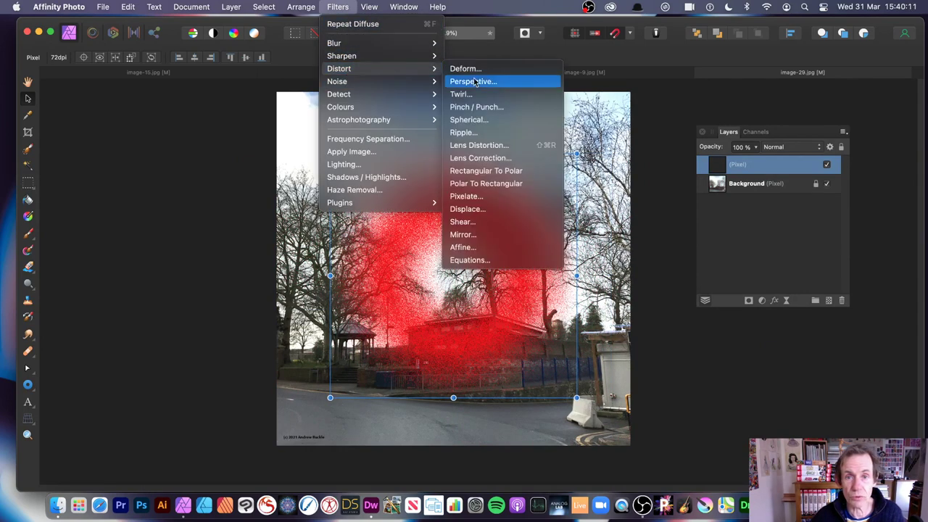
left_click(471, 69)
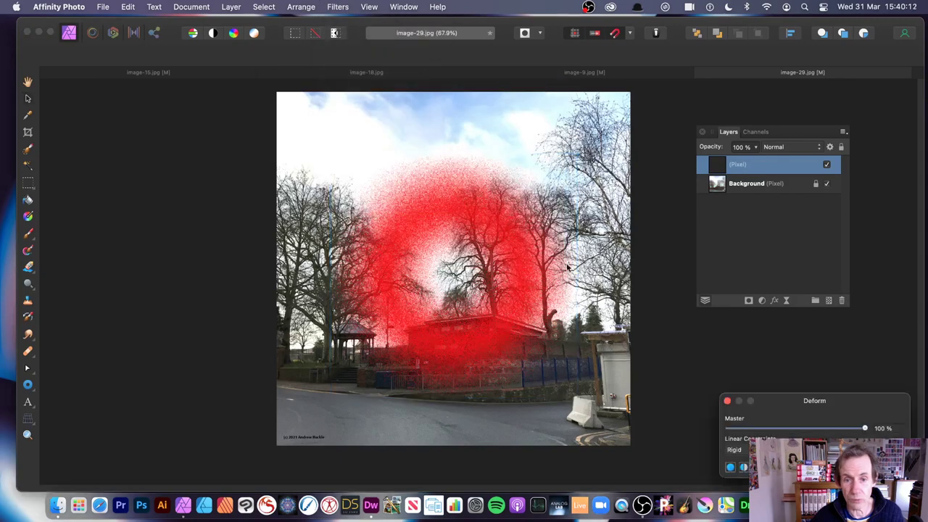
left_click(520, 307)
left_click(507, 232)
left_click(382, 299)
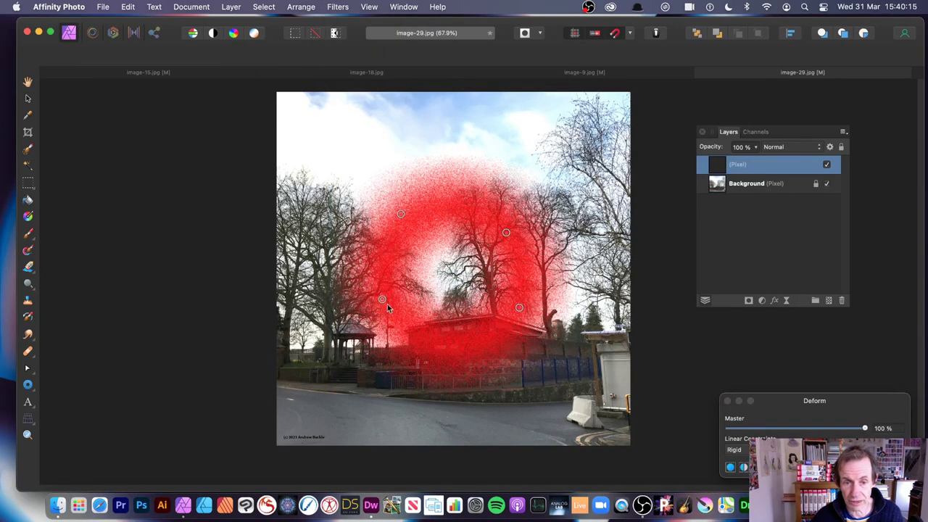
left_click(431, 346)
left_click(481, 348)
left_click(520, 267)
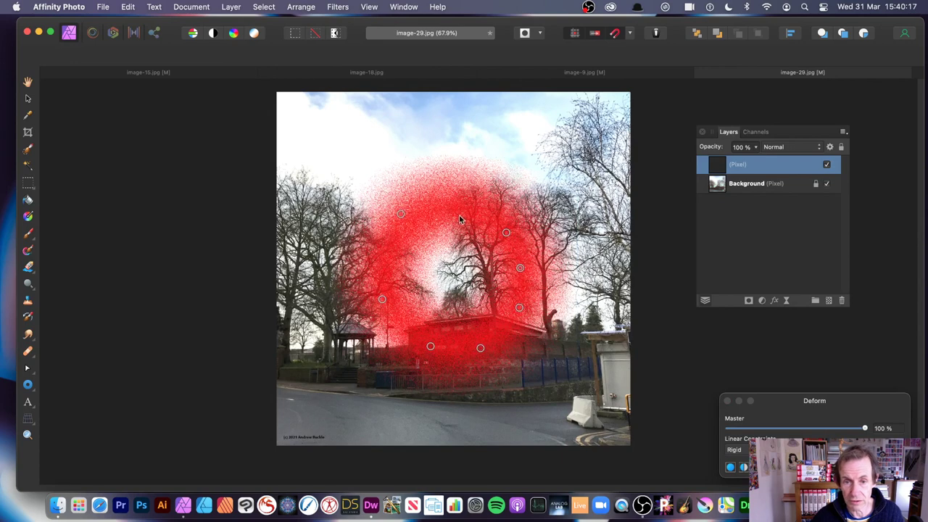
left_click(460, 215)
left_click(377, 252)
left_click(425, 200)
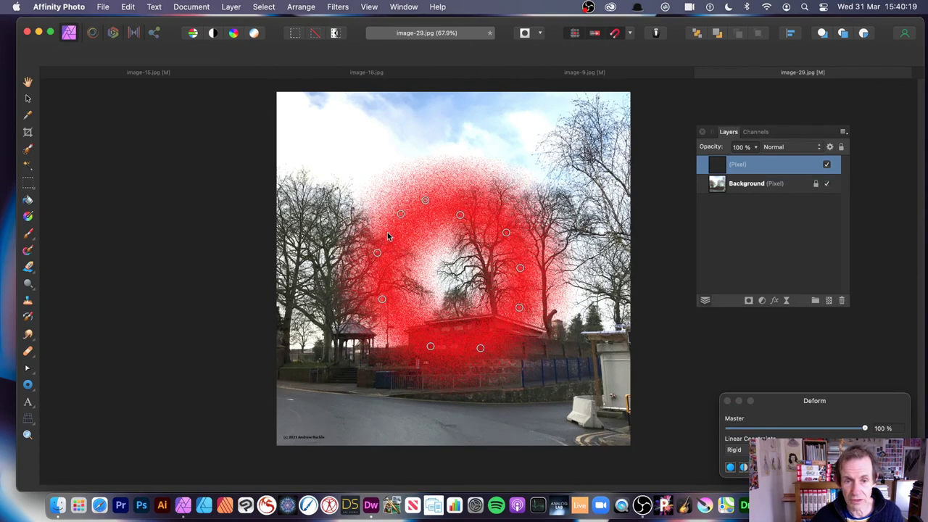
left_click(388, 232)
Drag pins to stretch the spray left and up into the sky.
left_click_drag(374, 278, 307, 269)
left_click_drag(388, 233, 328, 190)
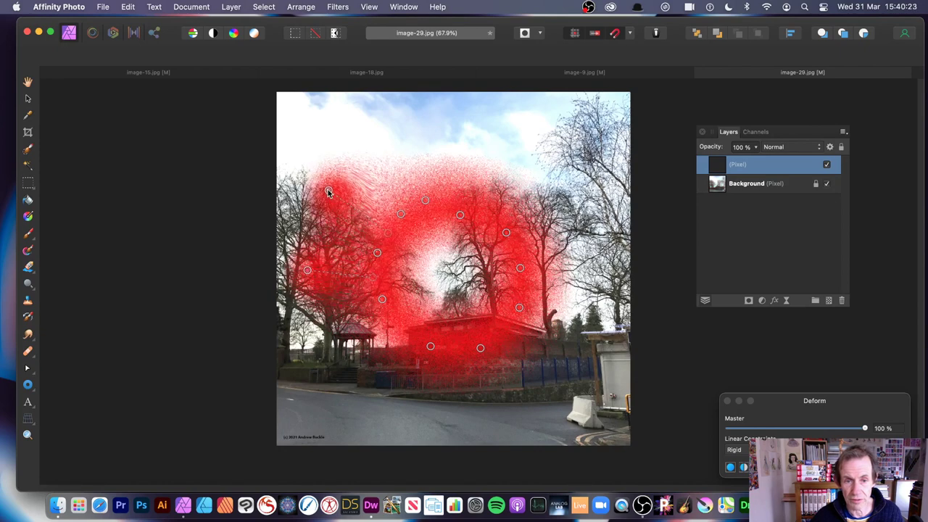
left_click_drag(423, 202, 407, 142)
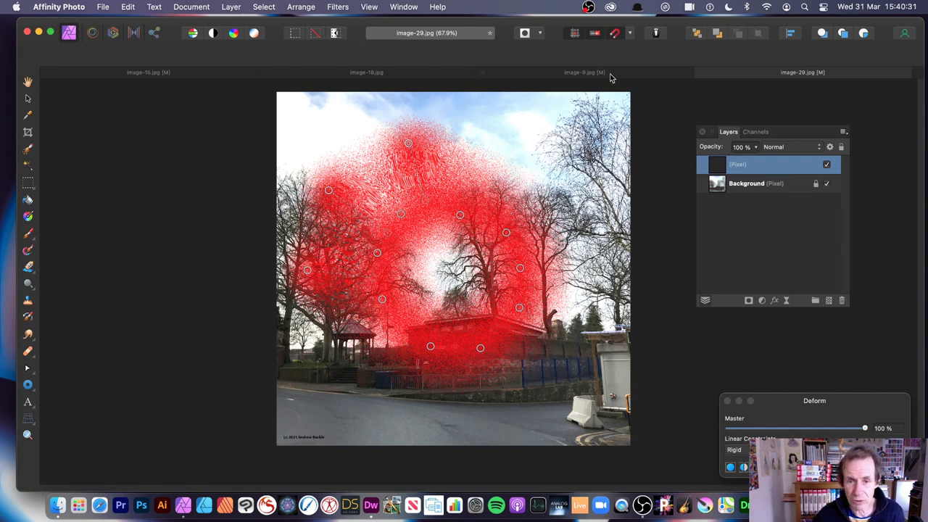
Add holding pins along the spray's base and up its right side.
left_click(439, 209)
left_click(418, 212)
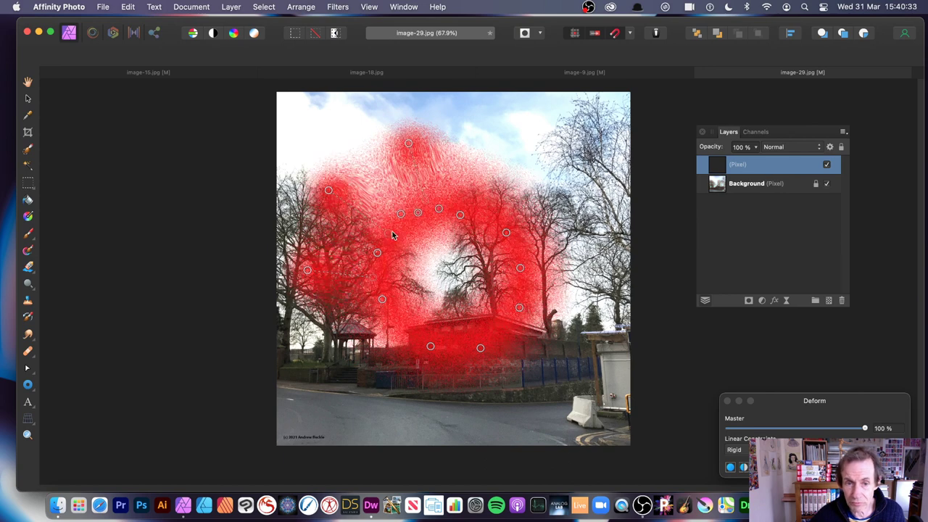
left_click(385, 236)
left_click(376, 277)
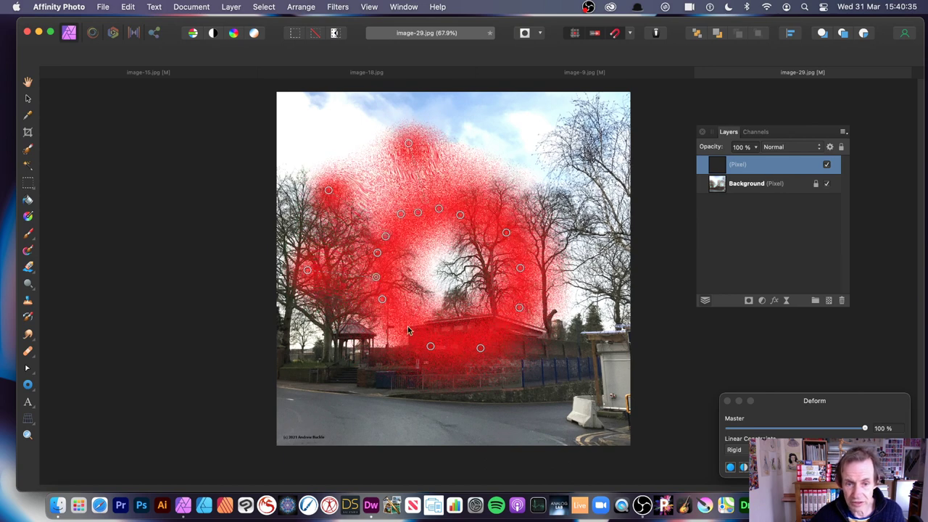
left_click(400, 323)
left_click(416, 337)
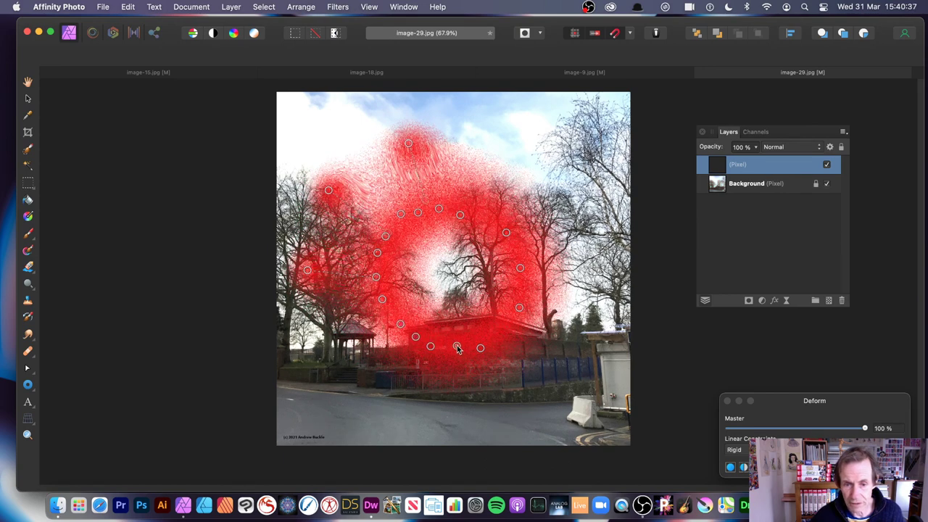
left_click(456, 346)
left_click(499, 335)
left_click(511, 322)
left_click(525, 285)
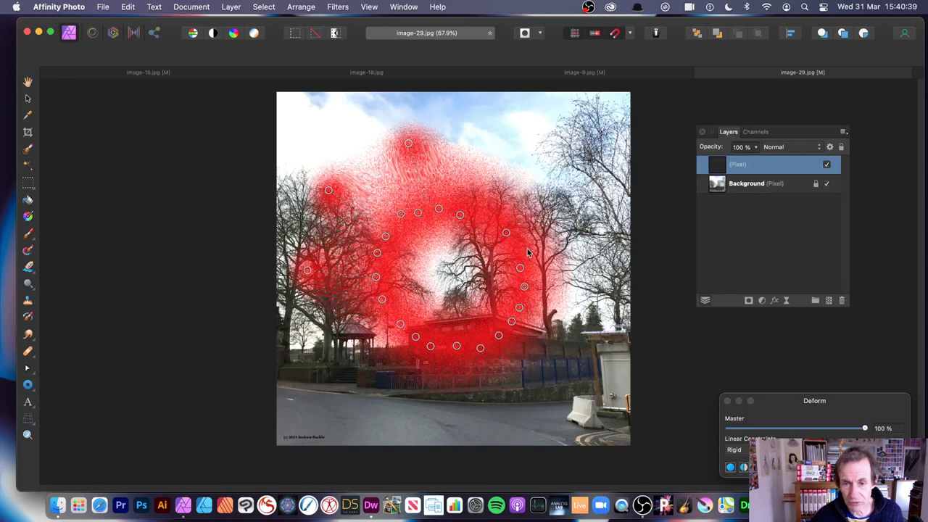
left_click(518, 252)
left_click(490, 222)
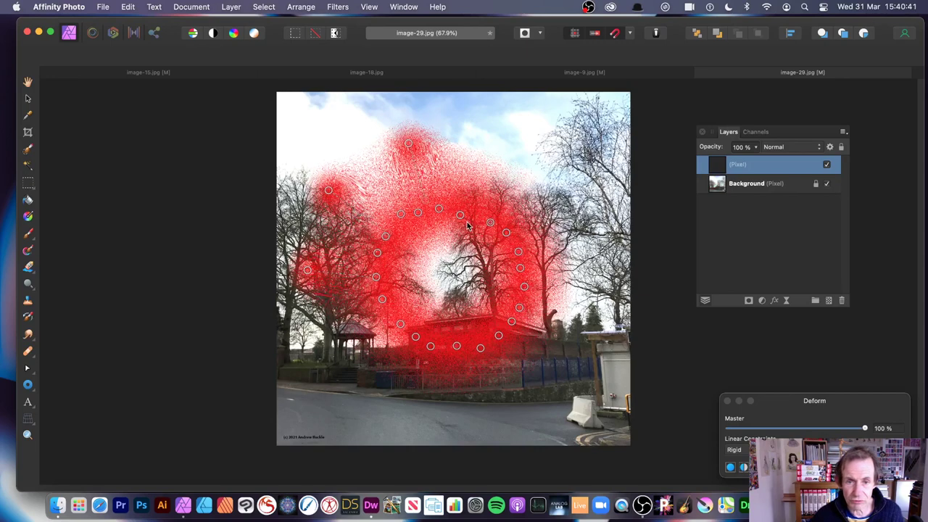
Pull the spray into the top-right sky, right edge, down onto the road and left, then commit.
left_click_drag(461, 216, 535, 118)
left_click_drag(505, 233, 598, 179)
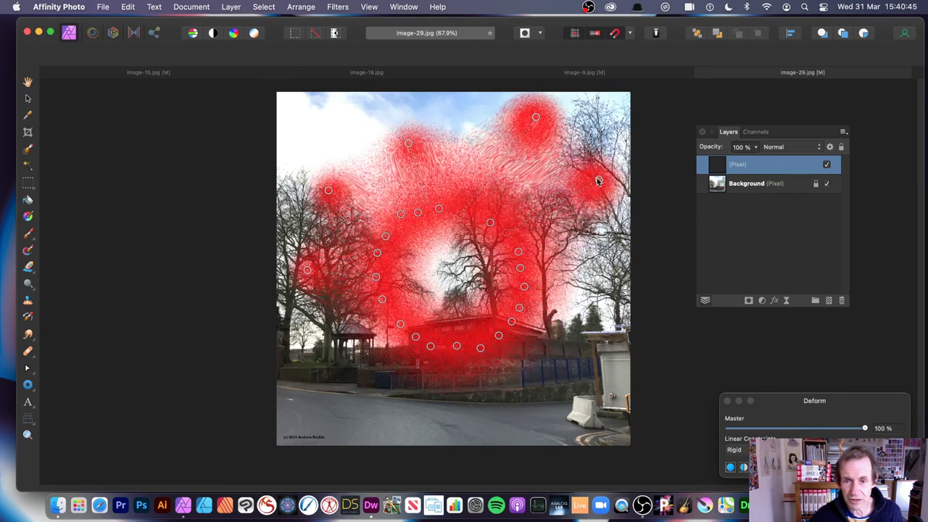
left_click_drag(522, 268, 610, 272)
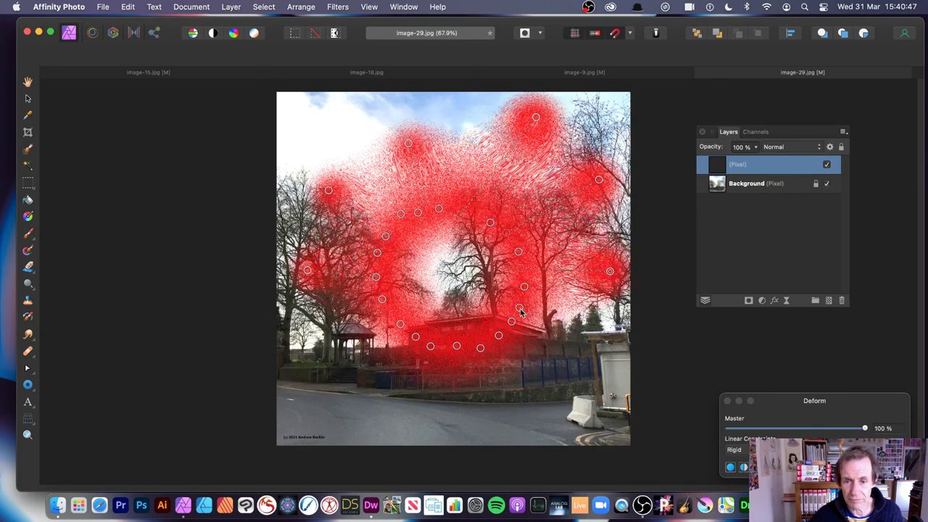
left_click_drag(520, 307, 607, 369)
left_click_drag(499, 337, 537, 420)
left_click_drag(456, 347, 436, 428)
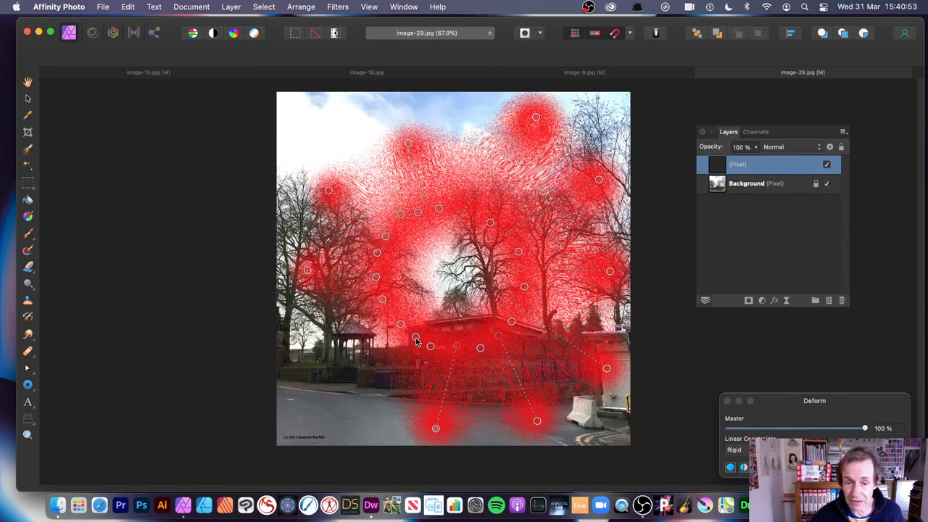
left_click_drag(416, 338, 345, 413)
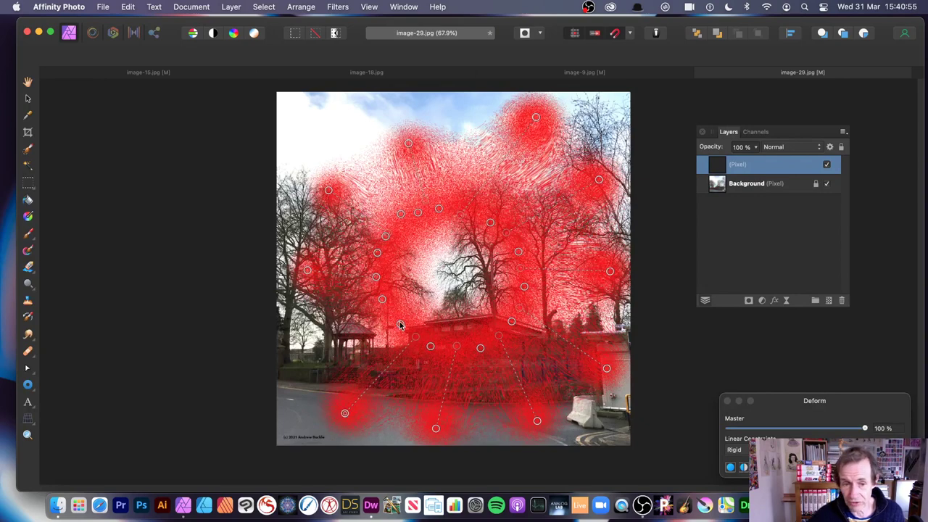
left_click_drag(400, 325, 277, 335)
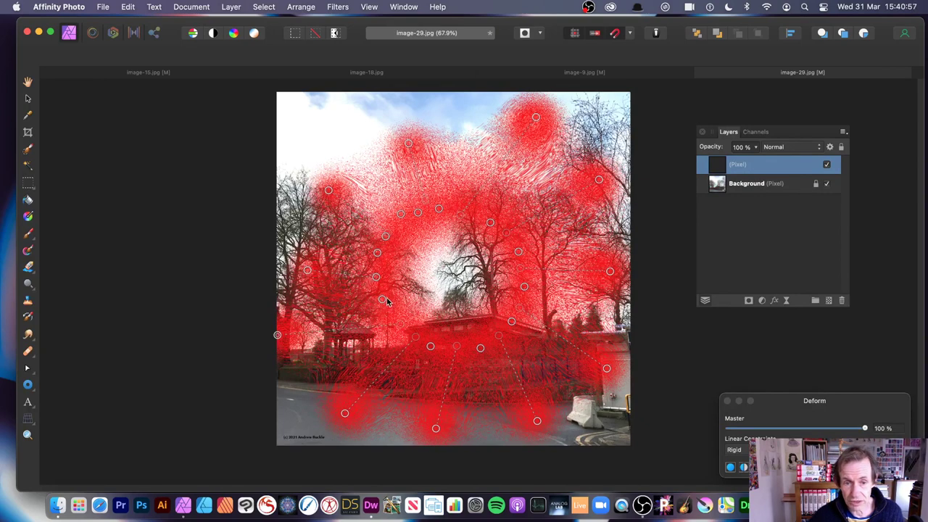
left_click(28, 100)
Shrink, move and duplicate the red blob layer, then undo back to the plain Background photo.
left_click_drag(249, 88, 393, 222)
left_click_drag(551, 309, 429, 177)
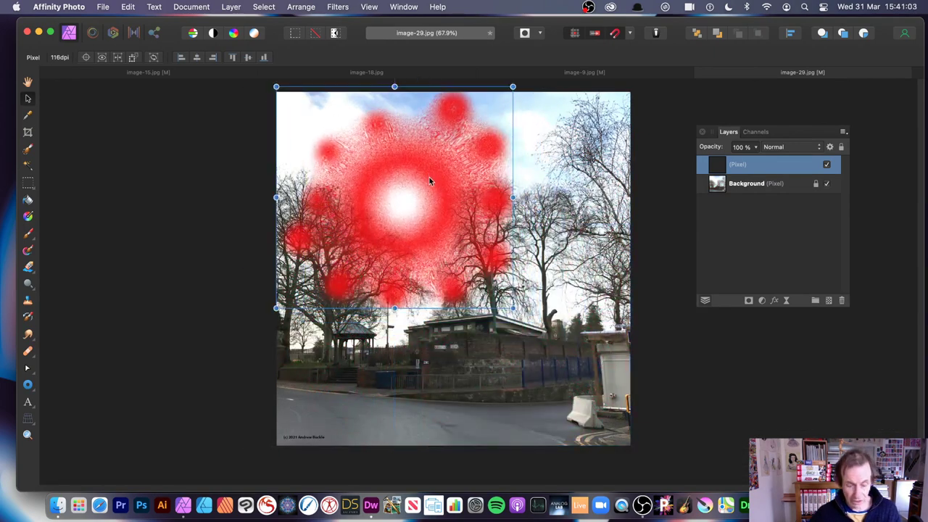
left_click_drag(541, 255, 609, 104)
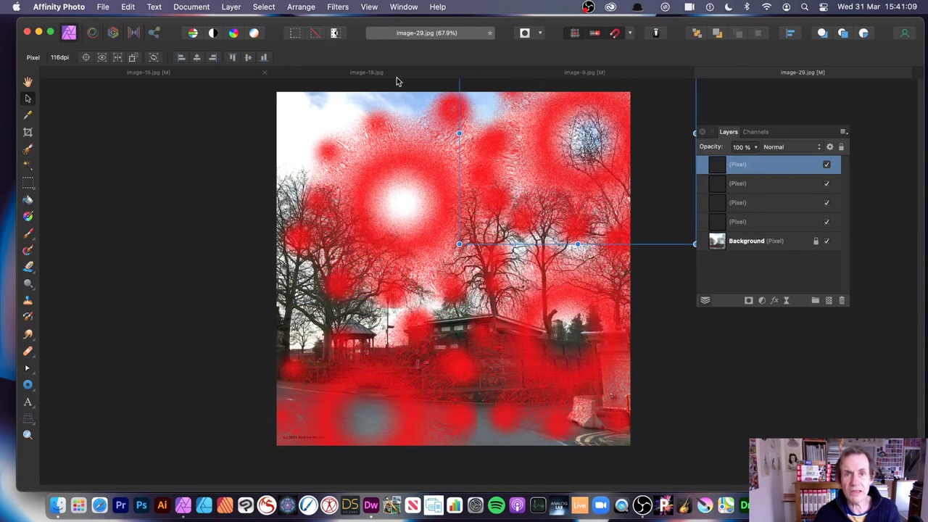
key("super+z")
key("super+z")
key("super+z")
key("super+z")
key("super+z")
key("super+z")
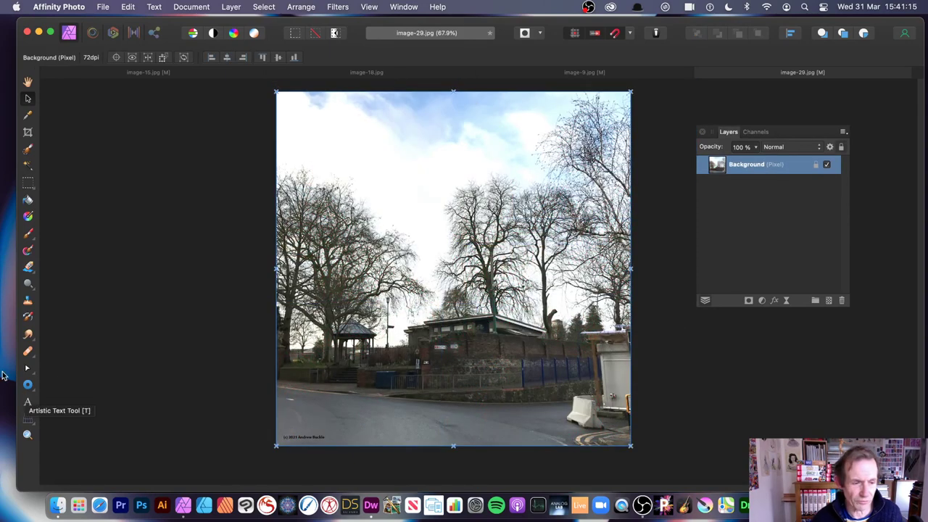
Add an artistic text letter 'A' and enlarge it to about 2082.4 pt over the photo.
left_click(27, 405)
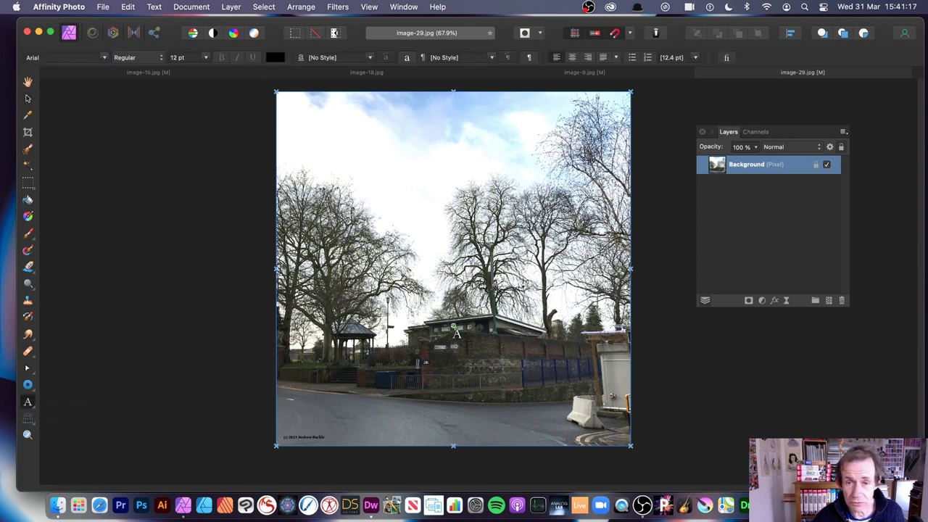
left_click(491, 176)
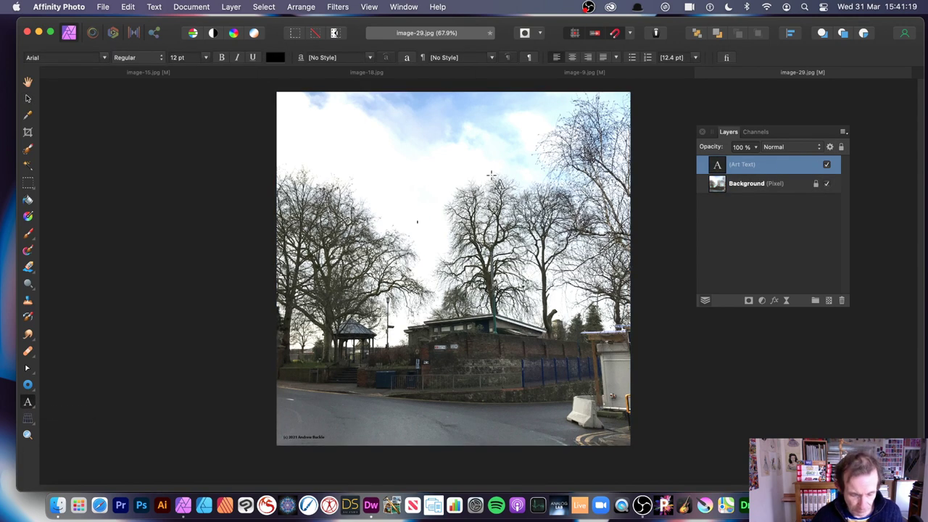
left_click(28, 98)
left_click_drag(418, 223, 605, 367)
left_click_drag(548, 319, 467, 205)
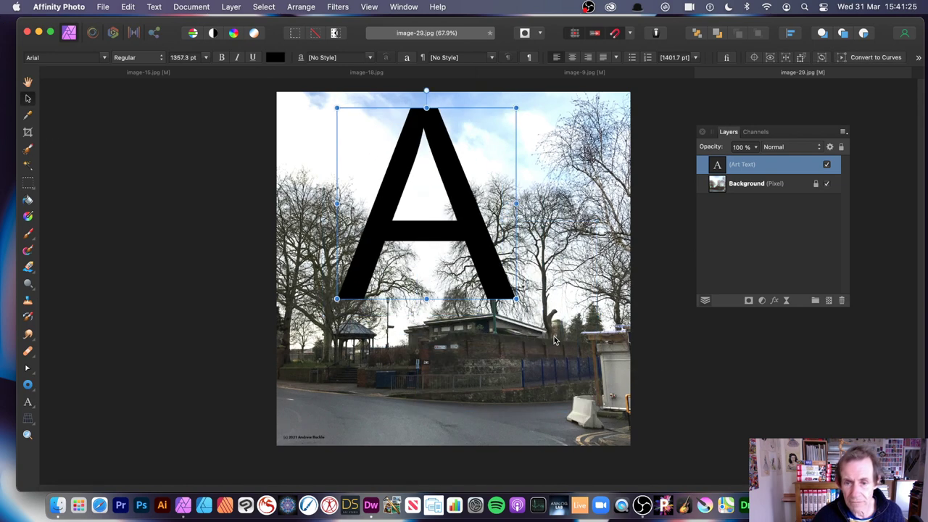
left_click_drag(516, 299, 608, 398)
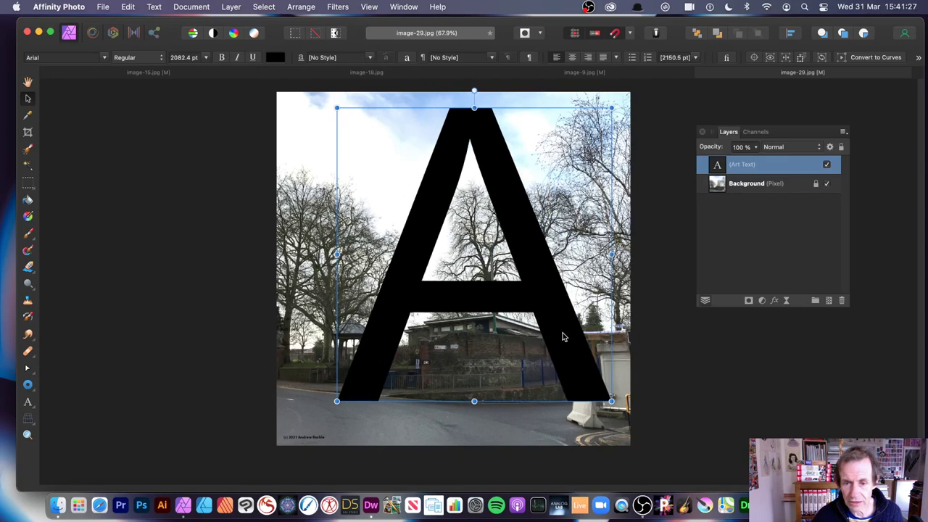
left_click_drag(563, 335, 546, 346)
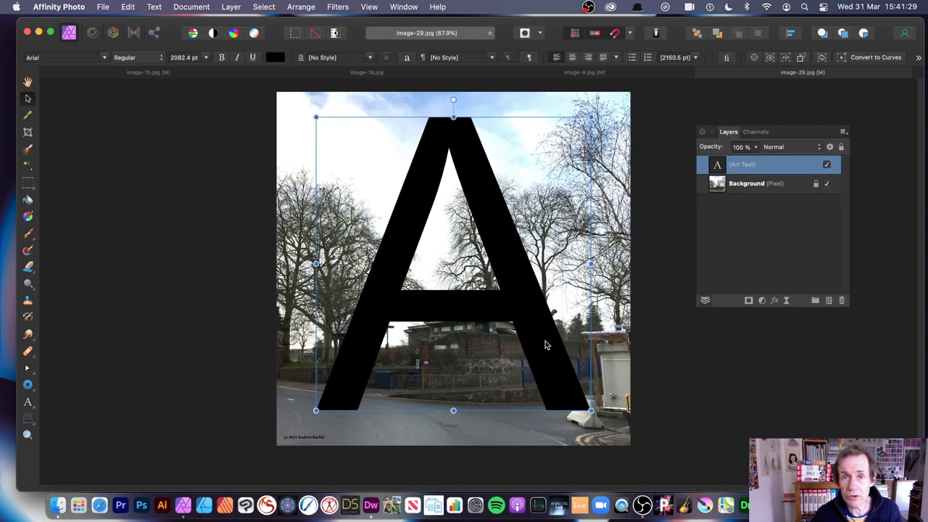
Apply Filters > Noise > Diffuse to the letter A with adjusted intensity.
left_click(337, 7)
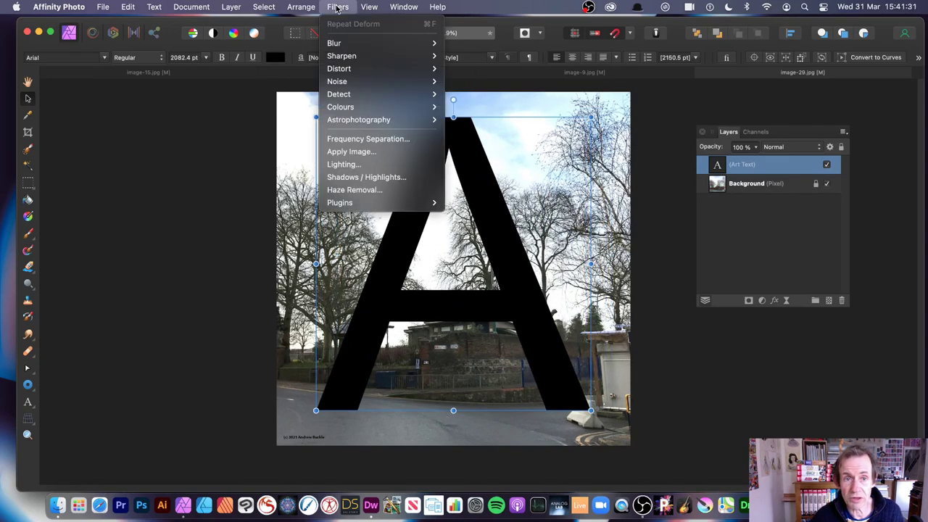
mouse_move(346, 49)
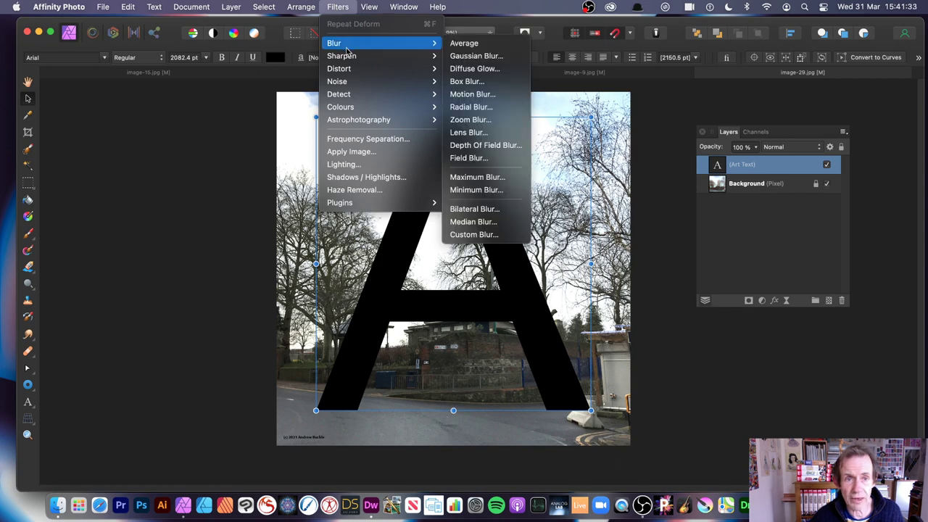
mouse_move(353, 81)
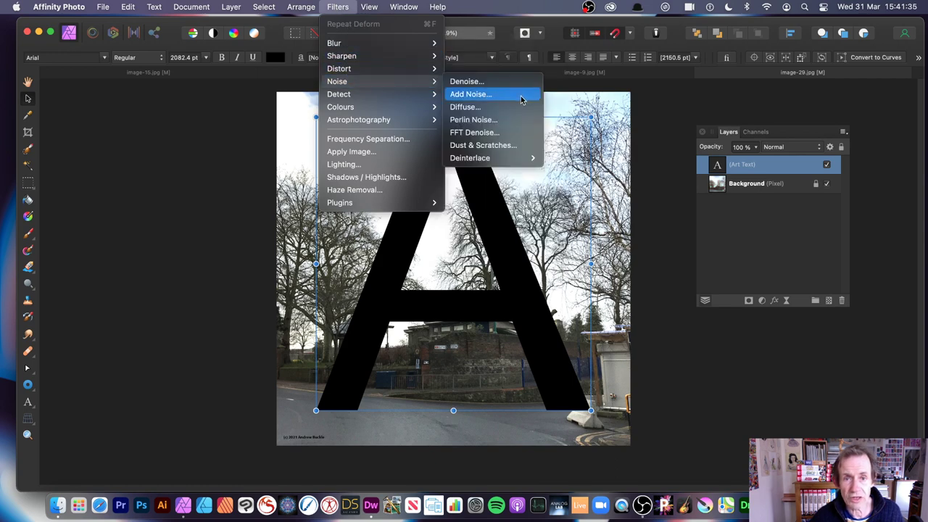
left_click(510, 107)
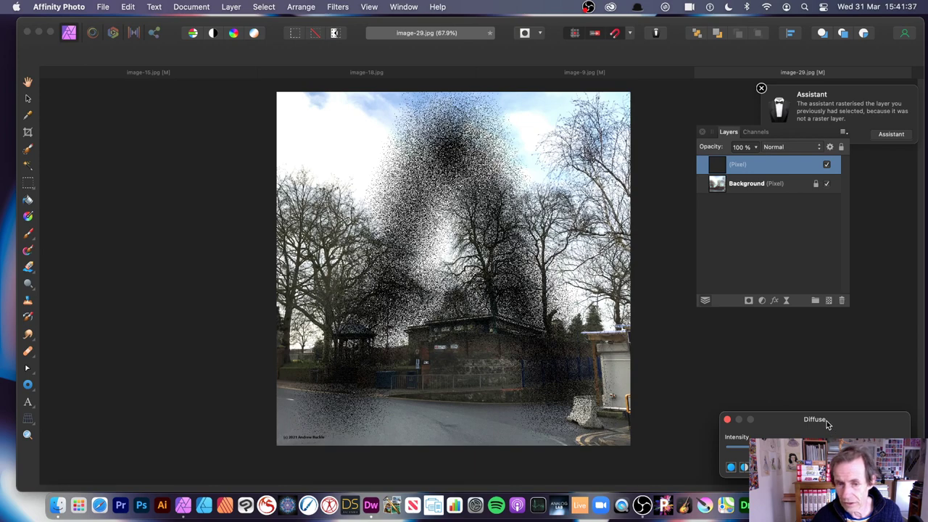
left_click_drag(827, 424, 675, 293)
mouse_move(616, 316)
left_mouse_down()
mouse_move(574, 316)
mouse_move(684, 327)
mouse_move(601, 327)
left_mouse_up()
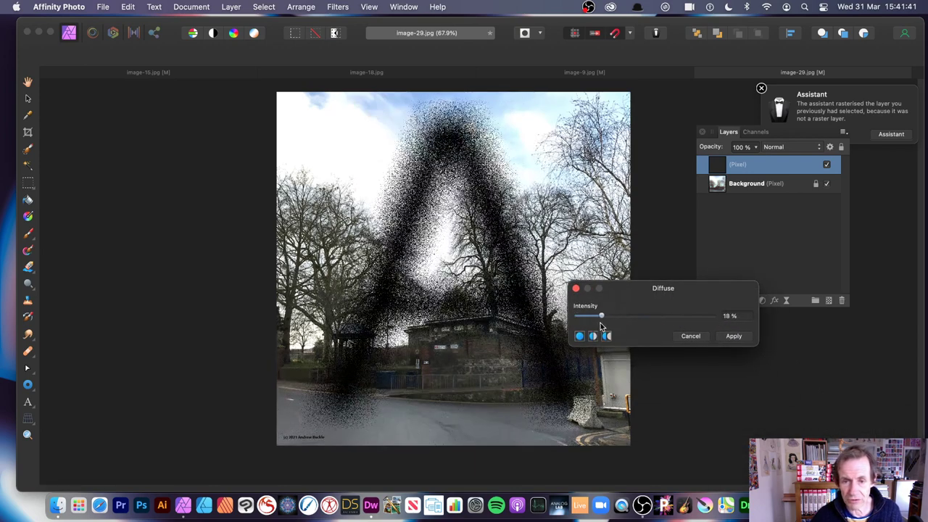
left_click(733, 339)
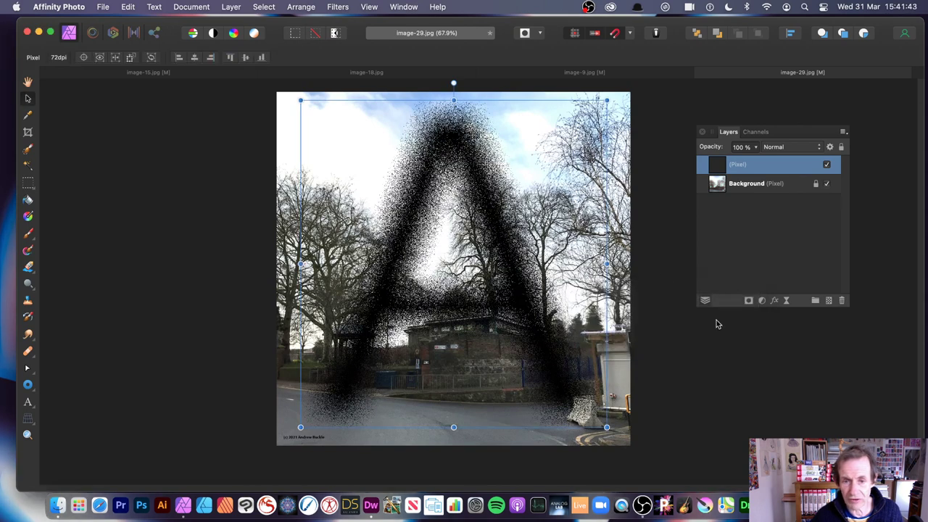
Repeat the Diffuse twice, then delete the diffused letter and switch to image-9.jpg.
left_click(338, 6)
left_click(344, 23)
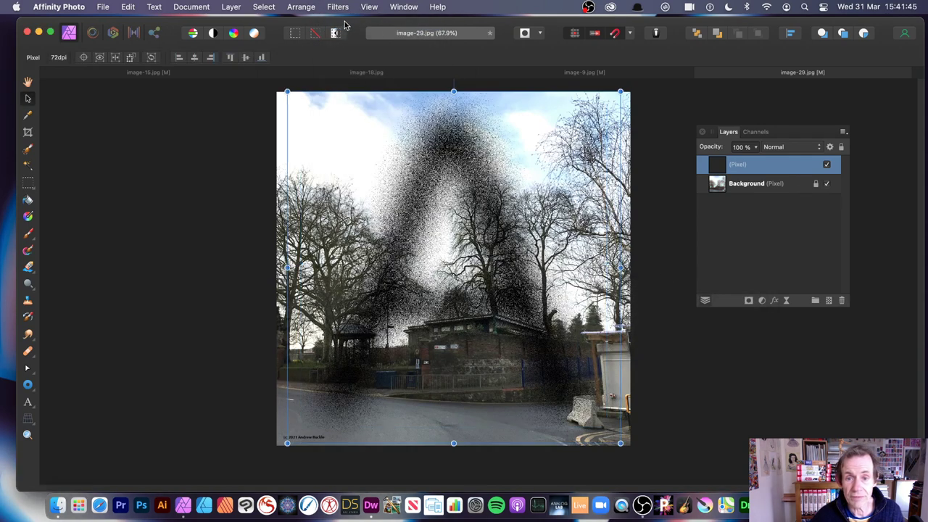
left_click(338, 7)
left_click(338, 23)
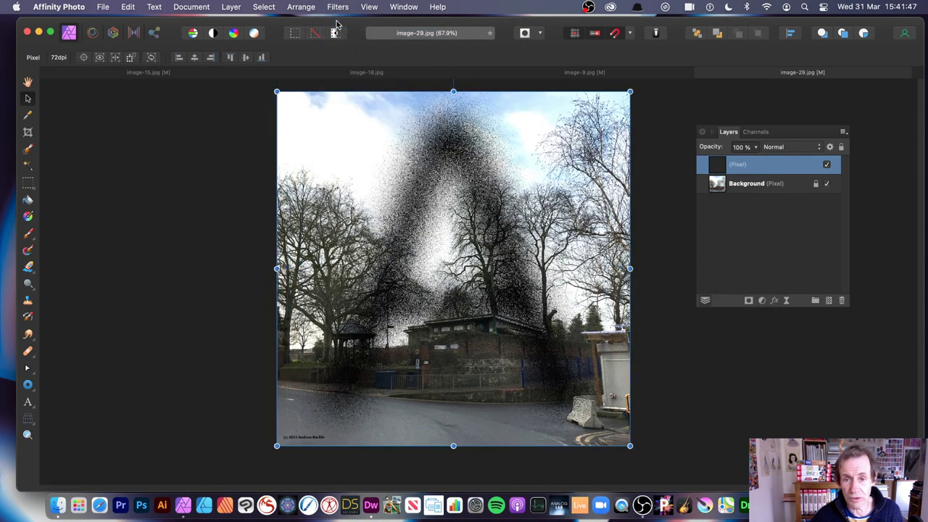
key("Delete")
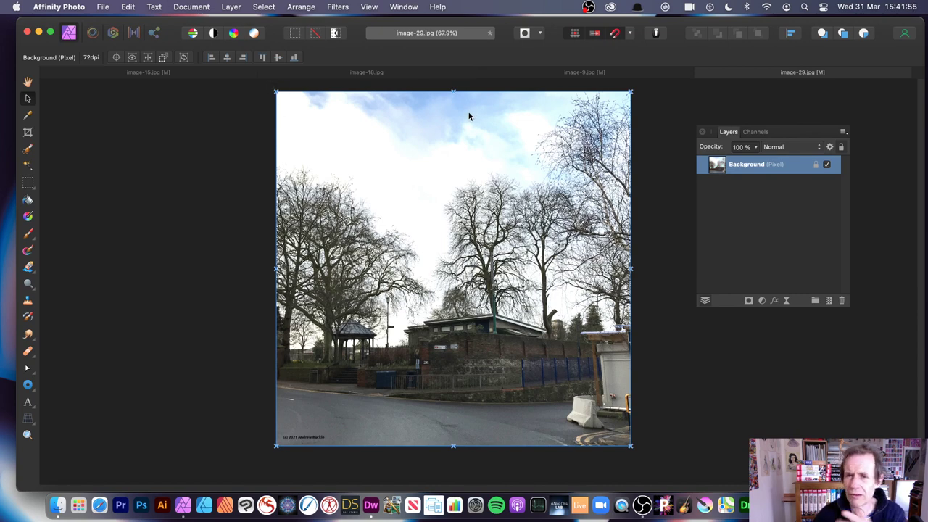
left_click(585, 72)
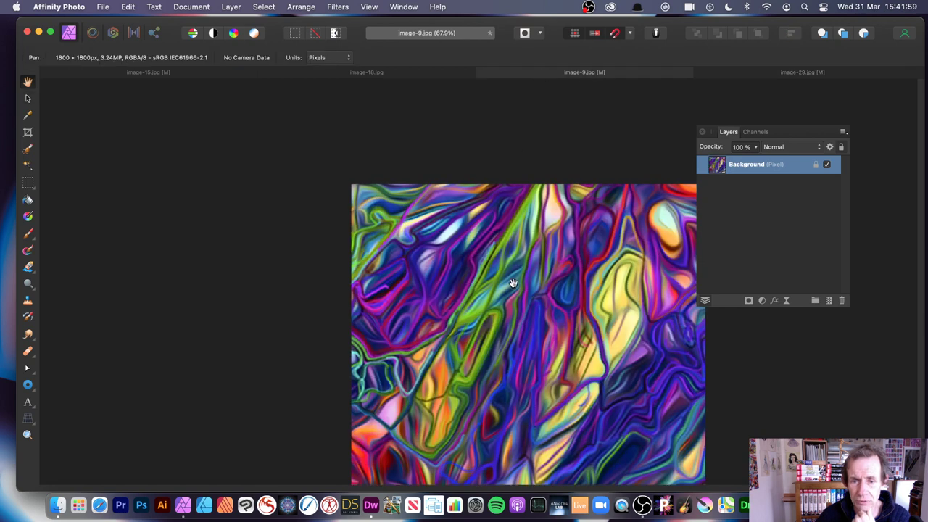
Select a rectangle in the upper middle of image-9.jpg and make it a New Pattern Layer From Selection.
left_click_drag(590, 318, 482, 224)
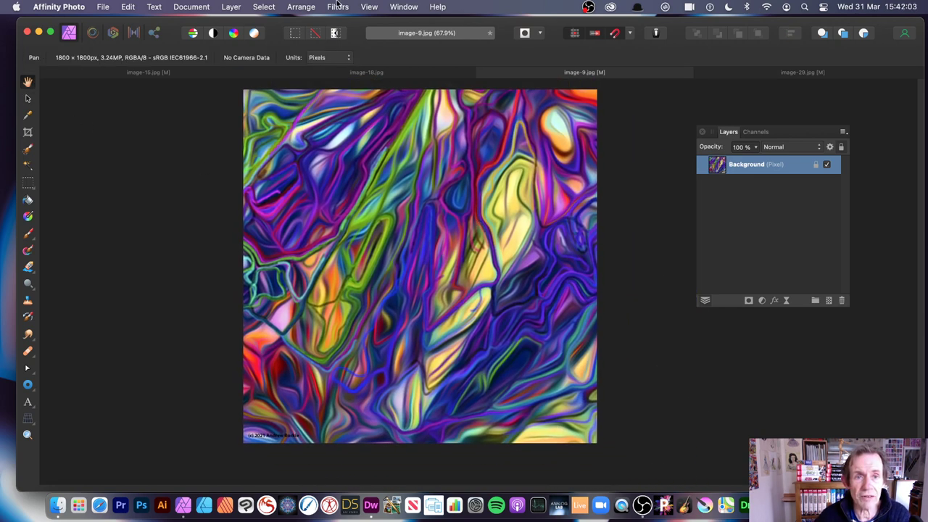
left_click(230, 7)
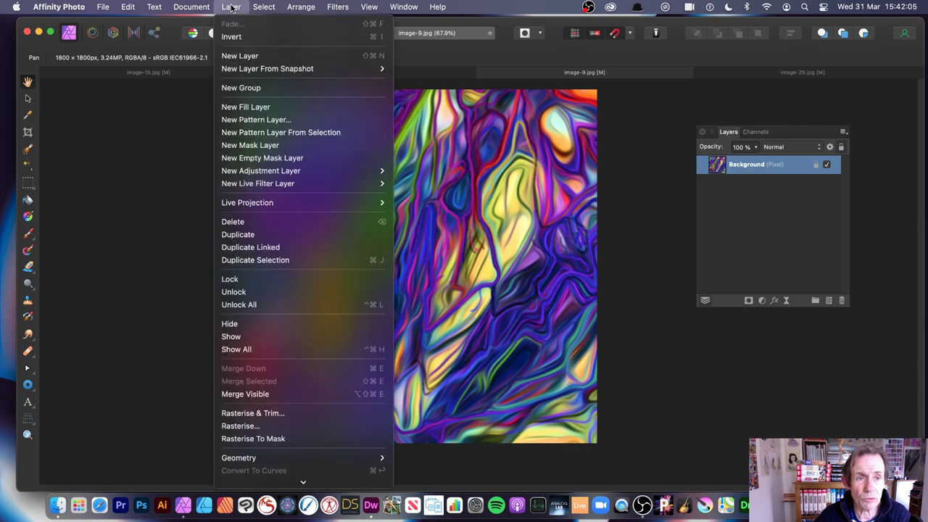
left_click(527, 240)
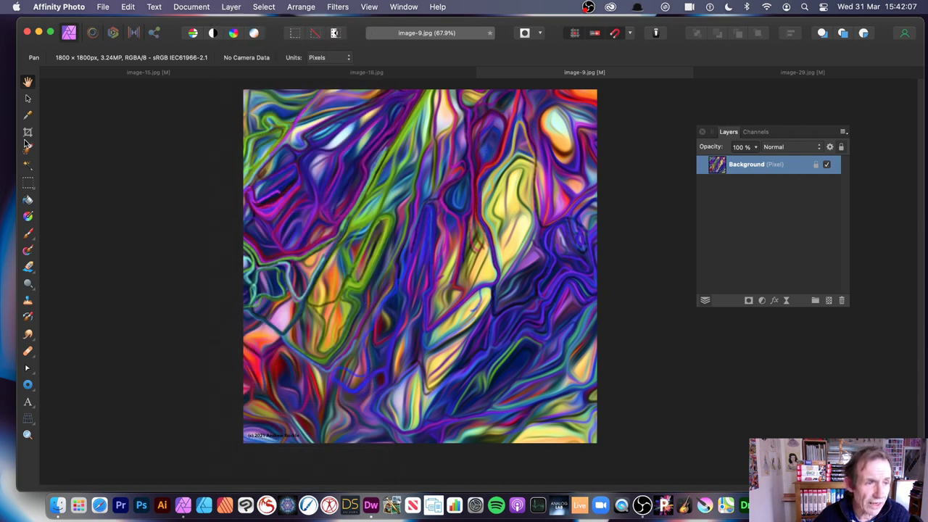
left_click(29, 182)
left_click_drag(333, 161, 549, 273)
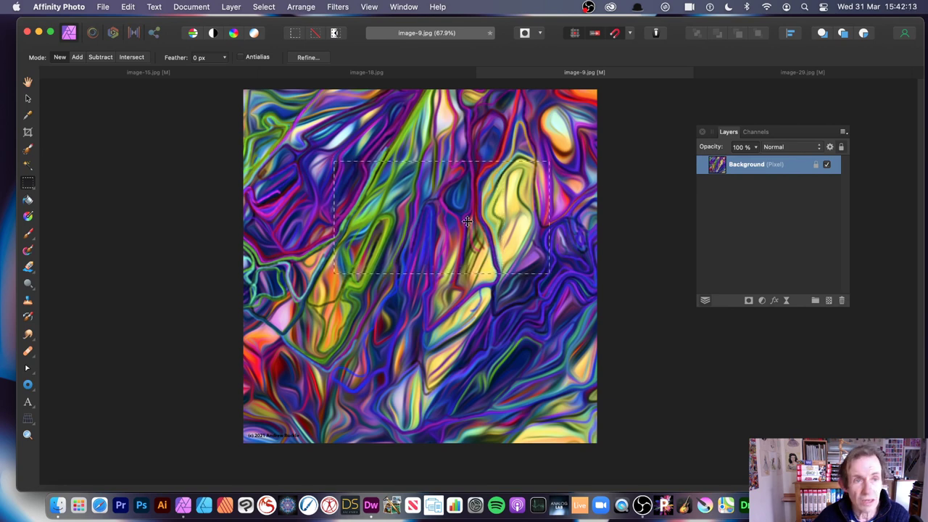
left_click(231, 6)
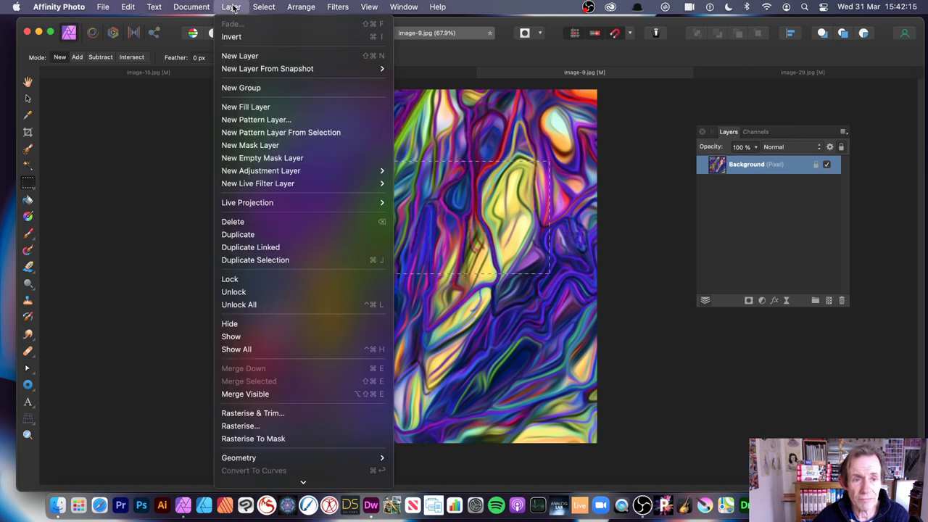
left_click(255, 133)
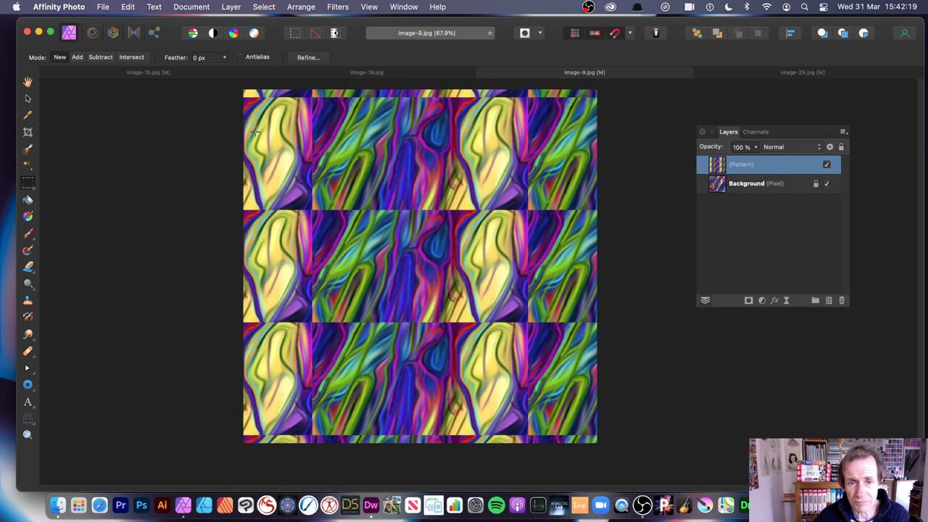
Tick Mirror for the pattern and, after trying Nearest Neighbour options, keep Bilinear interpolation.
left_click(28, 100)
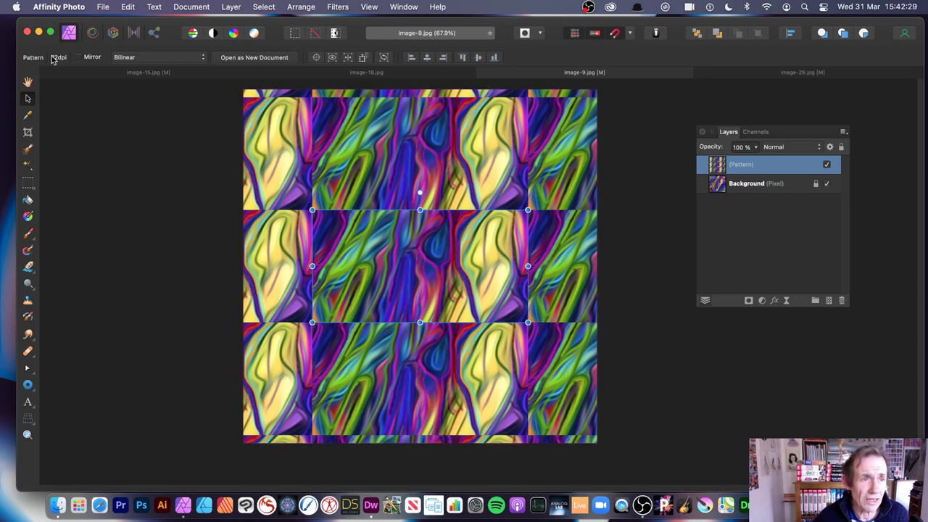
left_click(79, 57)
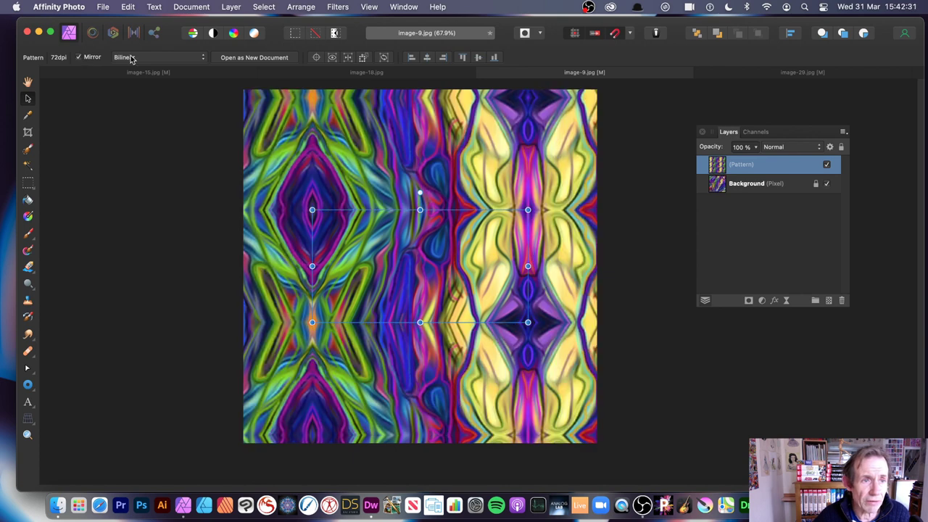
left_click(134, 58)
left_click(143, 70)
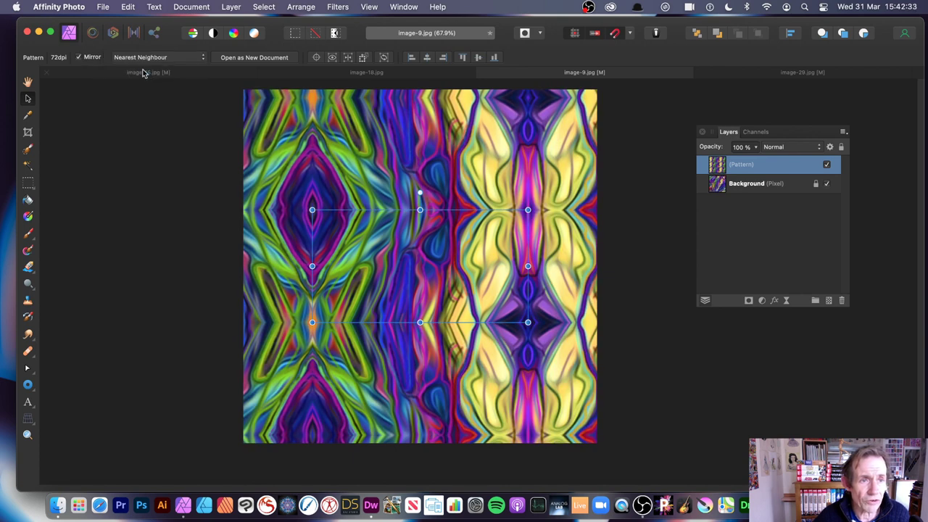
left_click(147, 58)
left_click(151, 71)
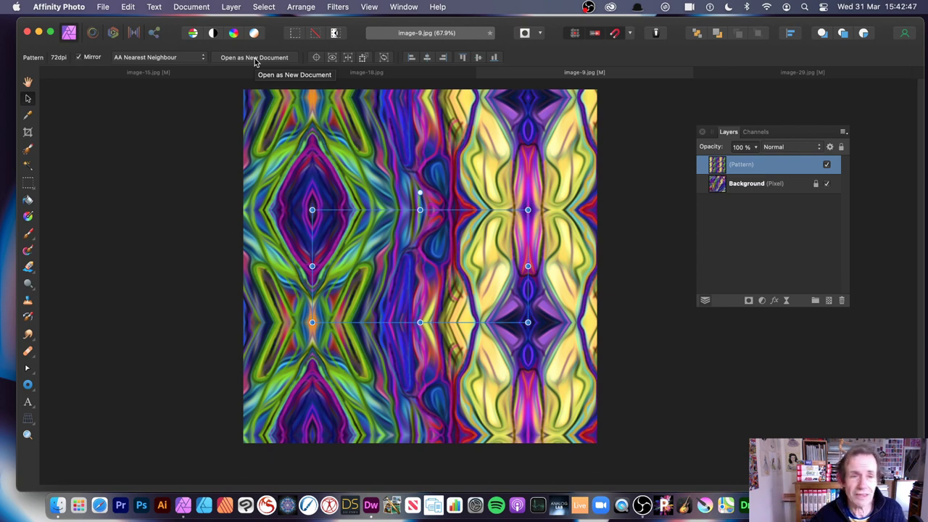
left_click(160, 57)
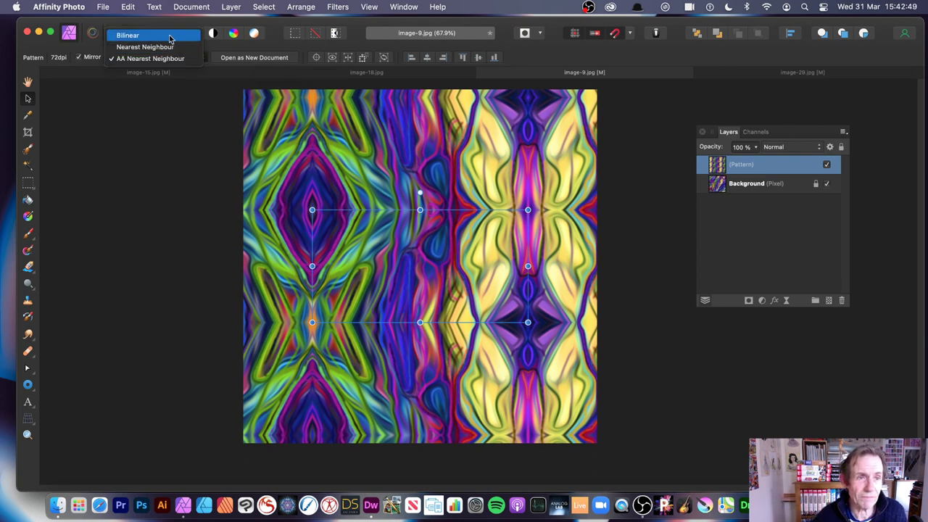
left_click(171, 35)
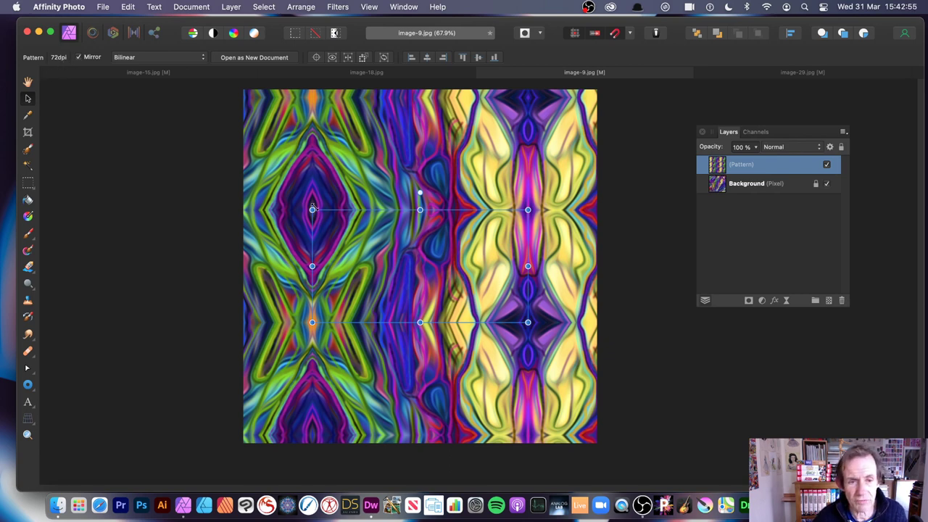
Shift the pattern origin, rotate the tiles about 45° and enlarge them.
left_click_drag(312, 208, 340, 217)
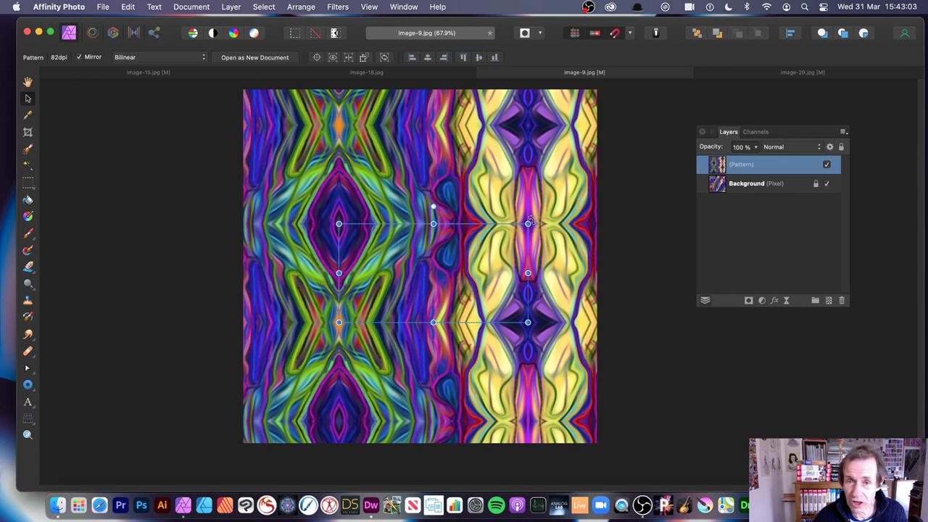
left_click_drag(532, 225, 539, 288)
left_click_drag(390, 178, 401, 201)
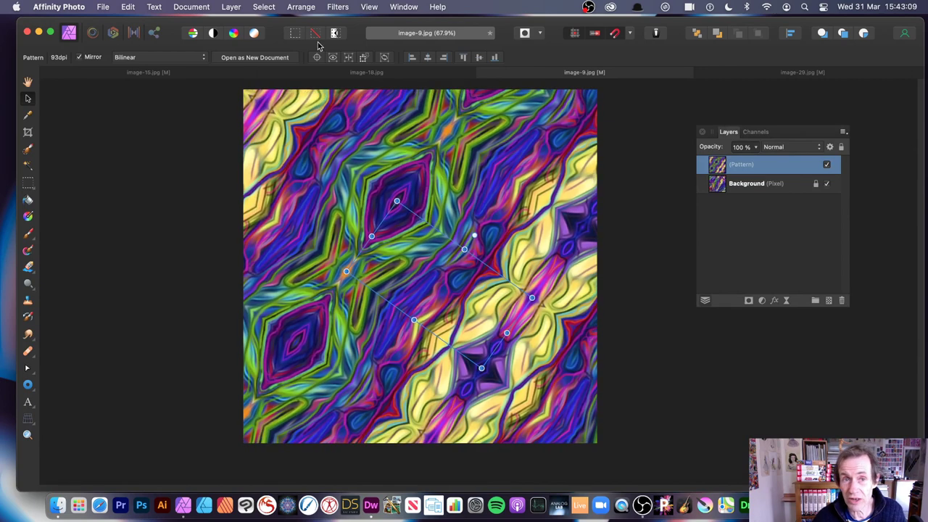
left_click(335, 8)
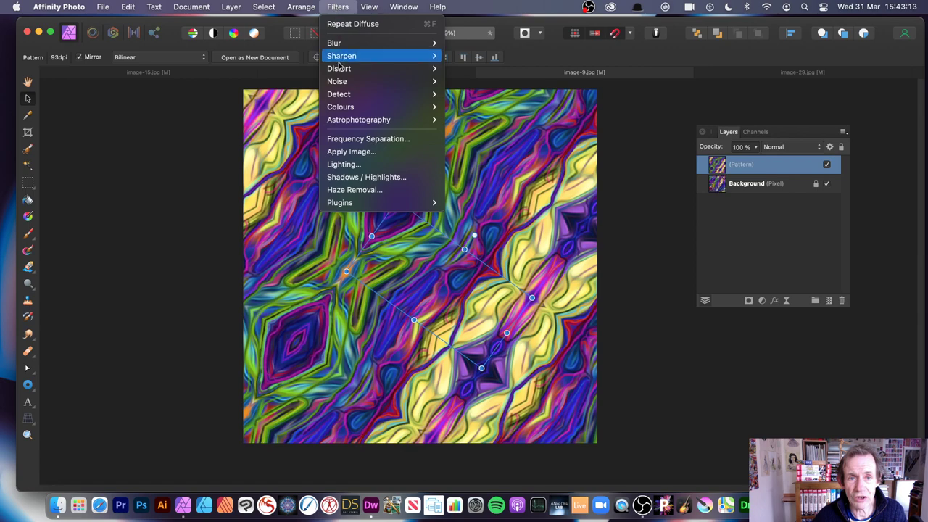
mouse_move(391, 82)
left_click(481, 109)
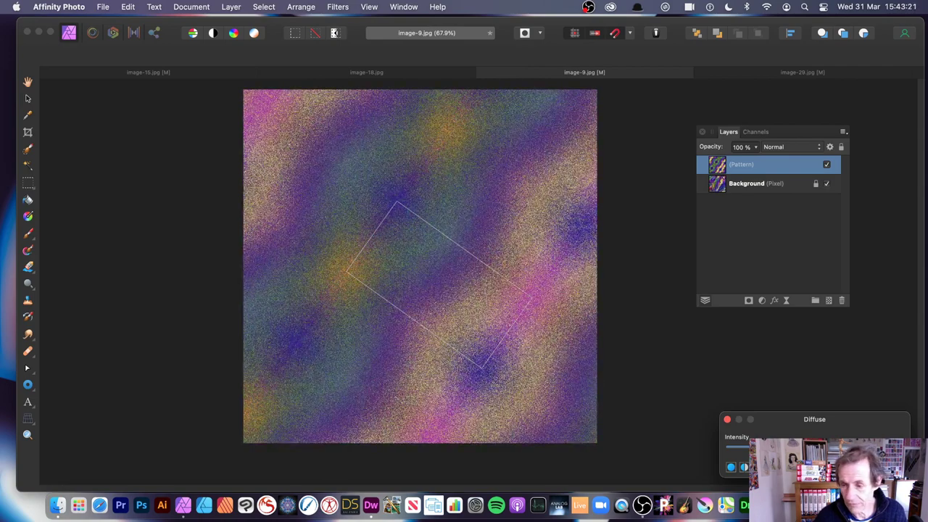
key("Return")
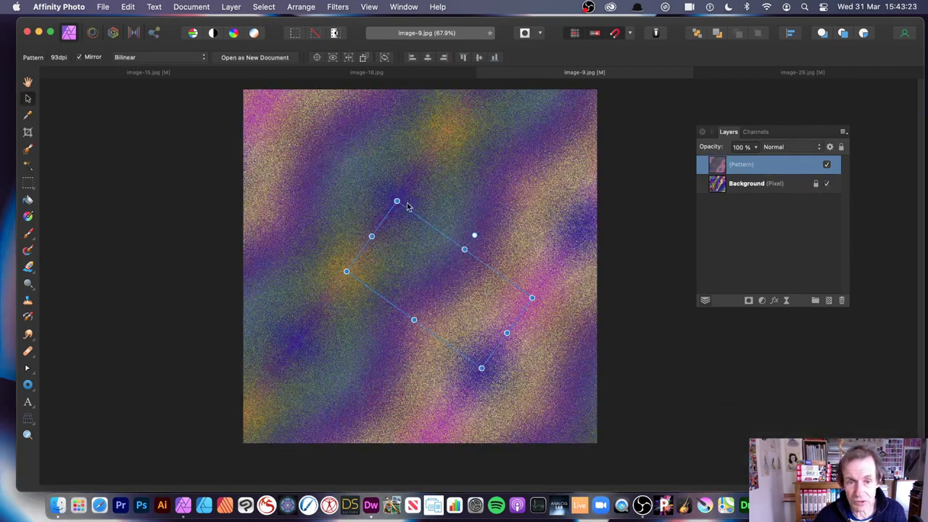
left_click_drag(396, 200, 576, 282)
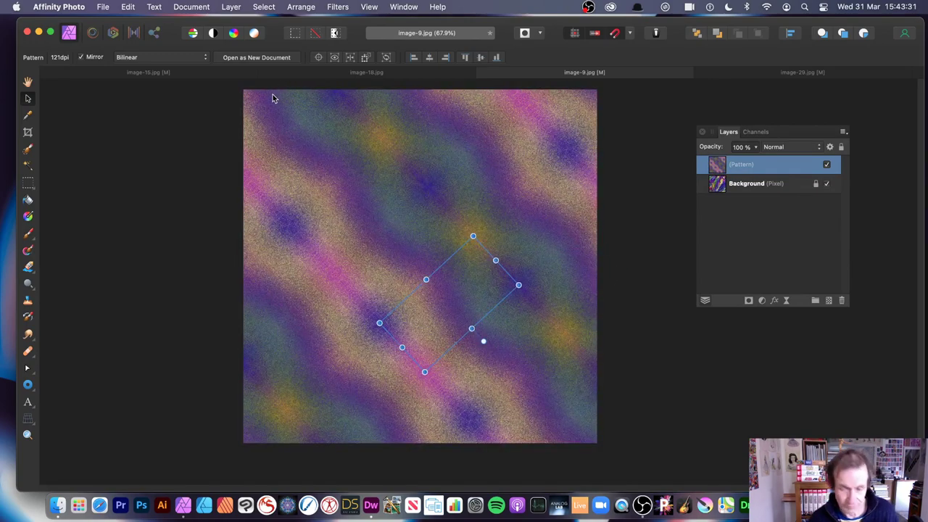
key("super+z")
key("super+z")
key("super+z")
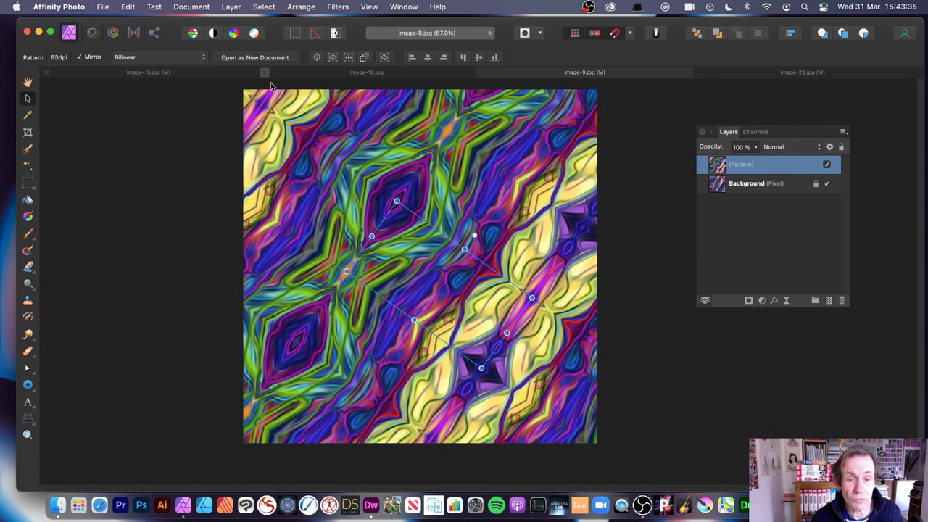
Rasterise the pattern layer and reapply the Diffuse filter to it.
left_click(226, 7)
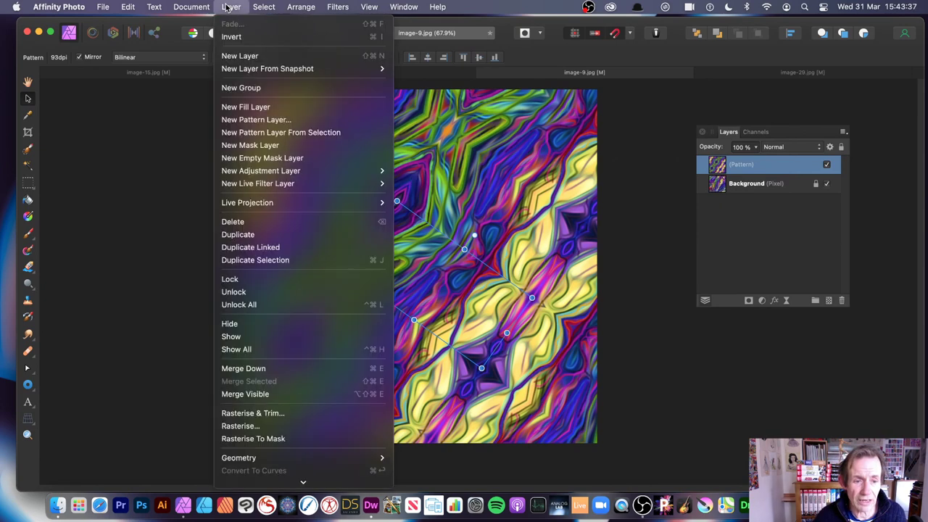
left_click(438, 367)
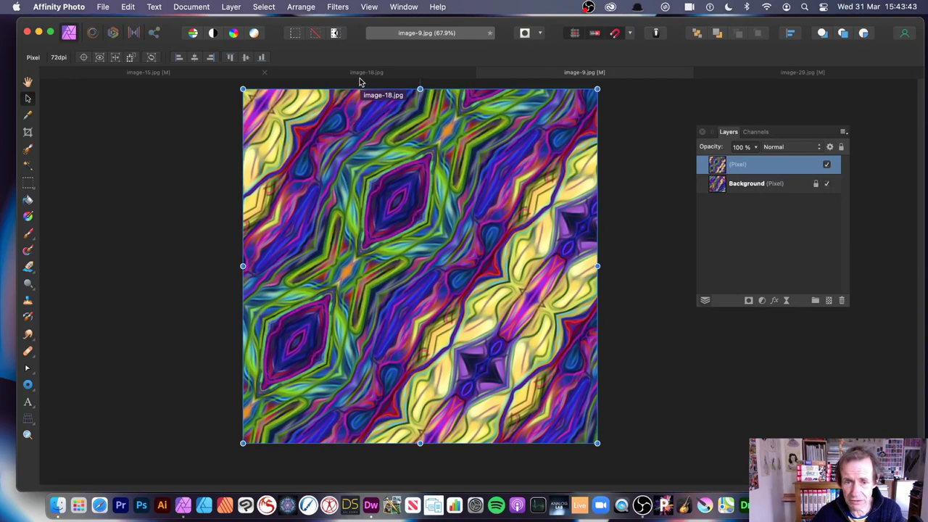
left_click(338, 6)
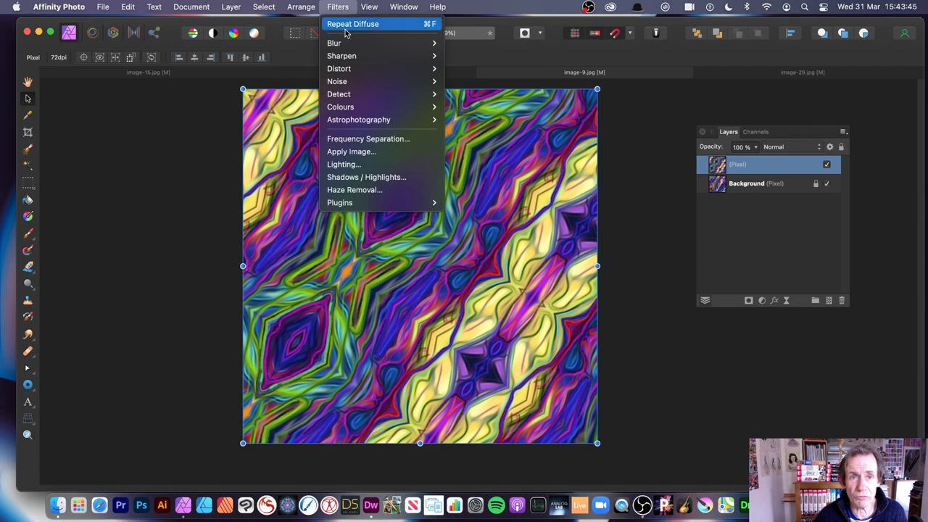
left_click(346, 28)
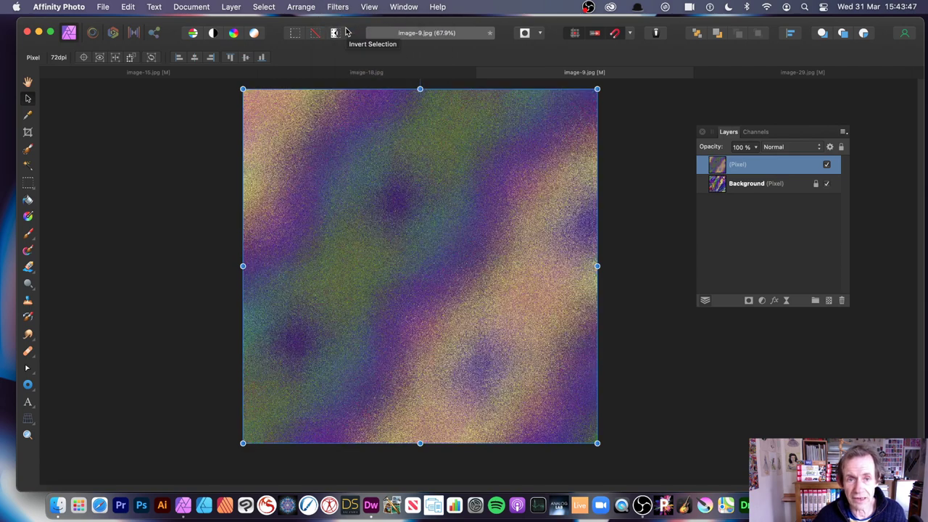
Fade the Diffuse to 3% with Linear Light blend mode and apply it.
left_click(232, 6)
left_click(250, 24)
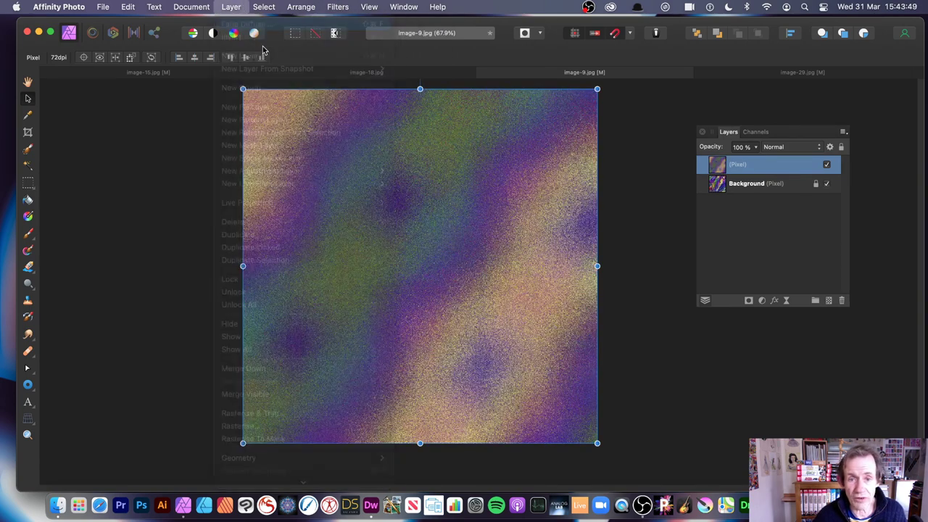
left_click(737, 451)
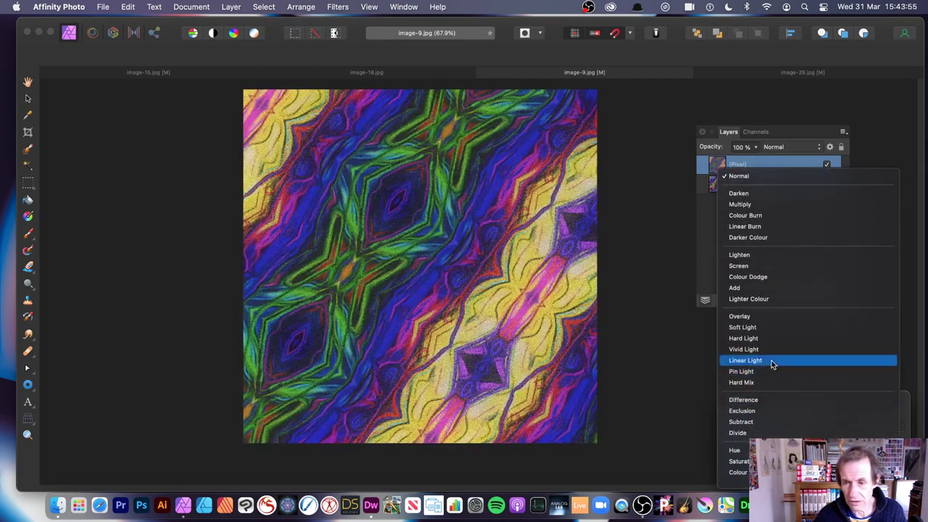
left_click(772, 360)
left_click_drag(758, 427, 731, 425)
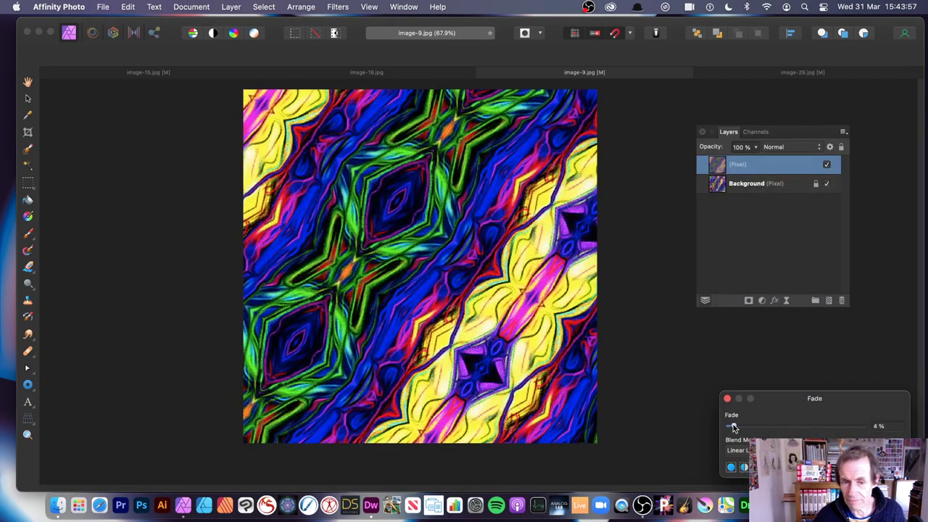
left_click_drag(803, 401, 641, 280)
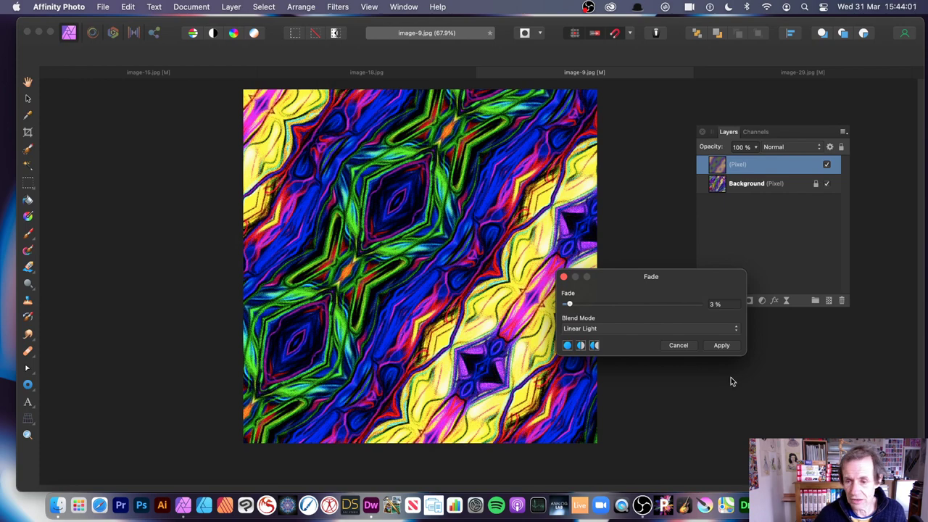
left_click(722, 345)
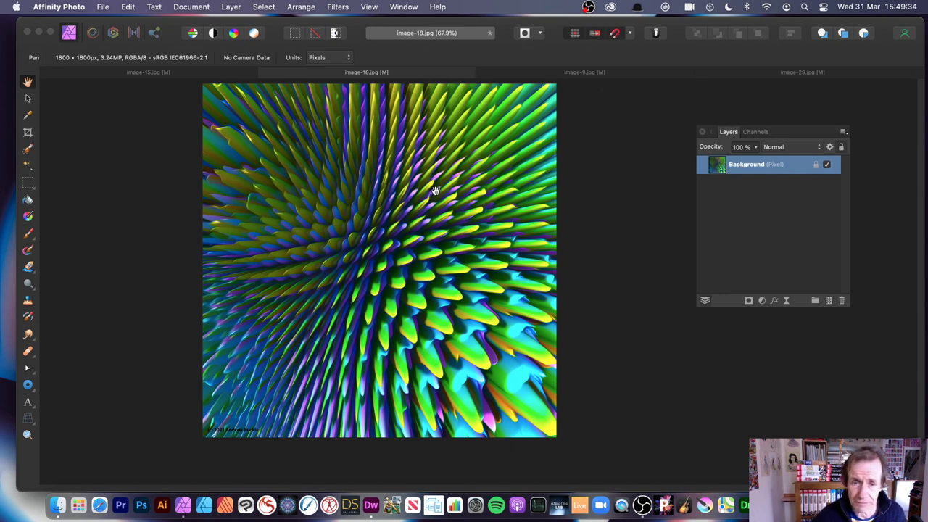
Add a Live Diffuse filter layer and raise its intensity to about 40%.
left_click(232, 7)
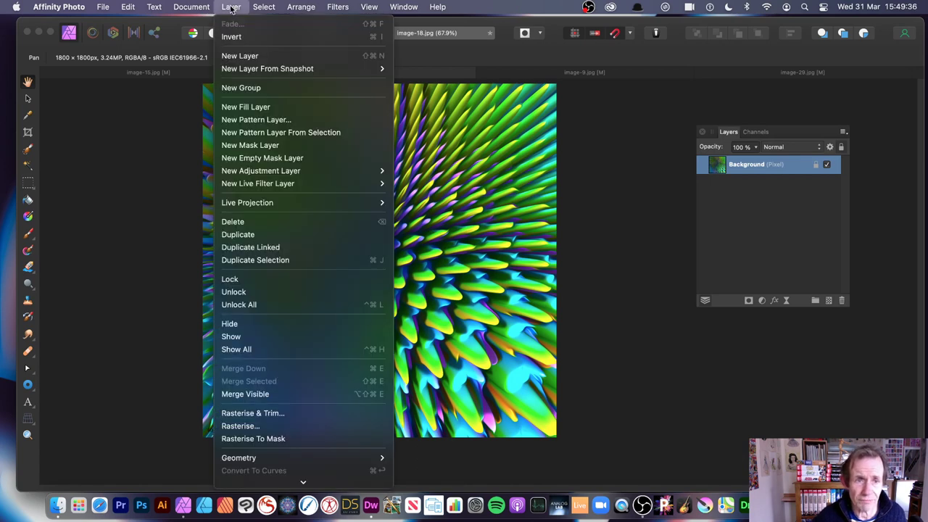
mouse_move(240, 187)
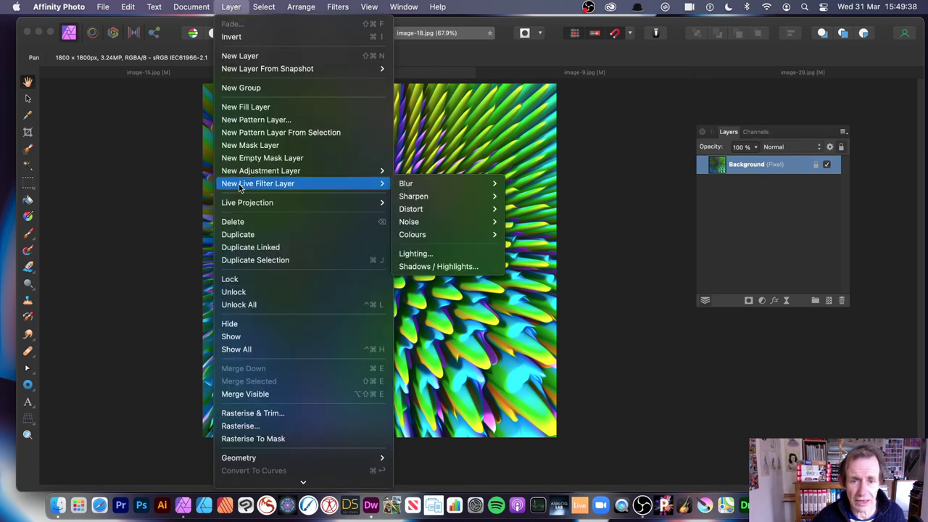
mouse_move(409, 222)
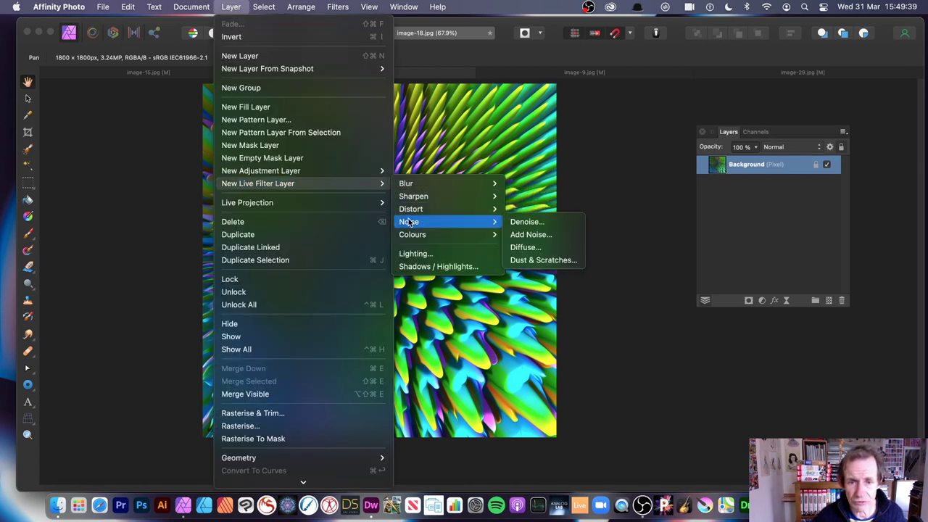
left_click(529, 249)
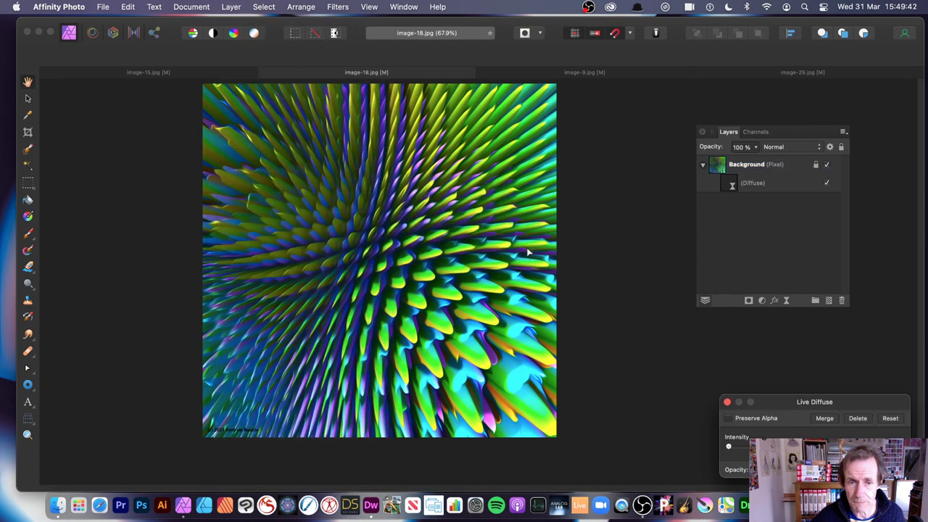
left_click_drag(818, 404, 389, 238)
left_click_drag(317, 283, 349, 287)
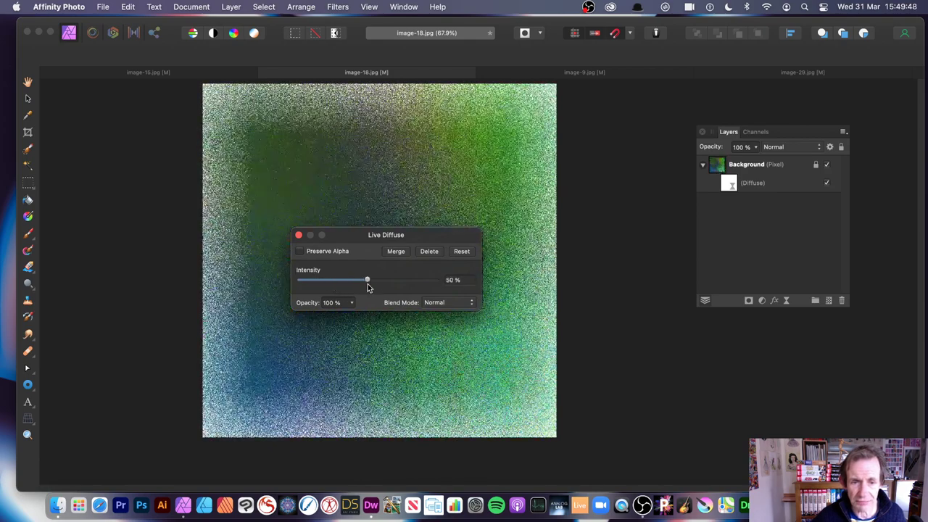
After trying Difference, set the blend mode to Colour Dodge and intensity to 84%.
left_click(441, 301)
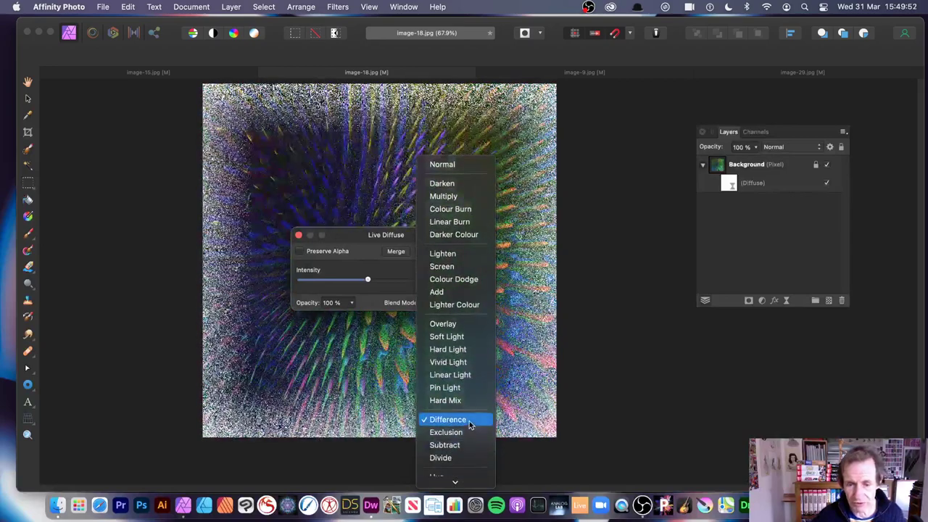
left_click(470, 421)
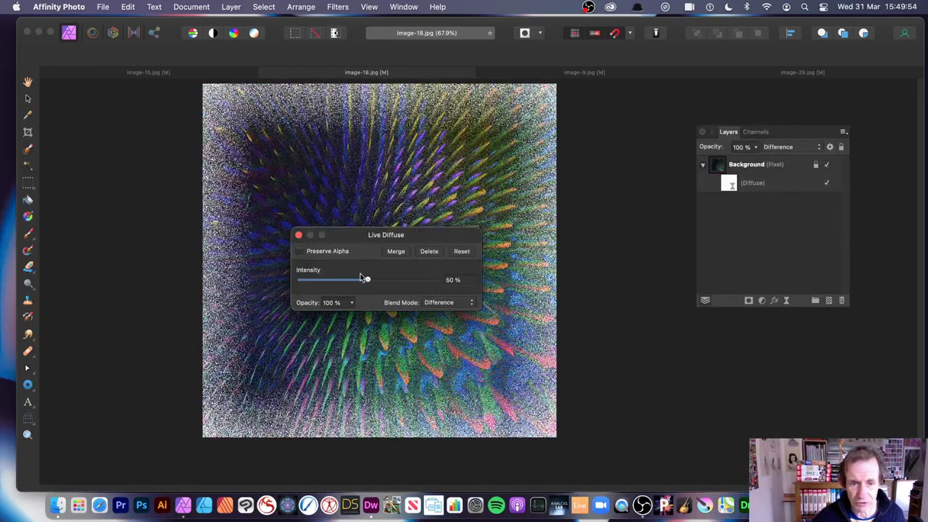
left_click_drag(323, 280, 377, 293)
left_click(446, 302)
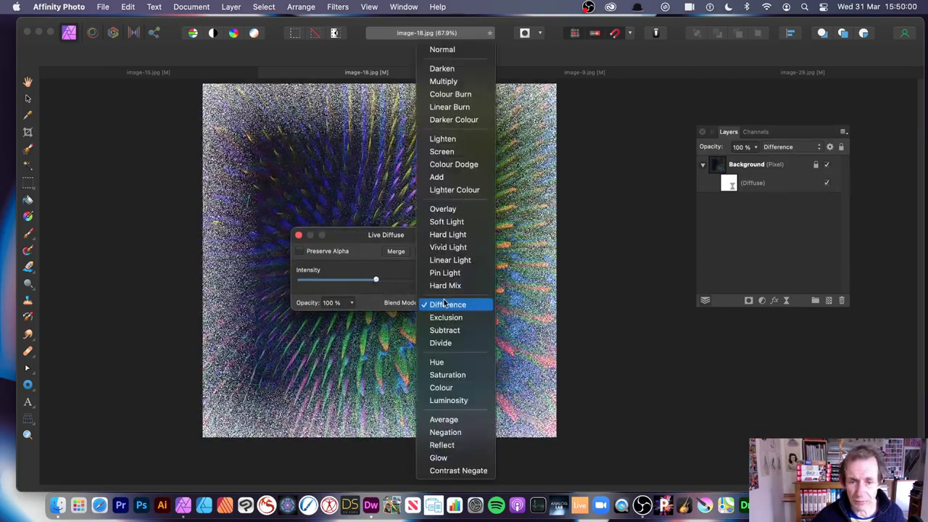
left_click(453, 166)
mouse_move(375, 280)
left_mouse_down()
mouse_move(430, 281)
mouse_move(414, 282)
left_mouse_up()
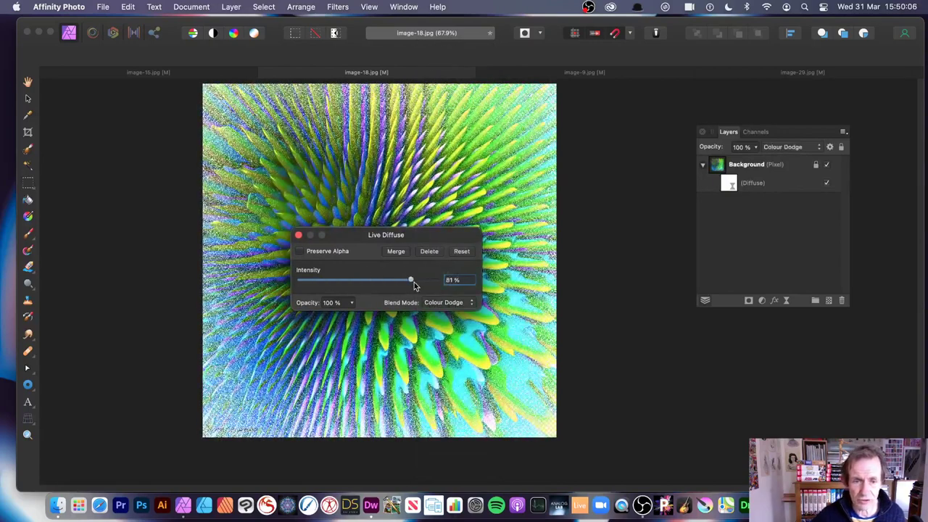
Compare Preserve Alpha on and off, leave it unticked and close the settings.
left_click(302, 253)
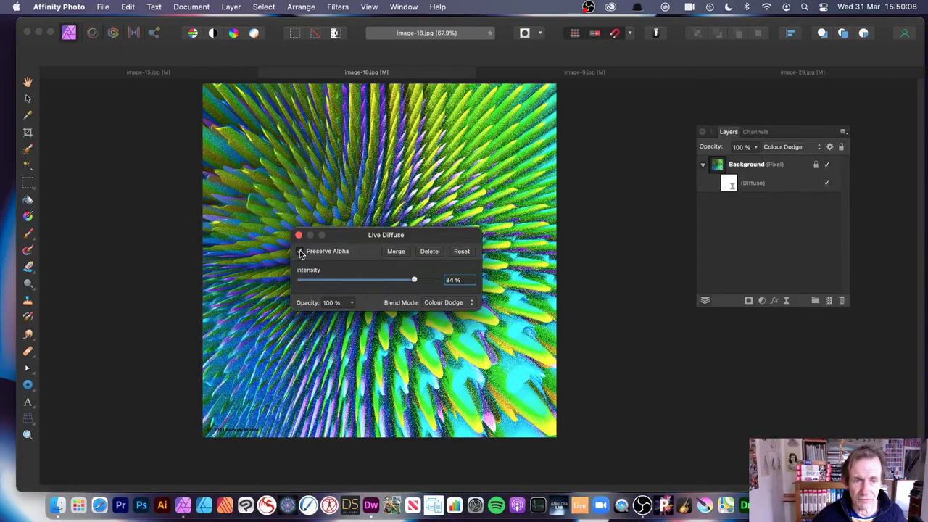
left_click(302, 253)
left_click(301, 253)
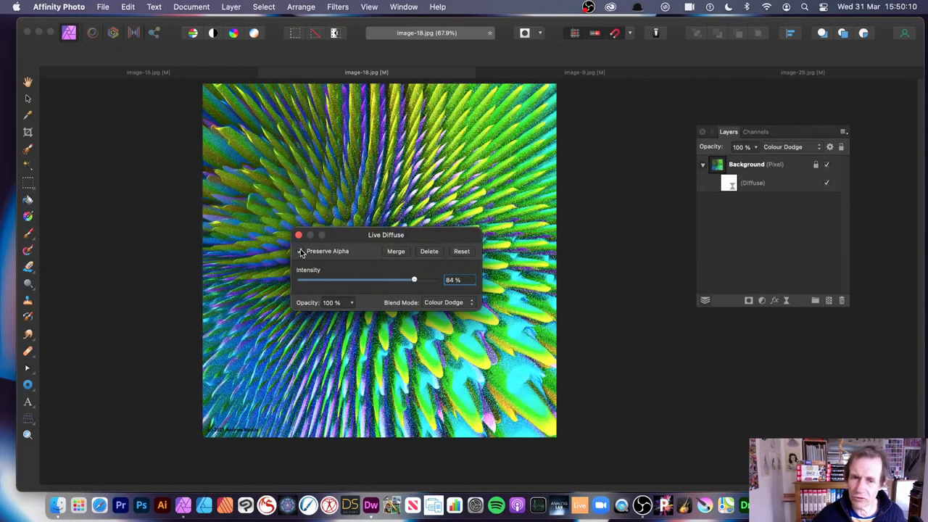
left_click(301, 253)
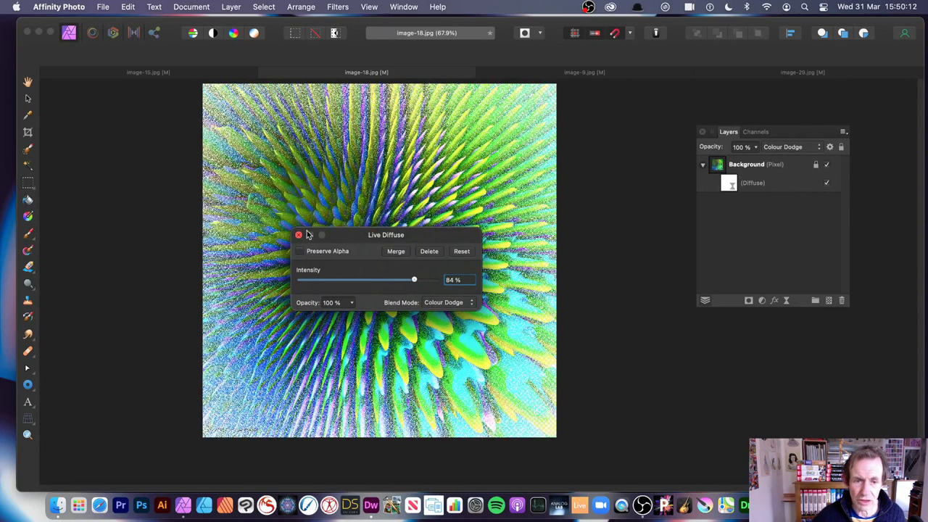
left_click(298, 236)
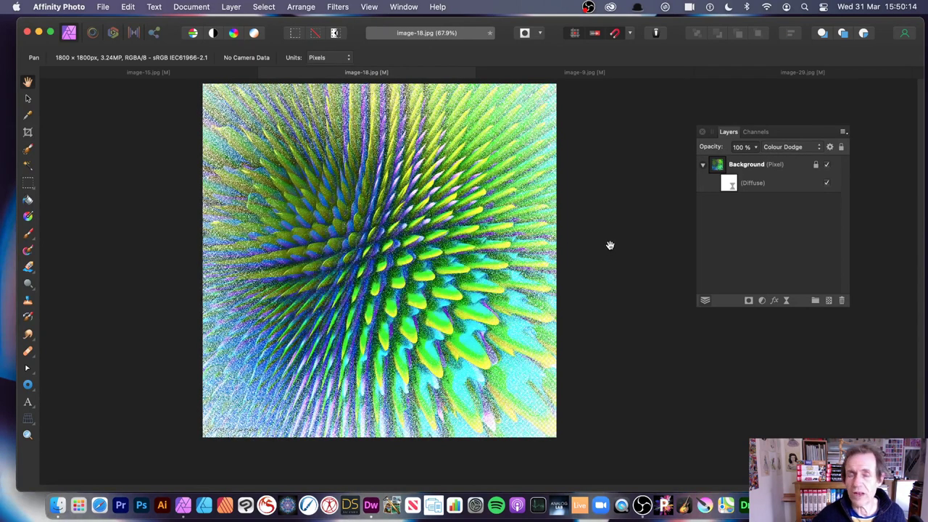
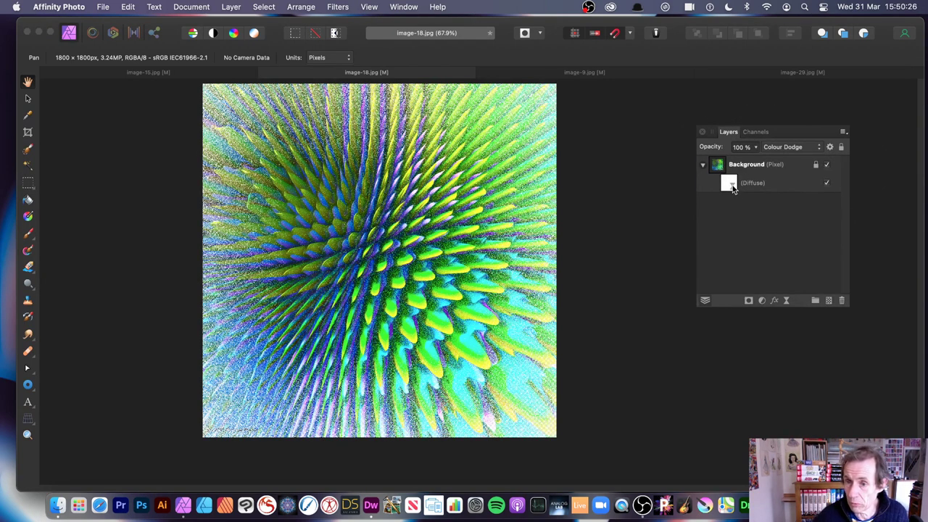
Move the Diffuse filter above Background and blend it in Colour Burn at 96% intensity.
left_click(733, 190)
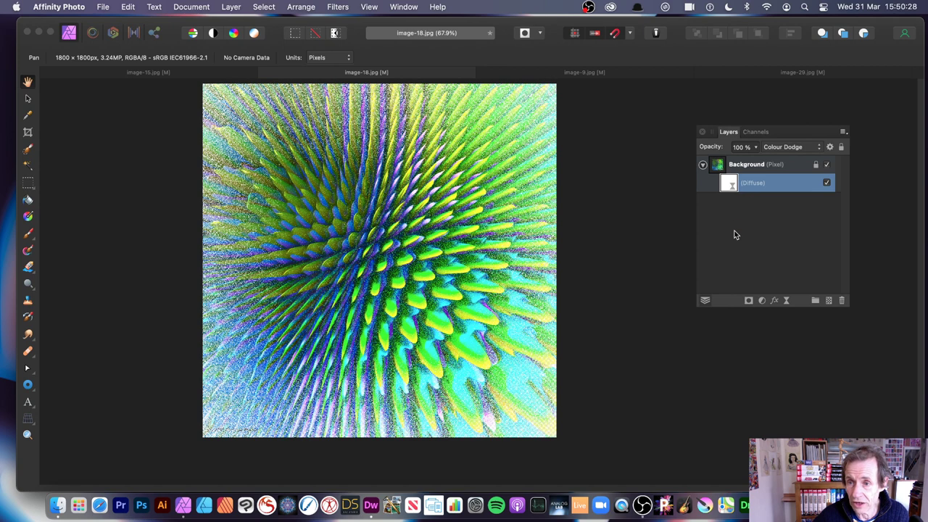
left_click_drag(731, 186, 724, 160)
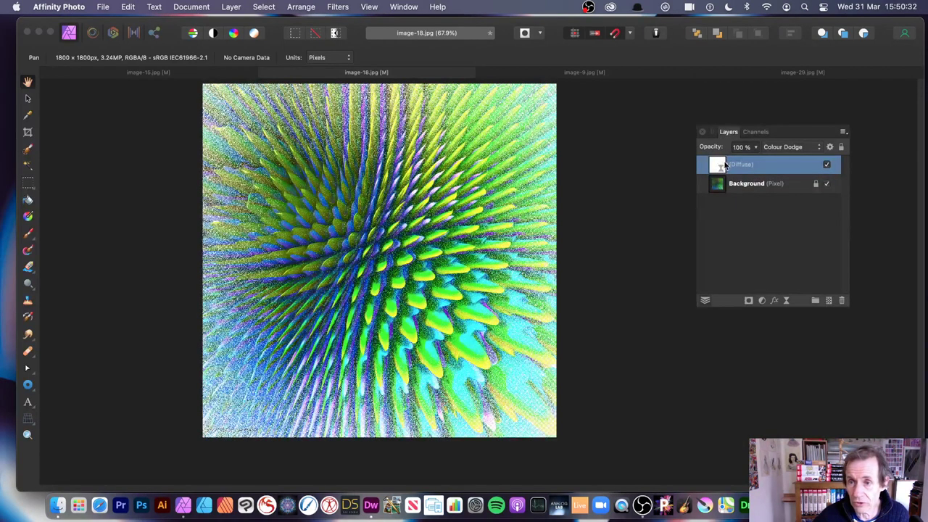
double_click(720, 167)
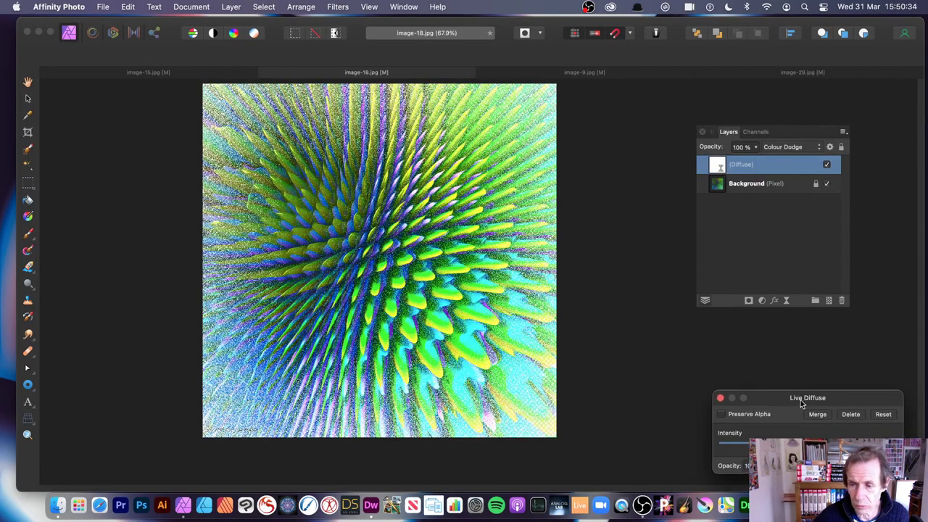
left_click_drag(804, 402, 438, 226)
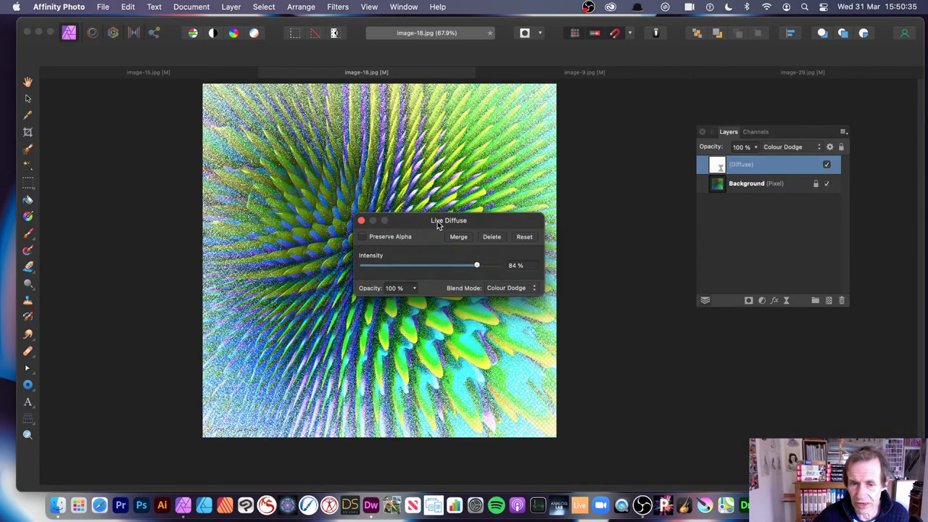
left_click(504, 290)
left_click(512, 220)
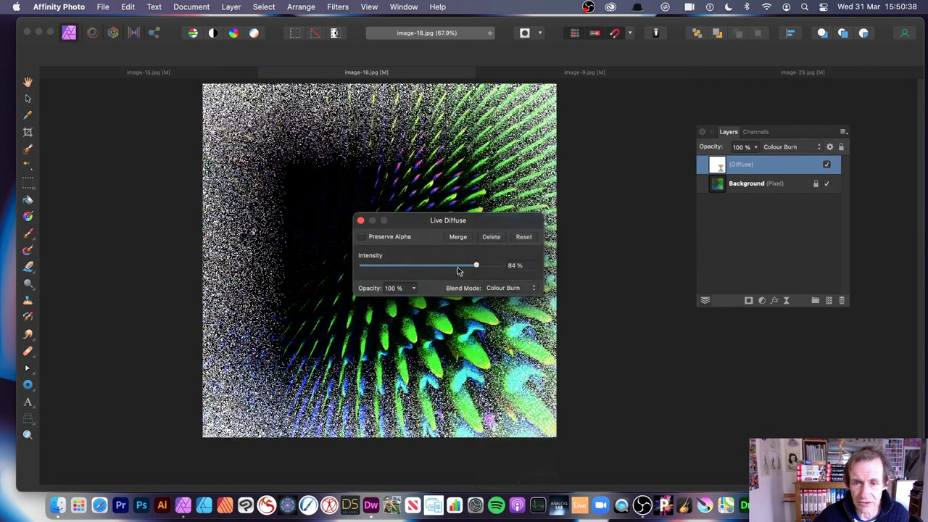
mouse_move(476, 266)
left_mouse_down()
mouse_move(394, 266)
mouse_move(492, 266)
left_mouse_up()
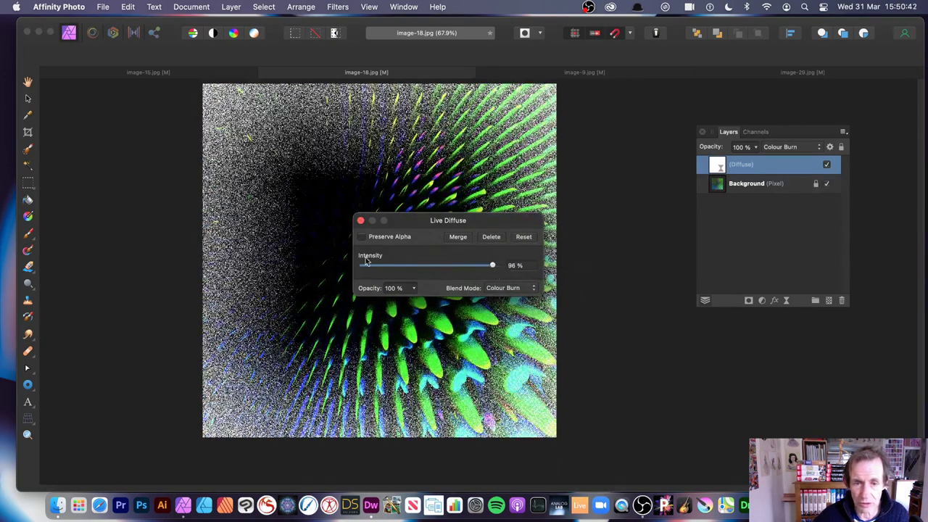
left_click(362, 237)
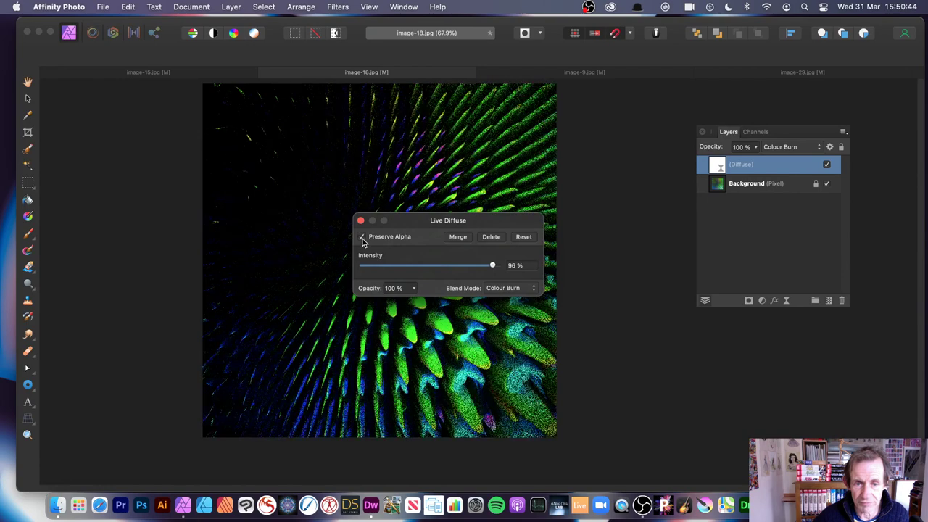
left_click(362, 238)
left_click_drag(438, 225, 577, 240)
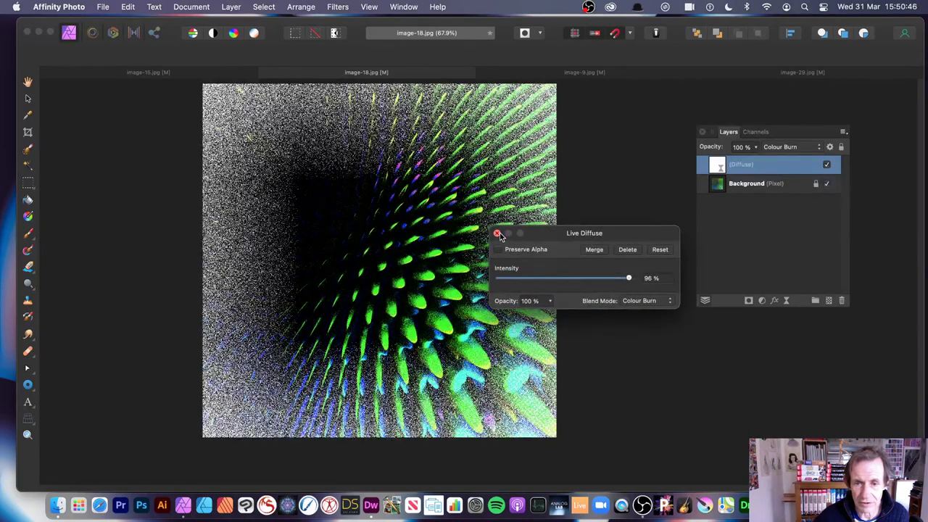
left_click(496, 238)
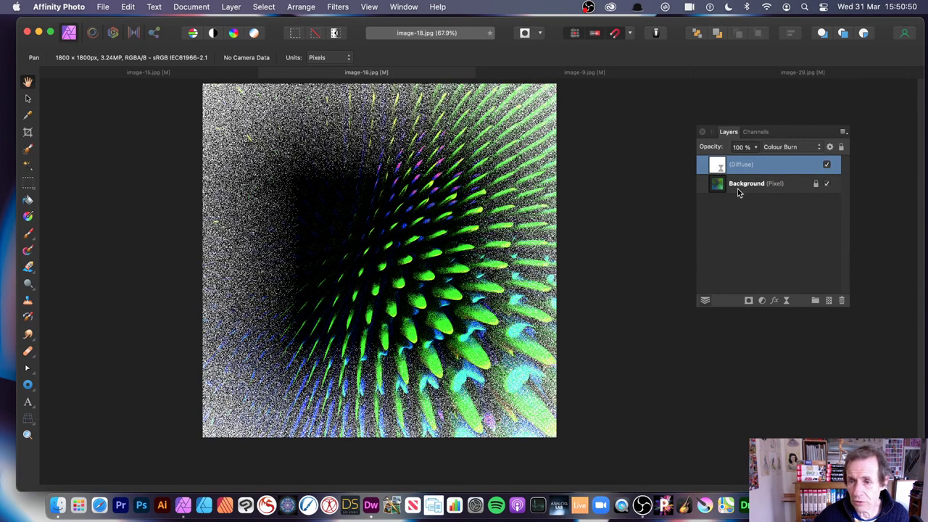
Duplicate the Background layer from the Layer menu.
left_click(737, 187)
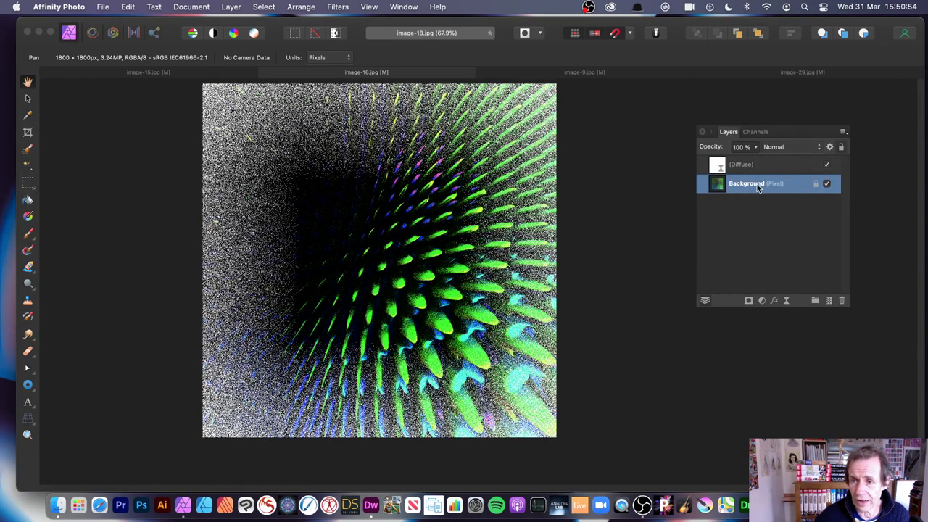
left_click(232, 6)
left_click(245, 232)
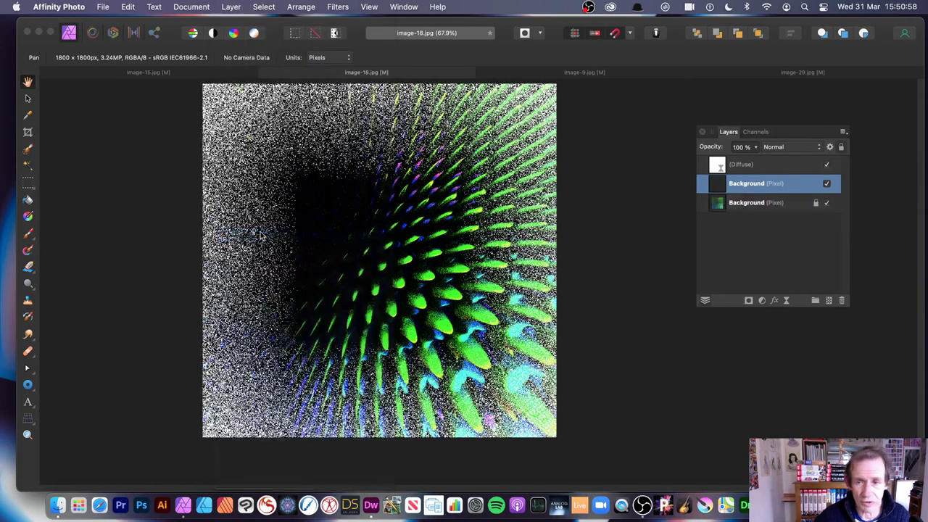
Hide the Diffuse layer and scale the Background copy down into a central square.
left_click(827, 165)
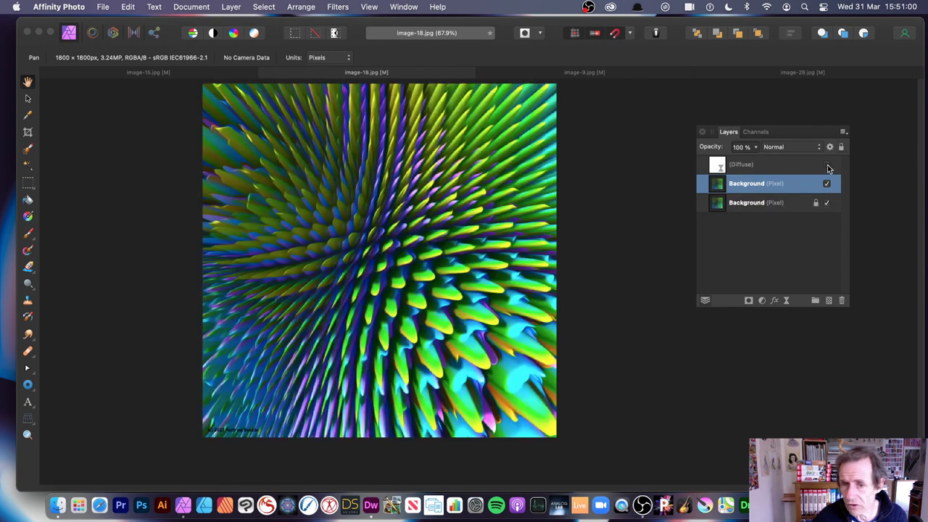
left_click(27, 97)
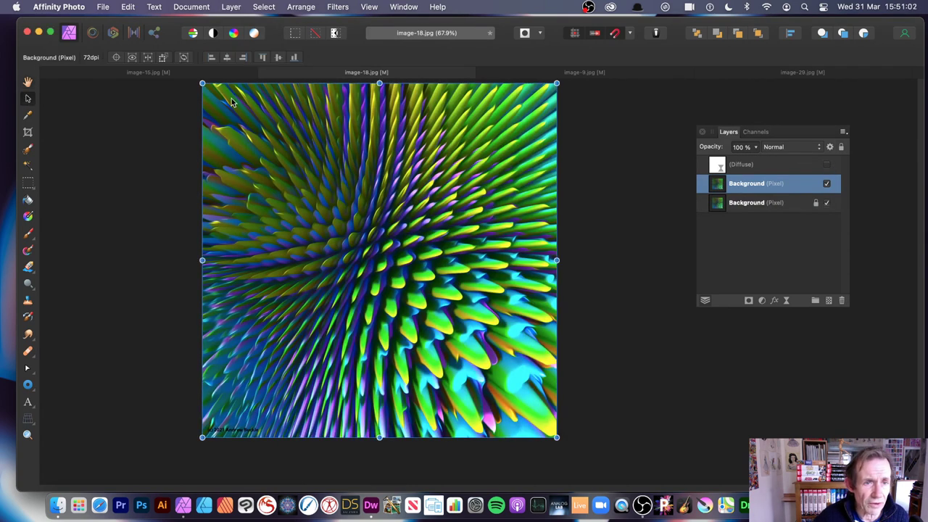
left_click_drag(202, 83, 341, 224)
left_click_drag(385, 264, 316, 204)
left_click_drag(273, 164, 284, 175)
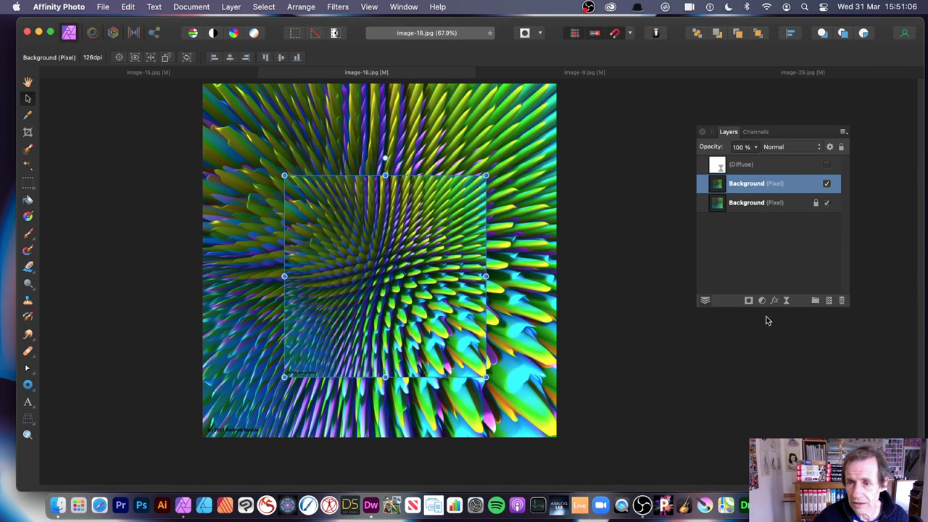
Show the Diffuse filter again and nest it inside the shrunken copy.
left_click(724, 167)
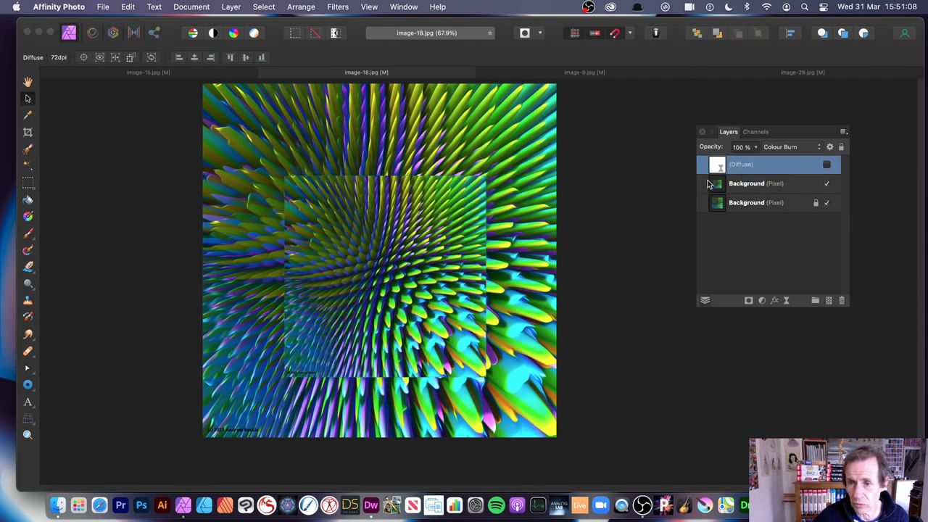
left_click(827, 166)
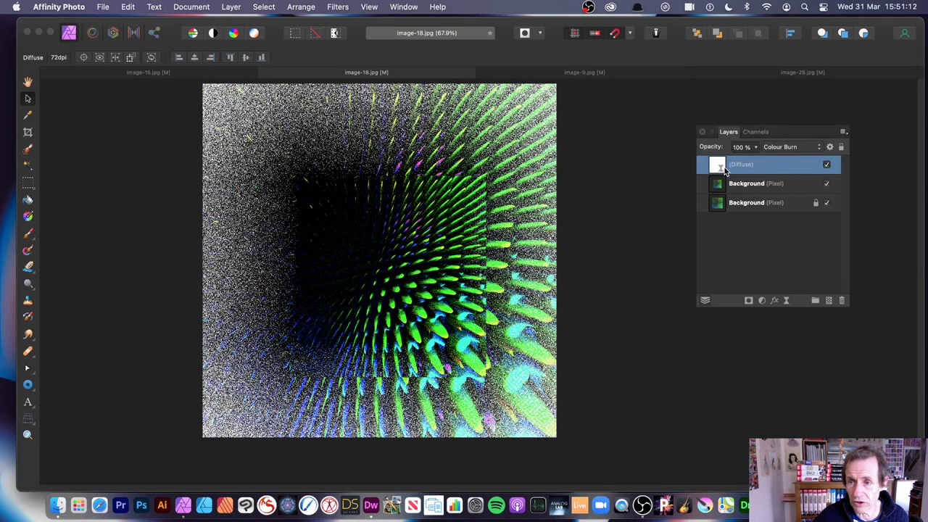
left_click_drag(720, 166, 719, 187)
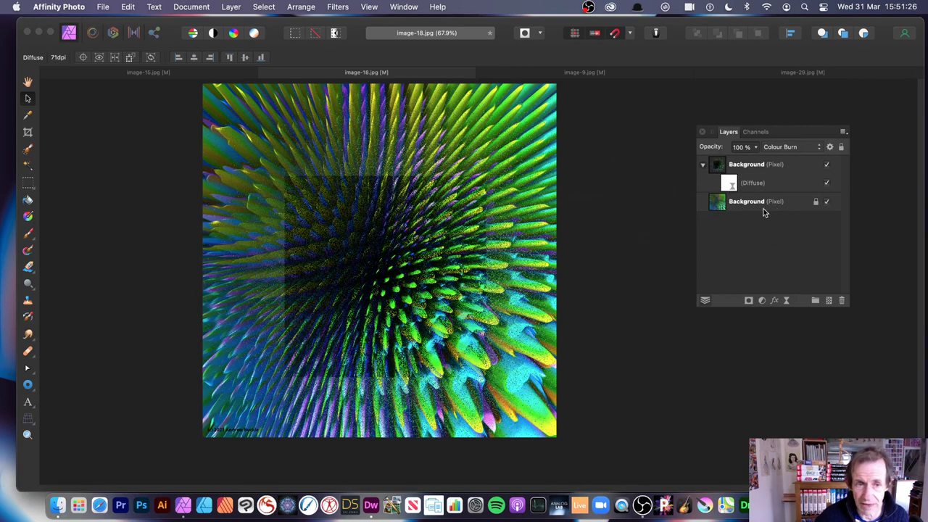
Reopen the nested Diffuse settings and turn on Preserve Alpha at 74% intensity.
left_click(730, 185)
double_click(729, 183)
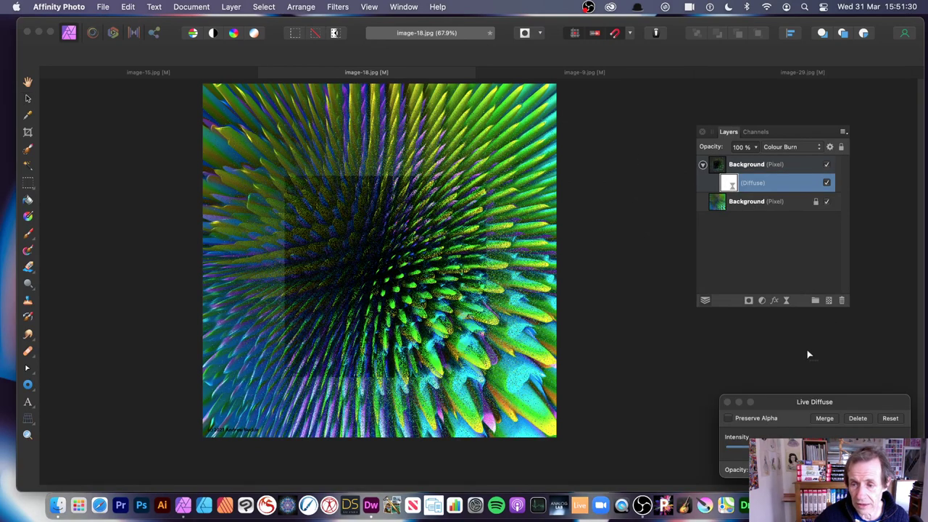
left_click_drag(828, 402, 533, 206)
left_click(433, 223)
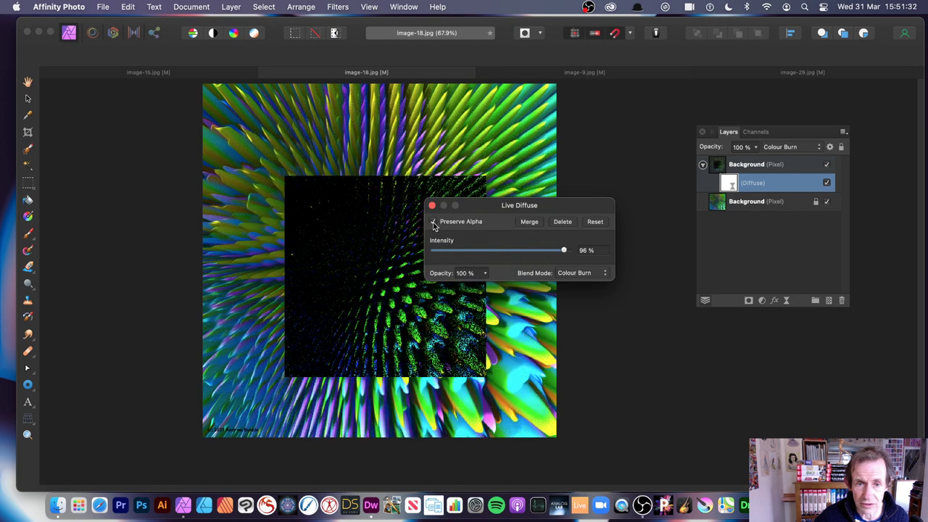
left_click_drag(472, 211, 558, 200)
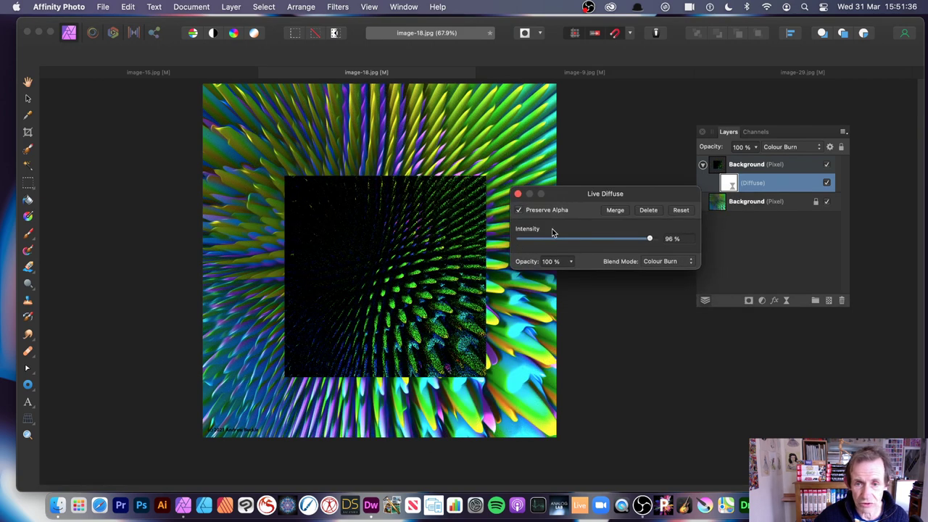
mouse_move(609, 238)
left_mouse_down()
mouse_move(517, 240)
mouse_move(620, 238)
left_mouse_up()
Switch the Diffuse blend to Normal, keep Preserve Alpha, and lower intensity to 60%.
left_click(661, 262)
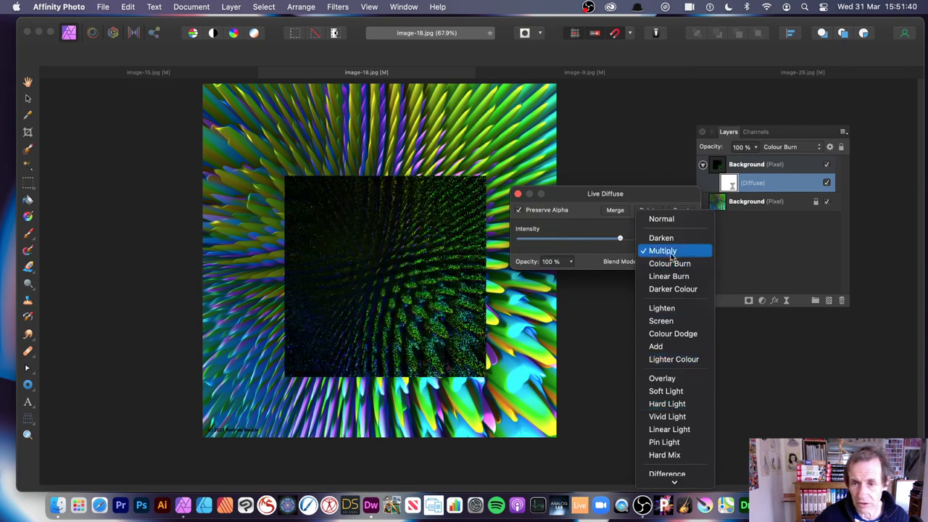
left_click(674, 218)
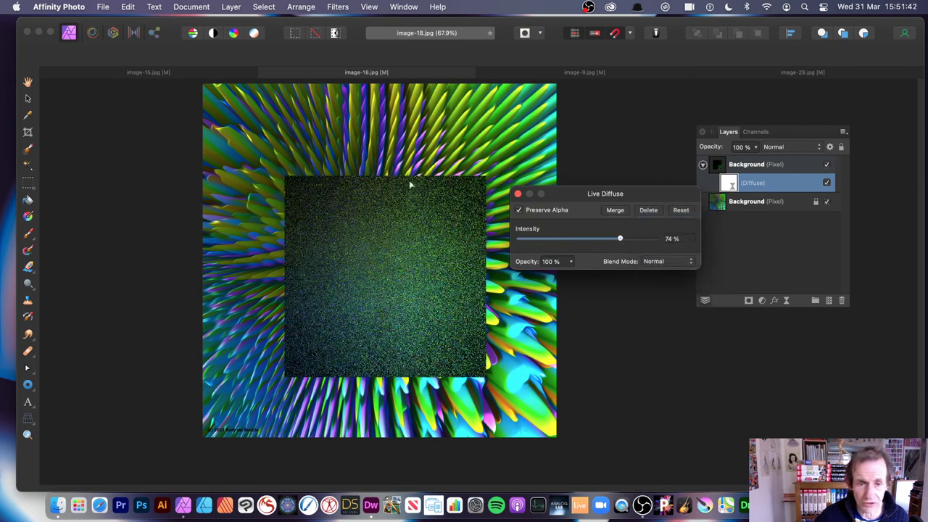
left_click(519, 210)
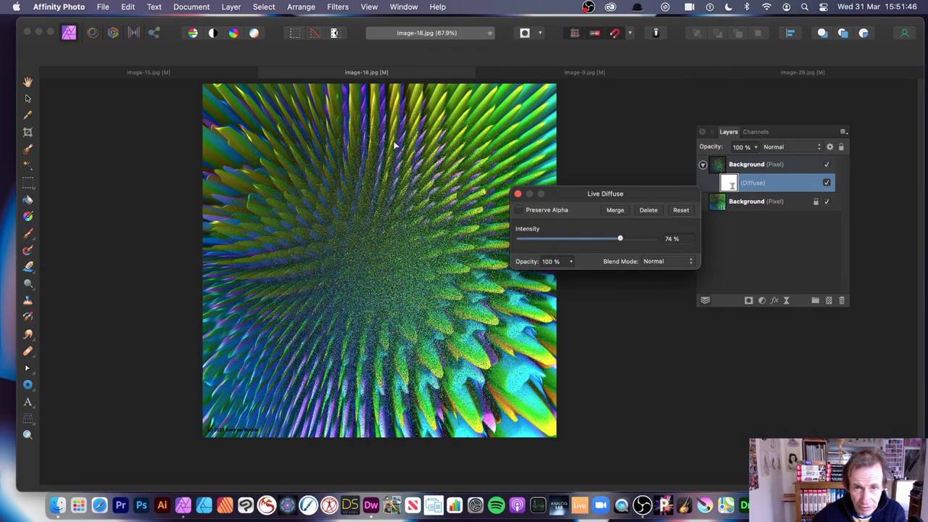
left_click(519, 210)
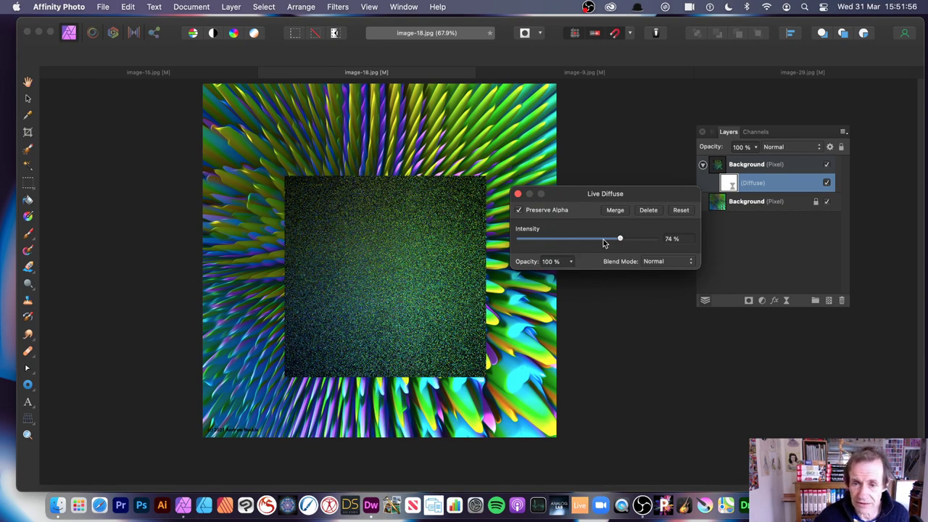
mouse_move(605, 243)
left_mouse_down()
mouse_move(586, 240)
mouse_move(600, 240)
left_mouse_up()
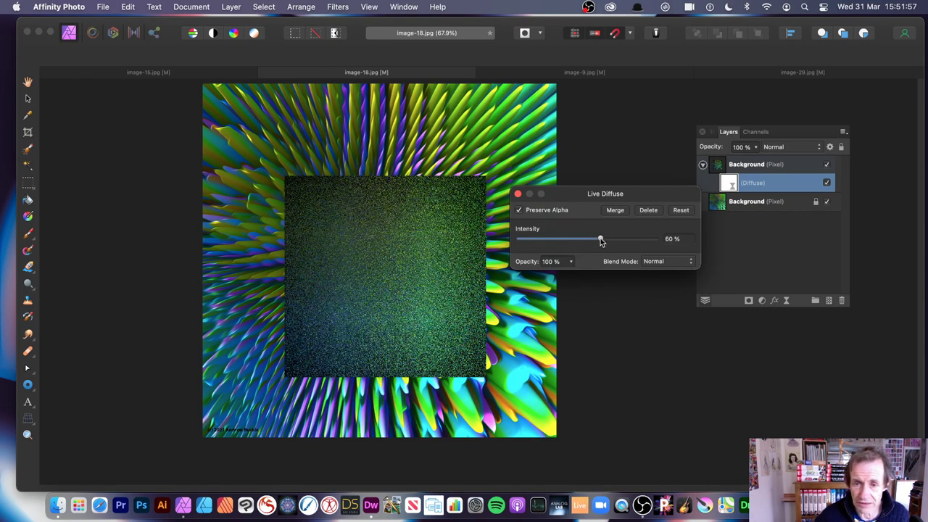
left_click(518, 194)
left_click(741, 164)
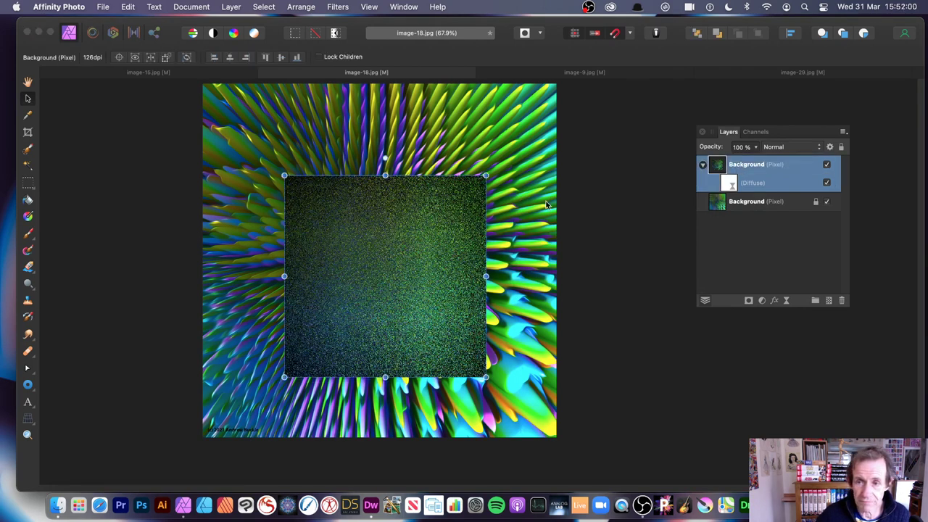
Collapse the noise layer, then duplicate the square and shrink the copy up and left.
left_click(702, 166)
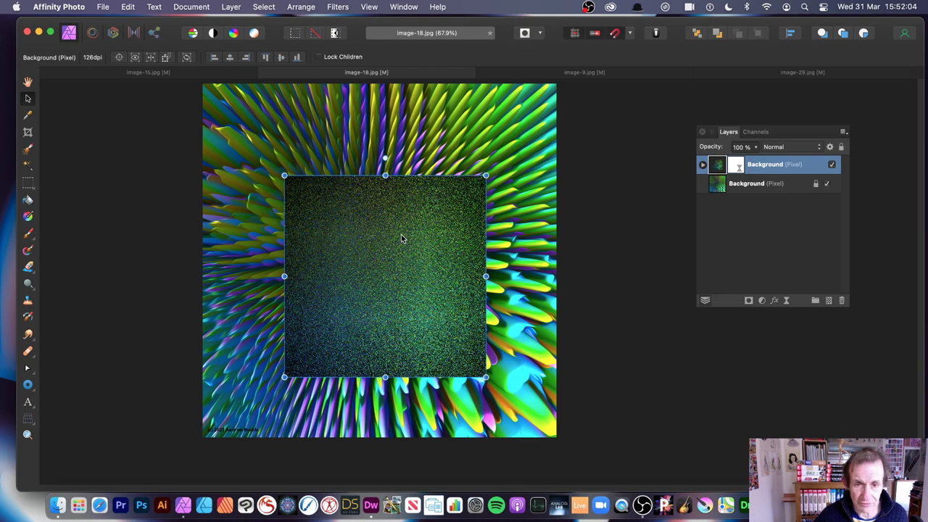
left_click_drag(403, 239, 530, 178)
left_click_drag(391, 80, 449, 138)
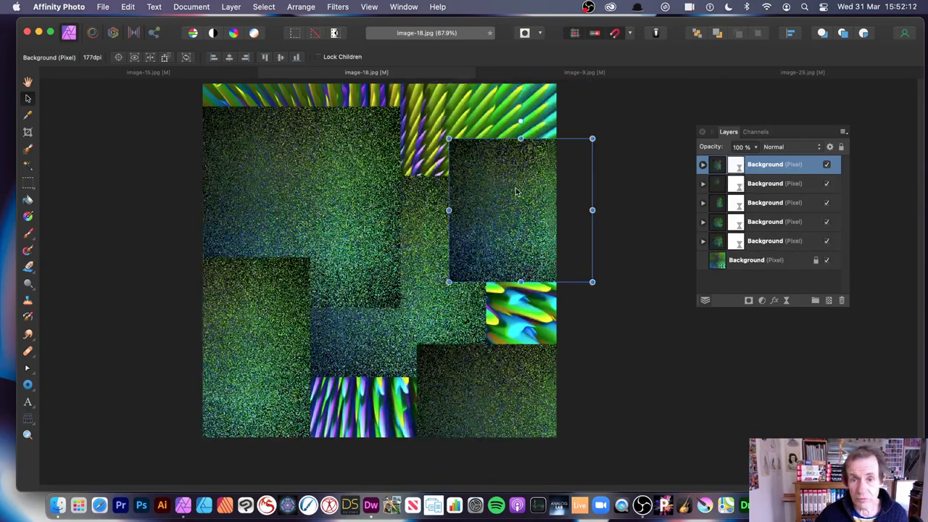
left_click_drag(516, 192, 447, 179)
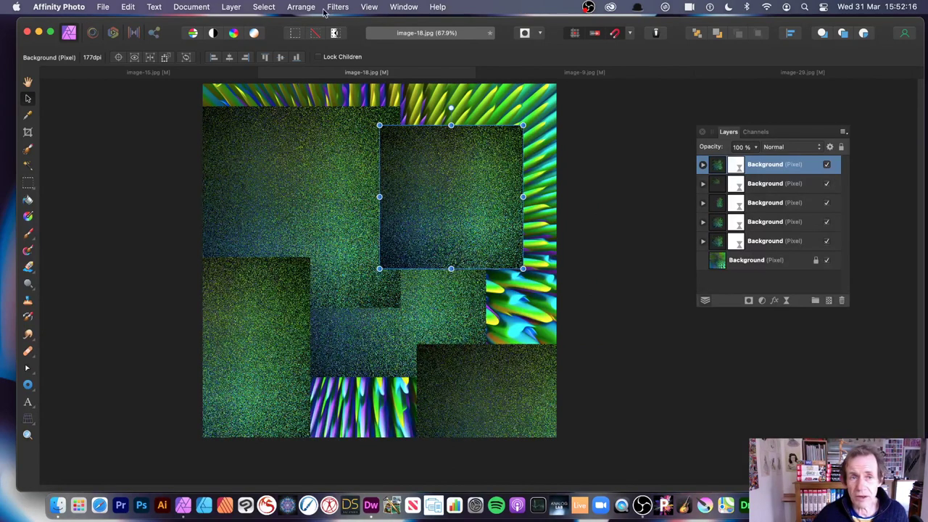
Warp the top noise square into curves with the Deform filter, then open its Diffuse settings.
left_click(336, 7)
mouse_move(346, 52)
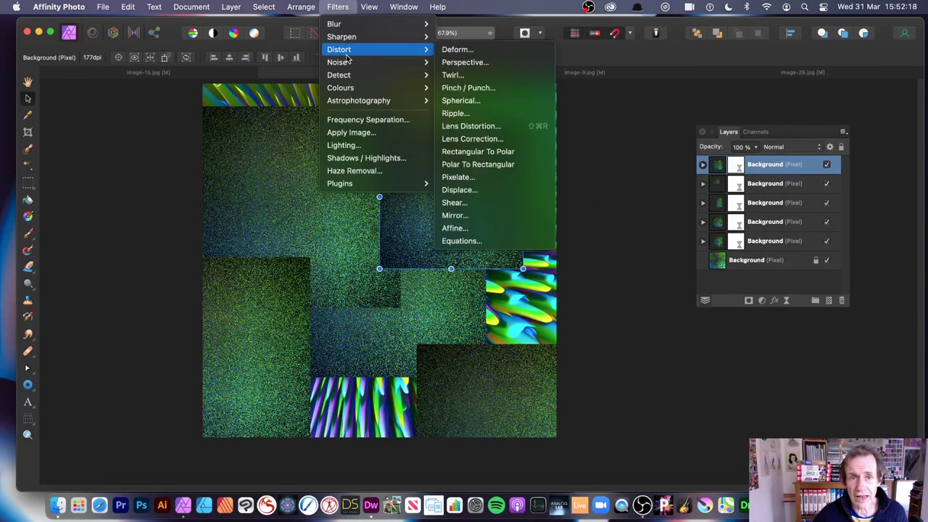
left_click(461, 50)
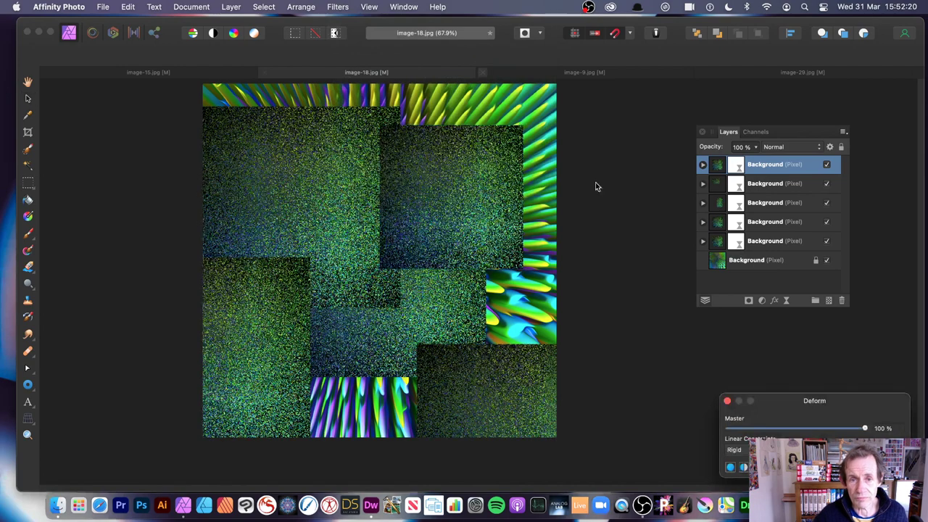
left_click(429, 191)
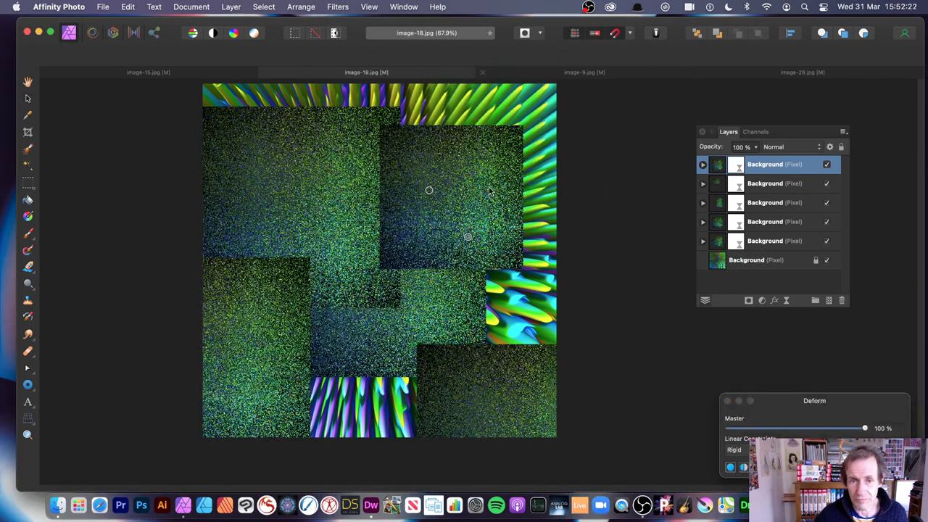
left_click_drag(429, 191, 155, 384)
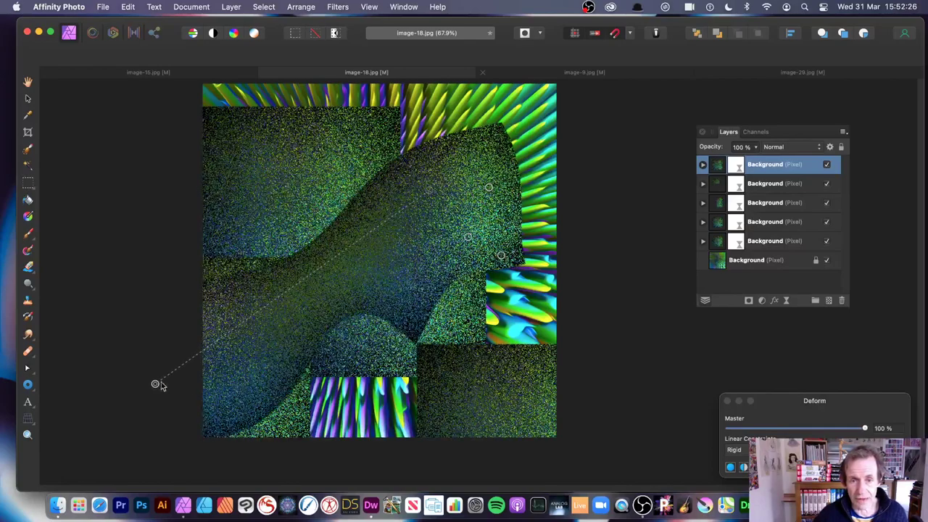
left_click_drag(500, 257, 375, 276)
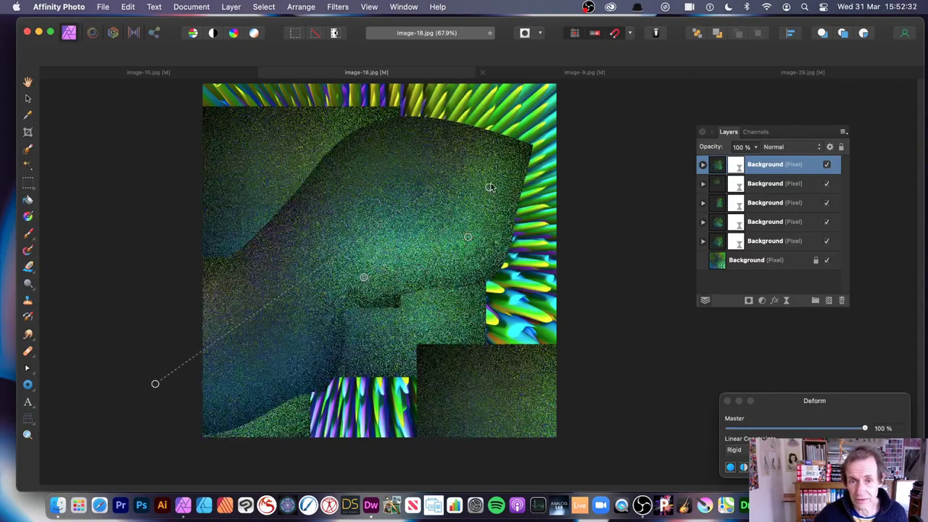
left_click_drag(489, 188, 276, 260)
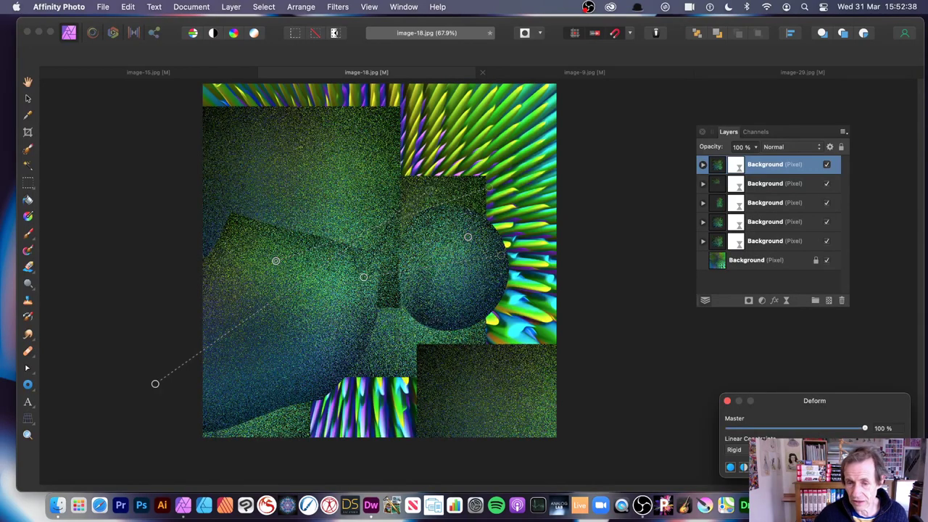
key("v")
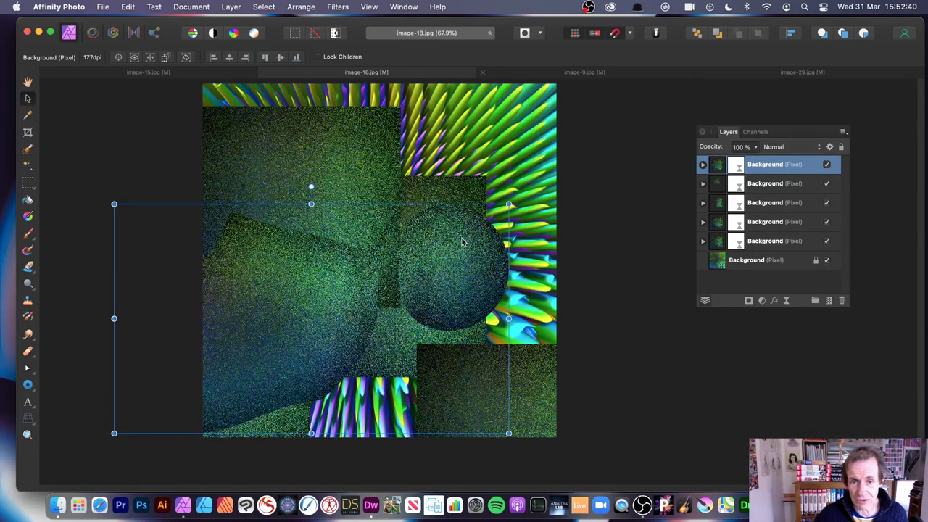
left_click(702, 165)
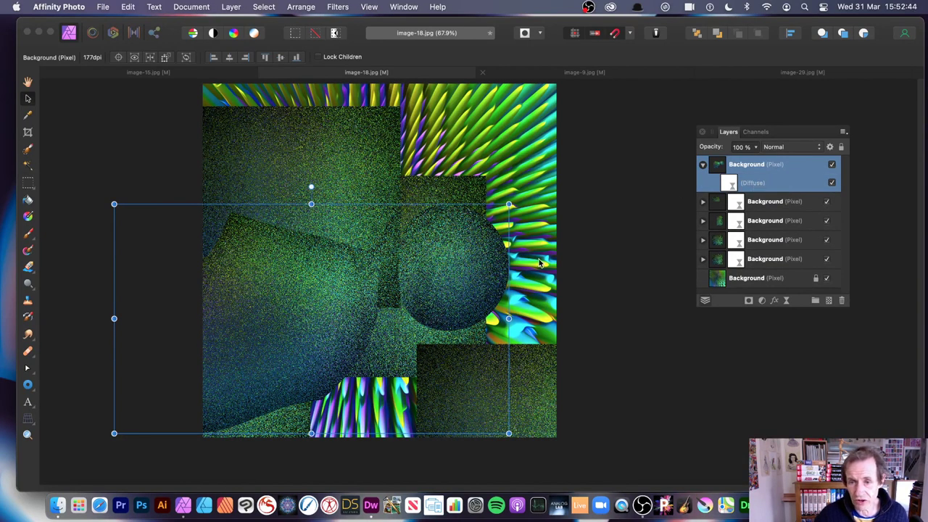
double_click(730, 186)
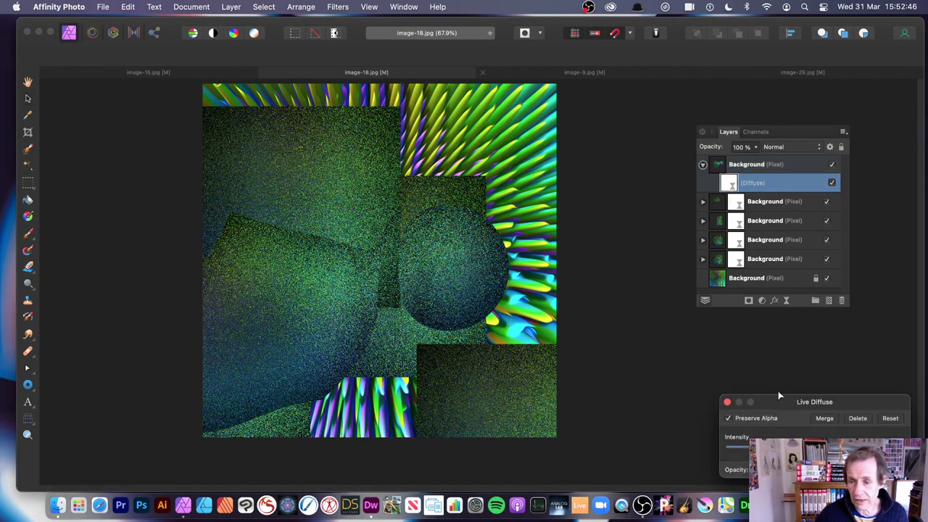
Set the top layer's Diffuse to 55% intensity in Difference blend mode.
left_click_drag(801, 408, 374, 223)
left_click_drag(356, 267, 687, 259)
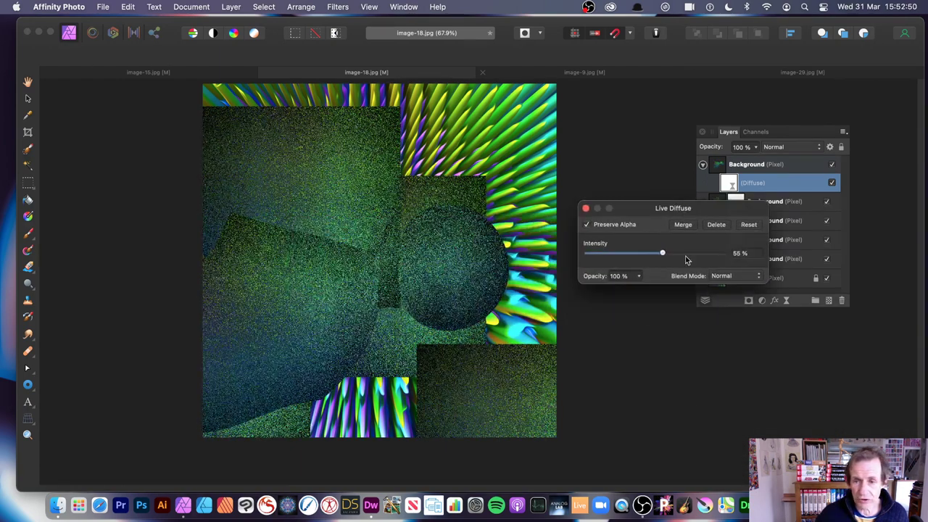
left_click(728, 276)
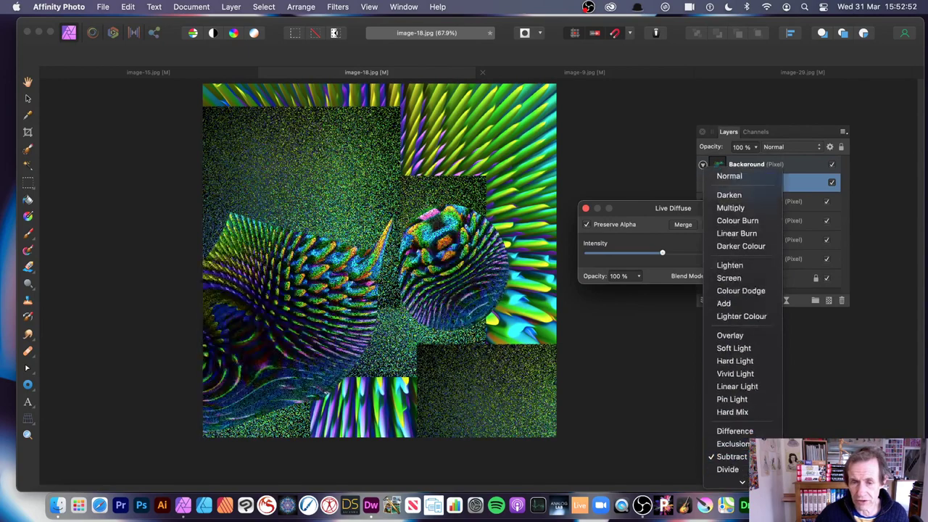
left_click(723, 425)
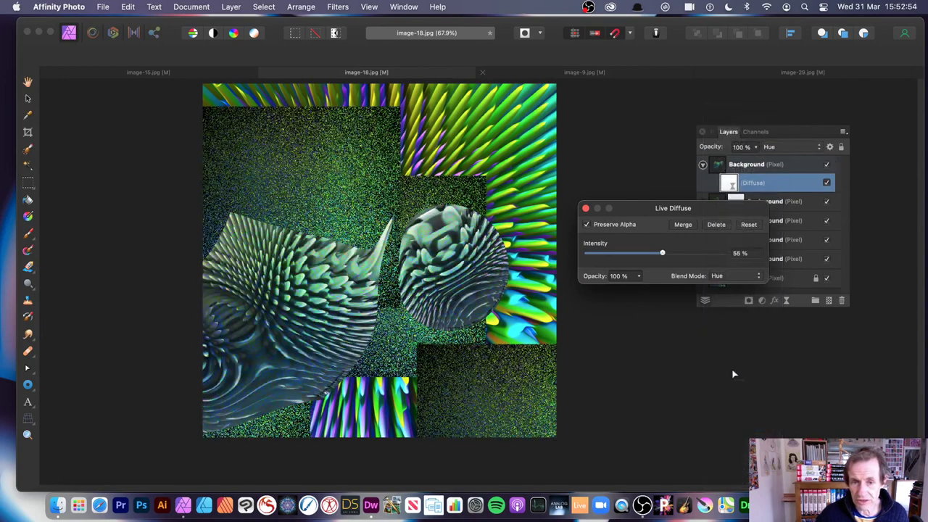
left_click(756, 277)
left_click(739, 222)
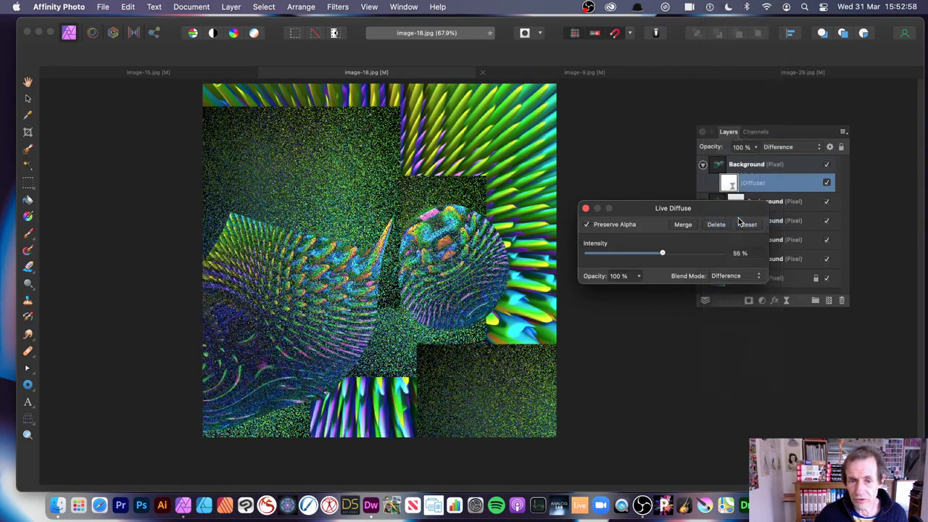
left_click(586, 209)
Move the top layer, make a merged copy, and blend it in Difference mode.
left_click_drag(479, 262, 491, 348)
key("super+j")
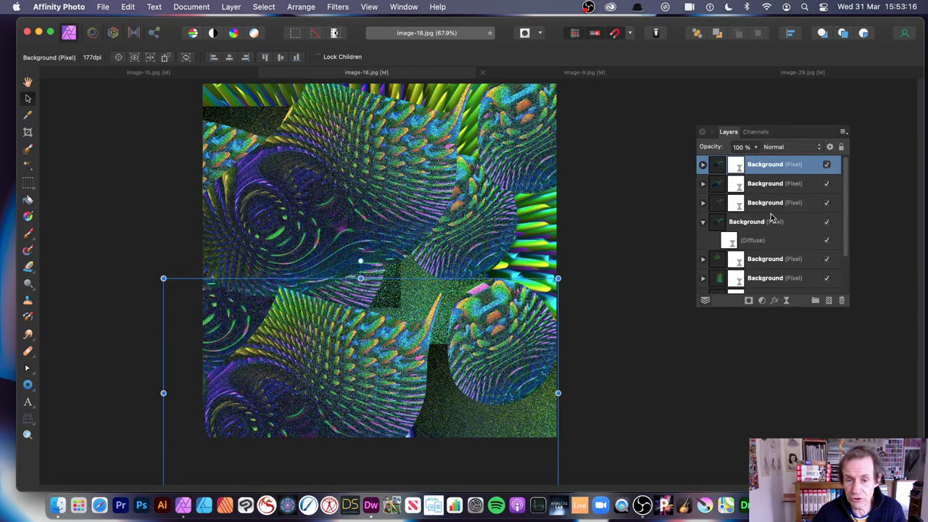
left_click(703, 165)
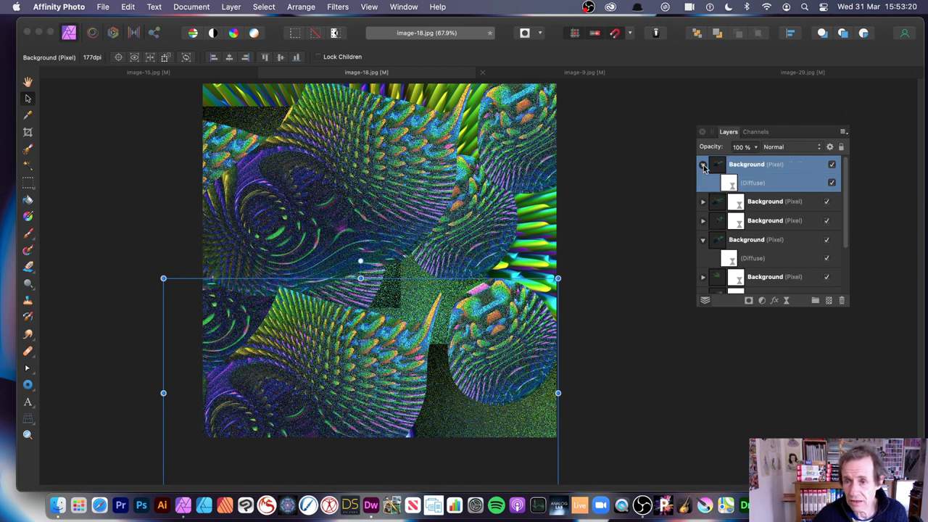
left_click(703, 165)
left_click(790, 147)
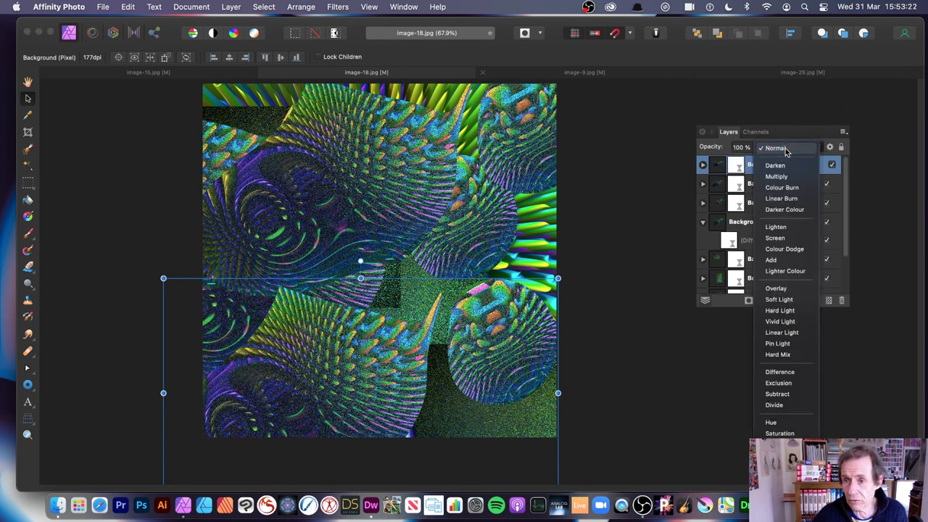
left_click(794, 373)
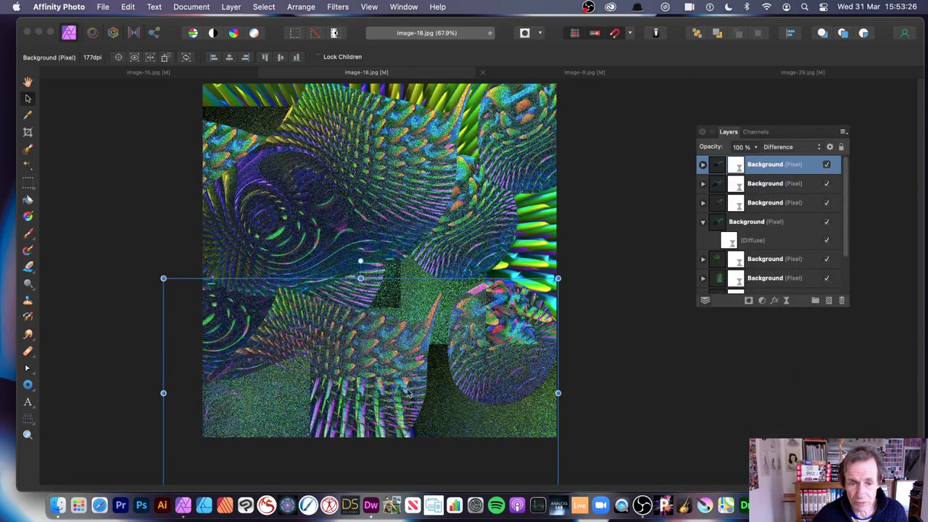
Reposition the Difference-blended layer and duplicate it twice with Cmd+J.
left_click_drag(416, 374, 353, 174)
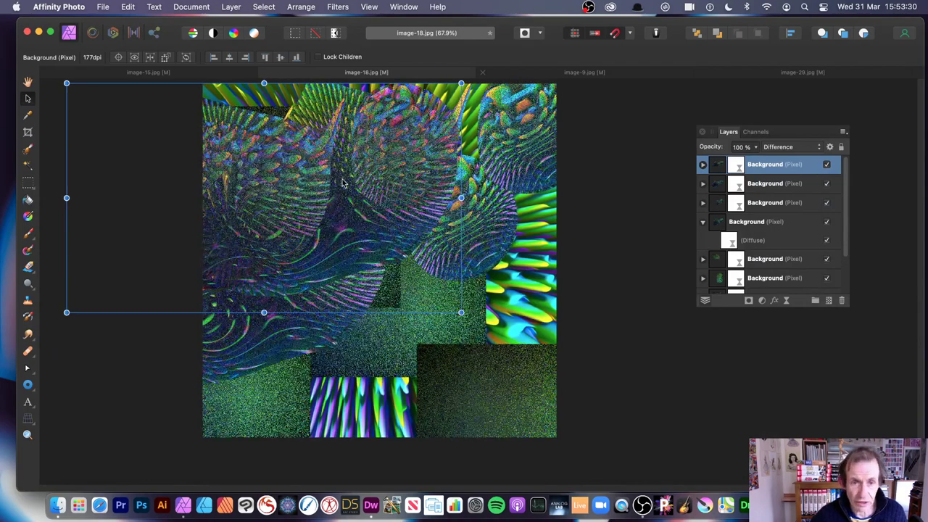
left_click_drag(293, 167, 372, 208)
key("cmd+j")
key("super+j")
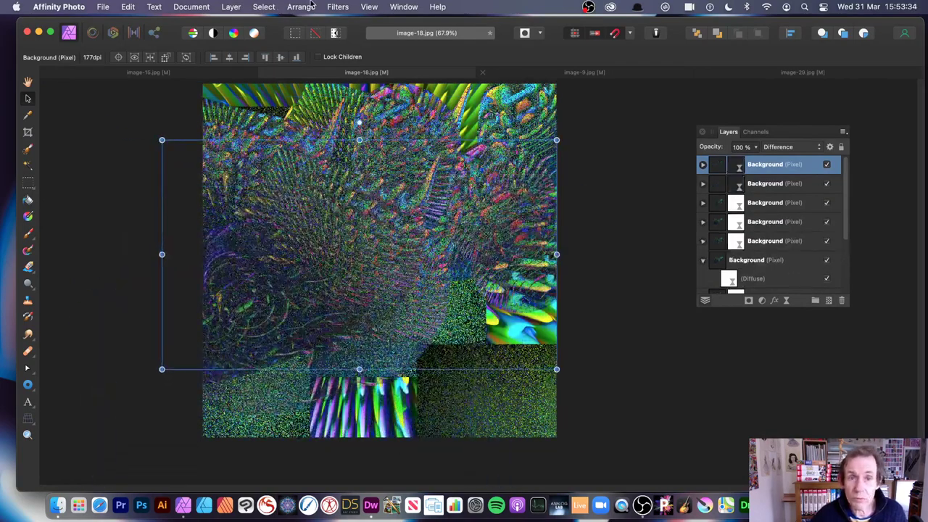
left_click(338, 8)
Apply a Gaussian blur to the top layer and move it down and right.
mouse_move(349, 43)
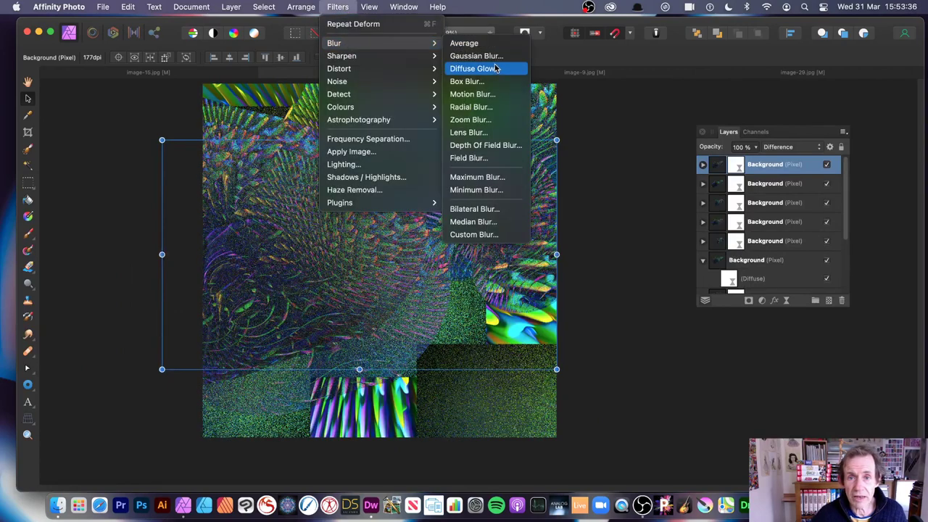
left_click(475, 56)
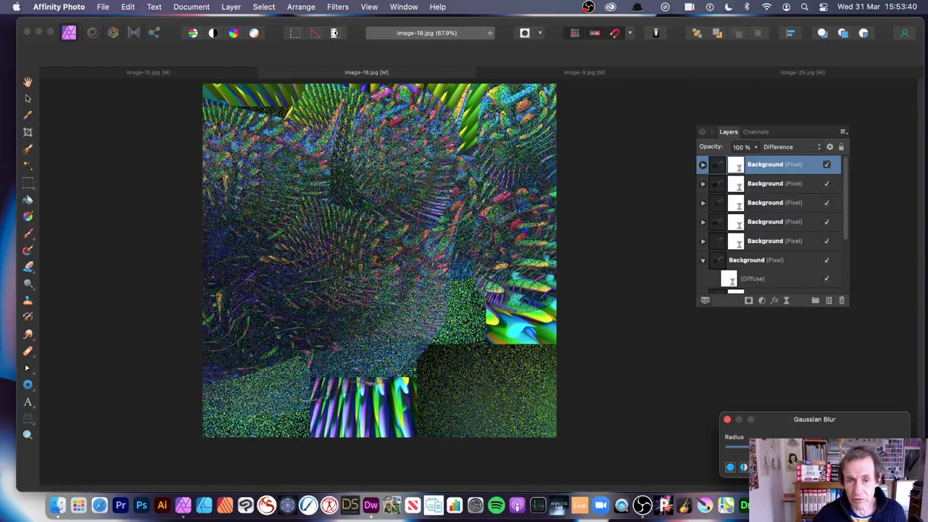
left_click(839, 431)
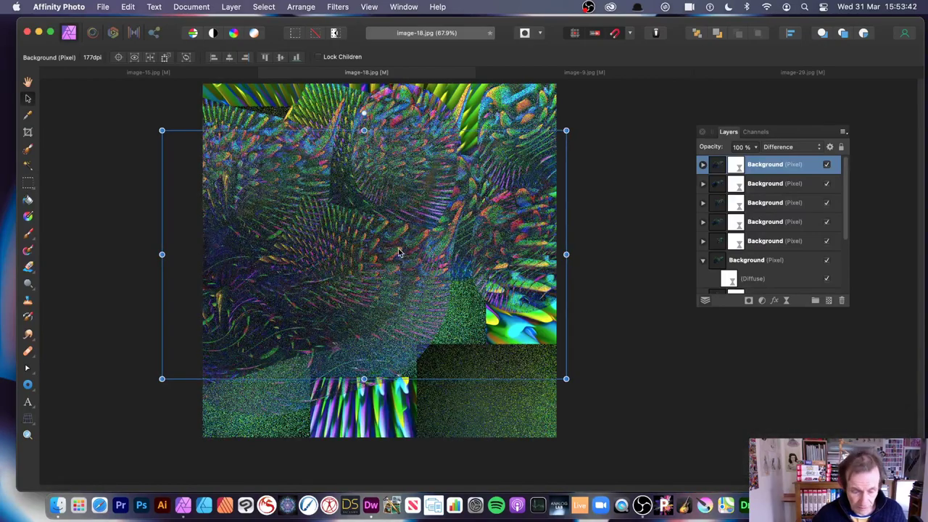
left_click_drag(397, 253, 488, 361)
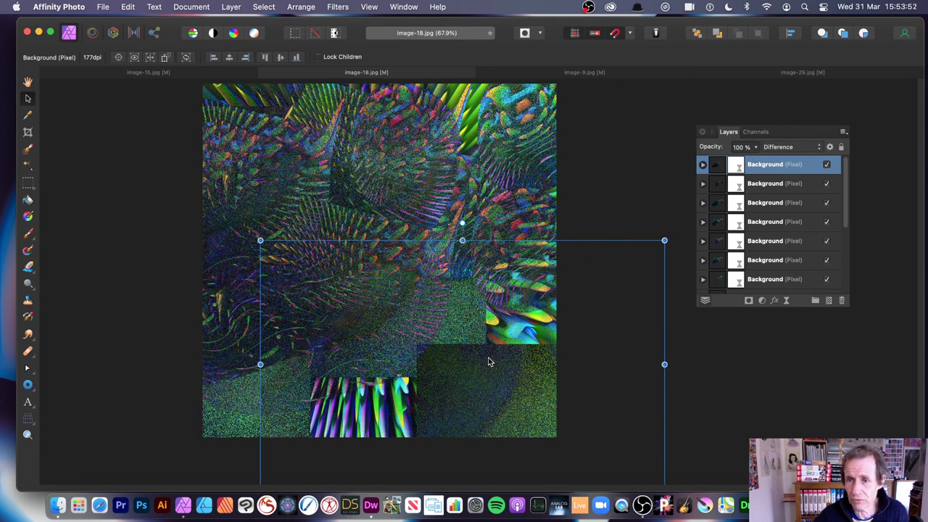
Set the top layer's Diffuse filter to about 88% intensity in Divide blend mode.
left_click(704, 165)
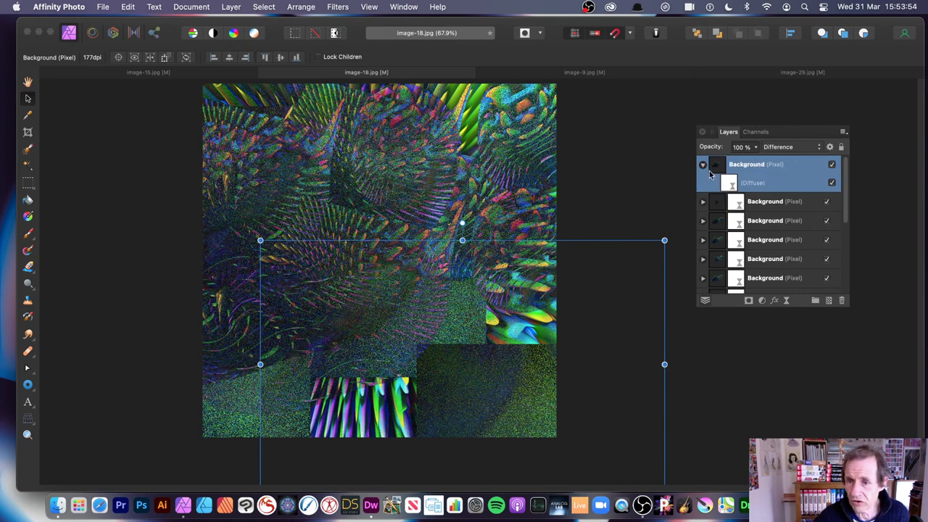
double_click(729, 184)
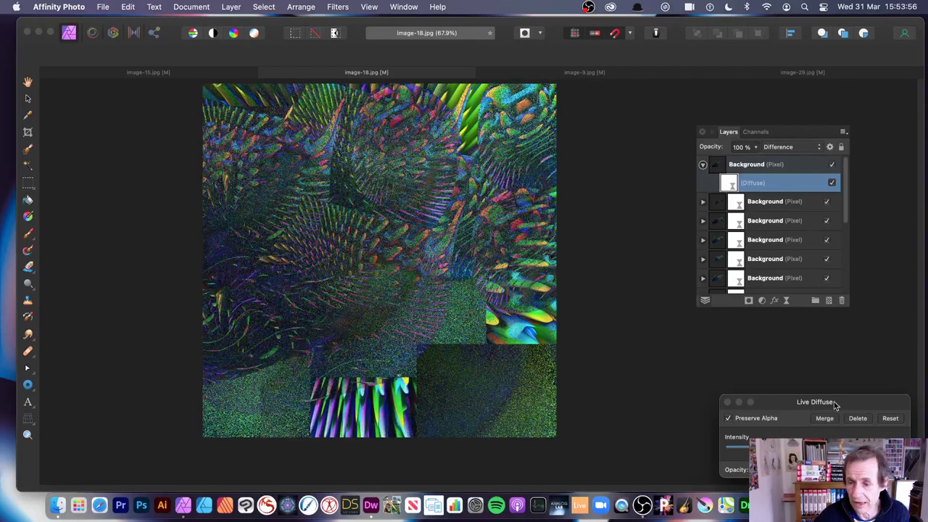
left_click_drag(836, 405, 566, 257)
left_click_drag(549, 300, 581, 309)
left_click(622, 322)
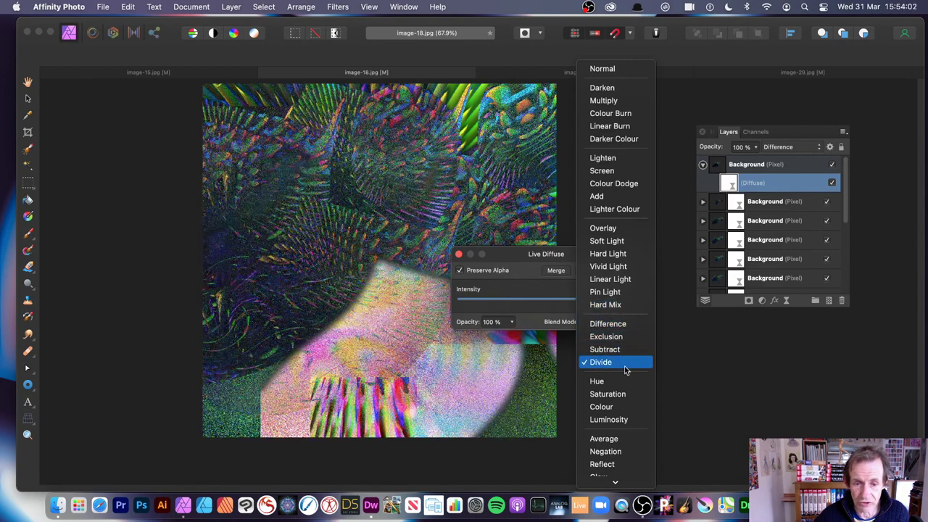
left_click(626, 363)
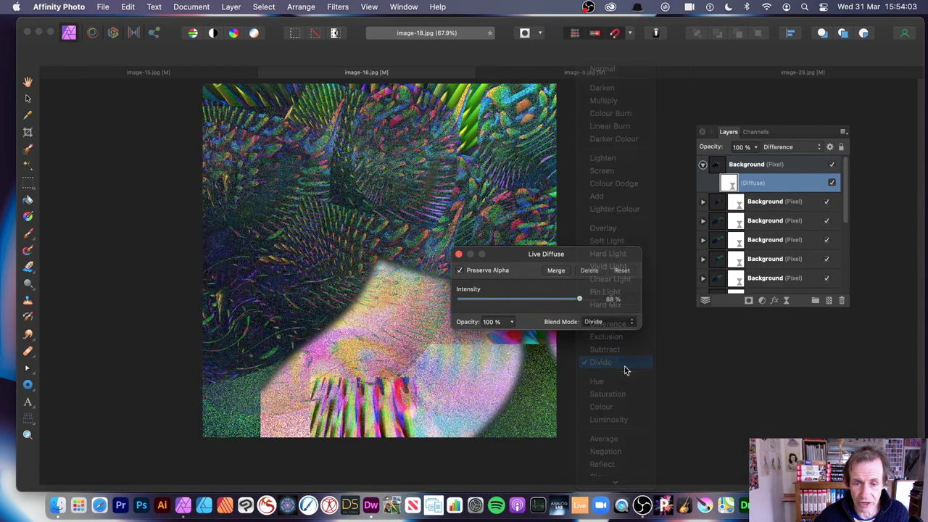
left_click(458, 255)
Move the top layer and scatter five Cmd+J duplicates of it across the canvas.
left_click(432, 247)
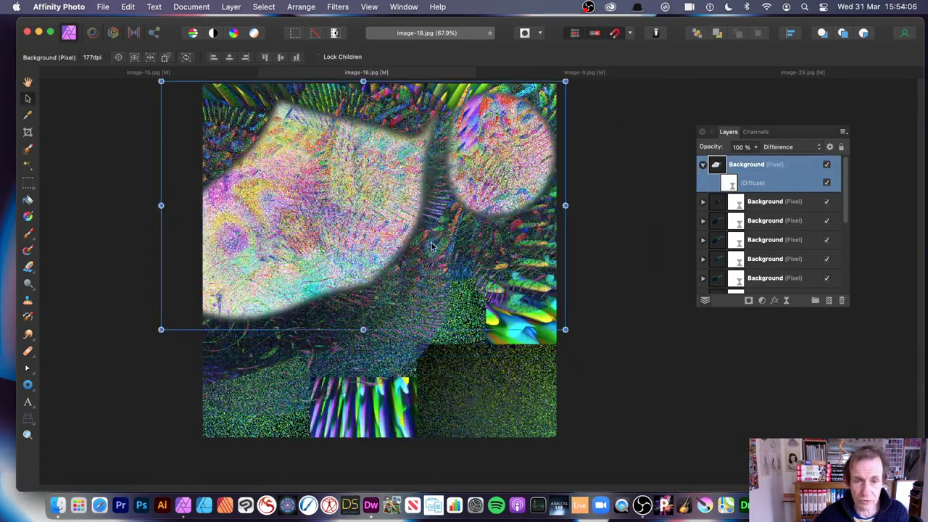
left_click_drag(309, 212, 468, 332)
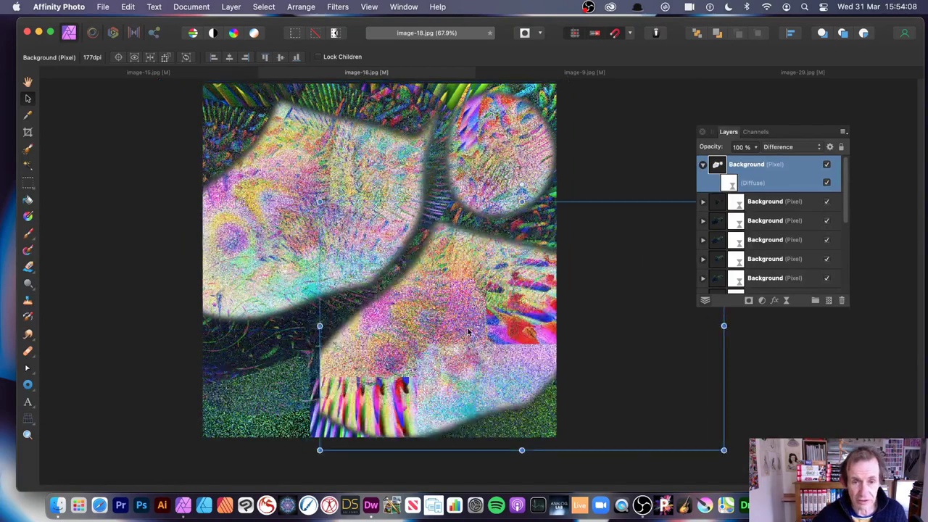
key("super+j")
left_click_drag(457, 286, 562, 221)
key("super+j")
key("super+j")
key("super+j")
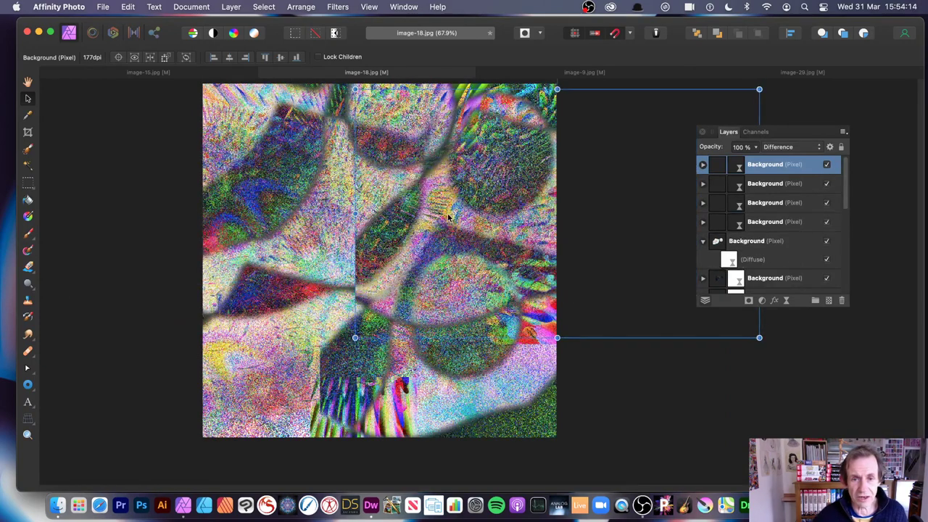
left_click_drag(448, 217, 484, 112)
key("super+j")
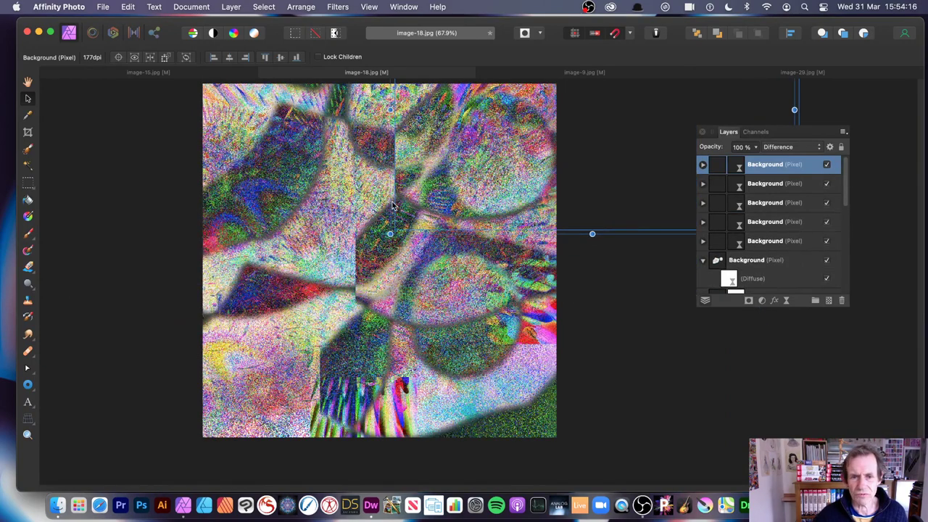
left_click_drag(392, 206, 311, 284)
key("super+j")
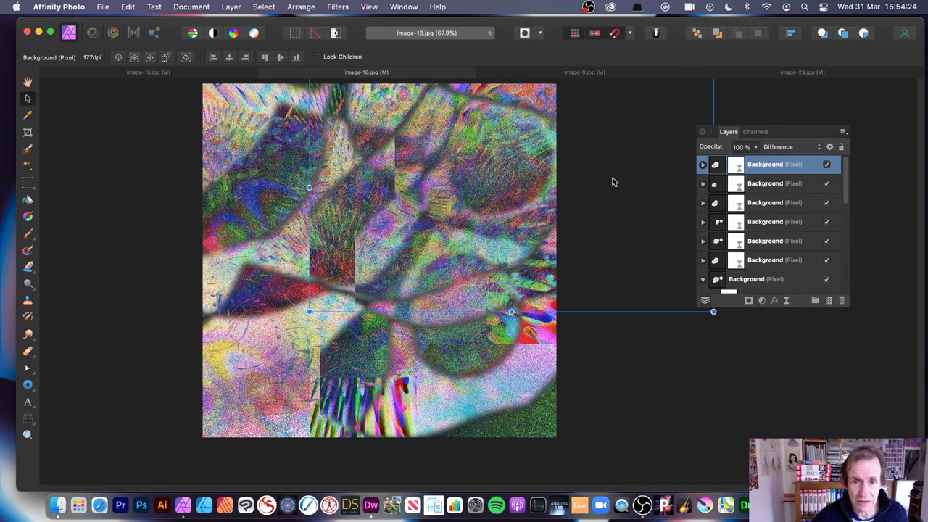
left_click_drag(340, 209, 267, 421)
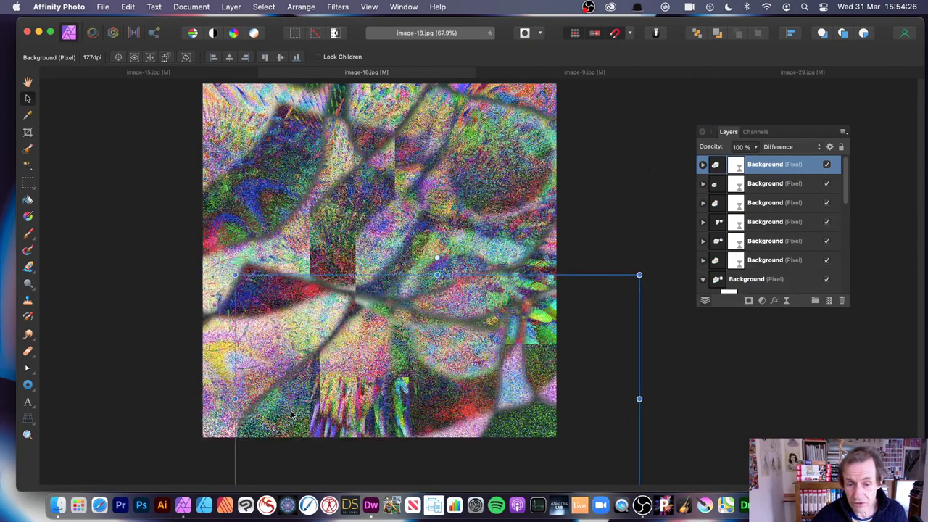
key("super+j")
left_click(230, 6)
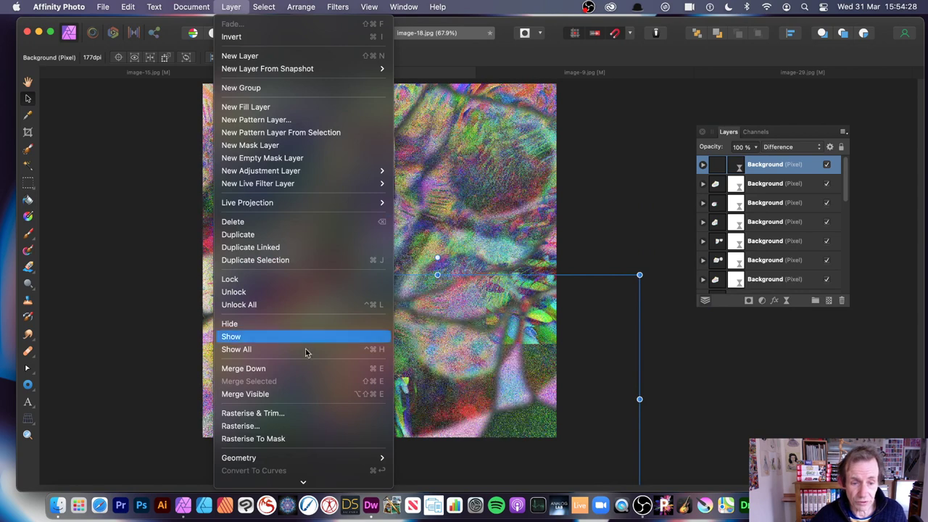
Merge Visible into a new pixel layer, then apply Noise > Diffuse with adjusted intensity.
left_click(324, 398)
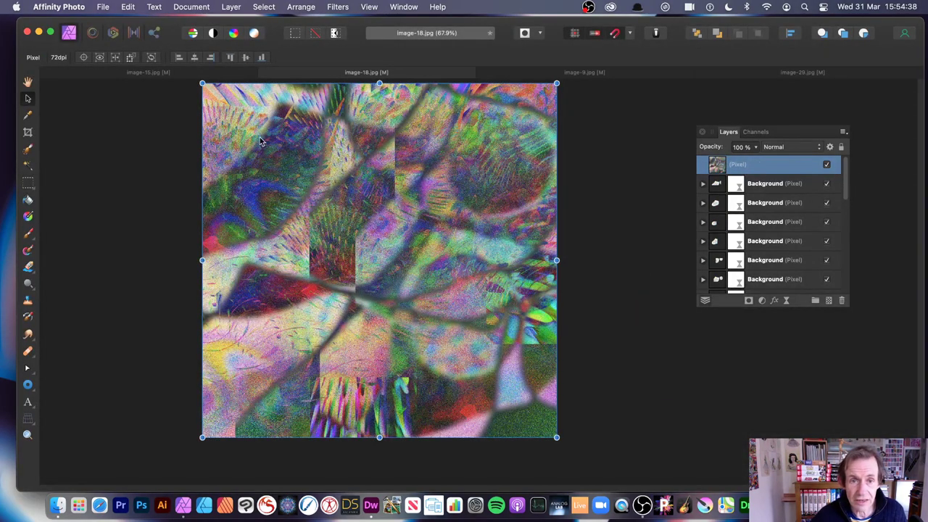
left_click(338, 6)
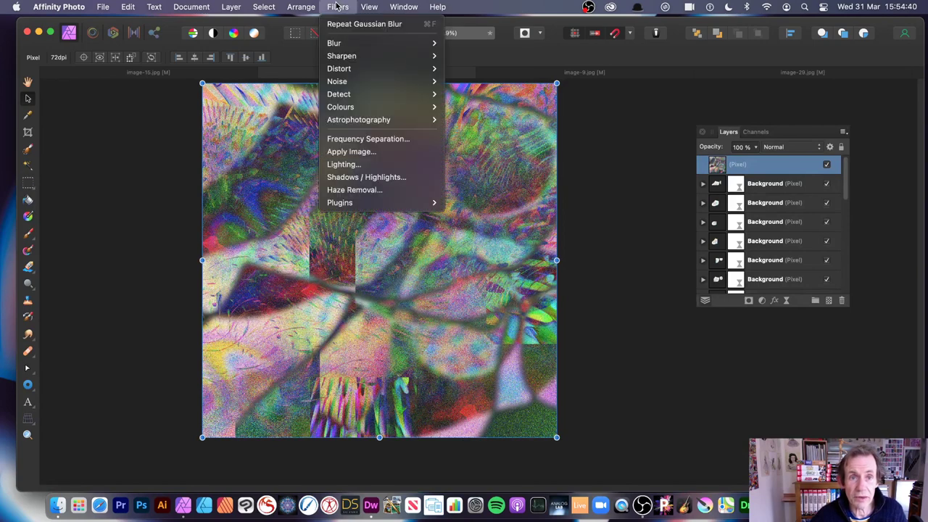
mouse_move(341, 82)
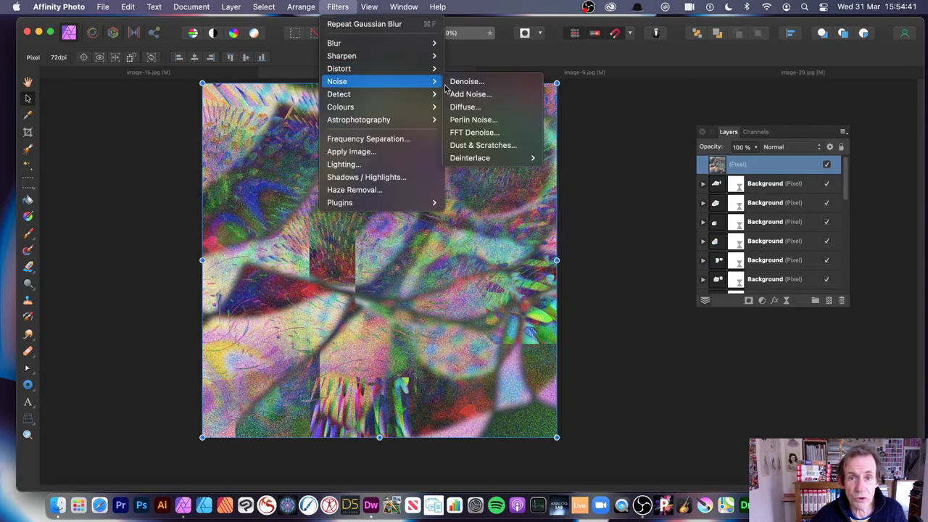
left_click(492, 106)
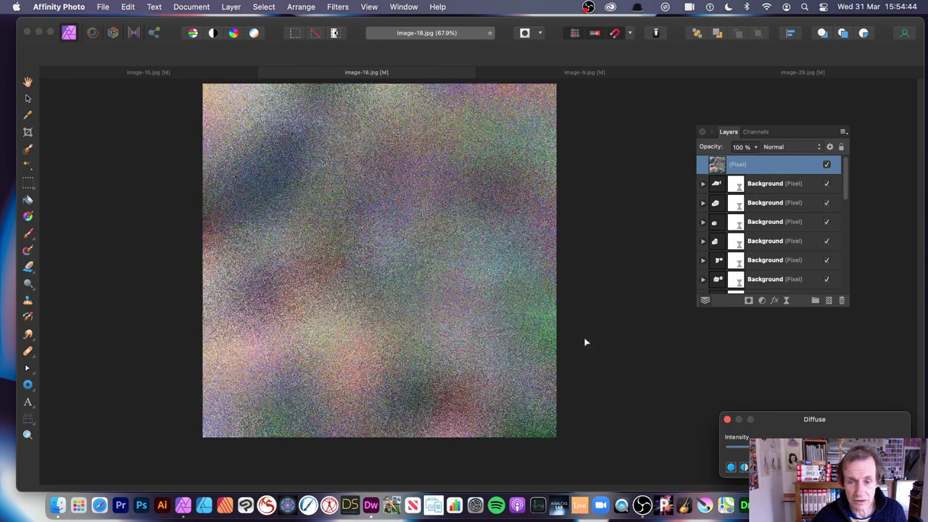
mouse_move(728, 449)
left_mouse_down()
mouse_move(750, 450)
mouse_move(736, 451)
left_mouse_up()
key("Return")
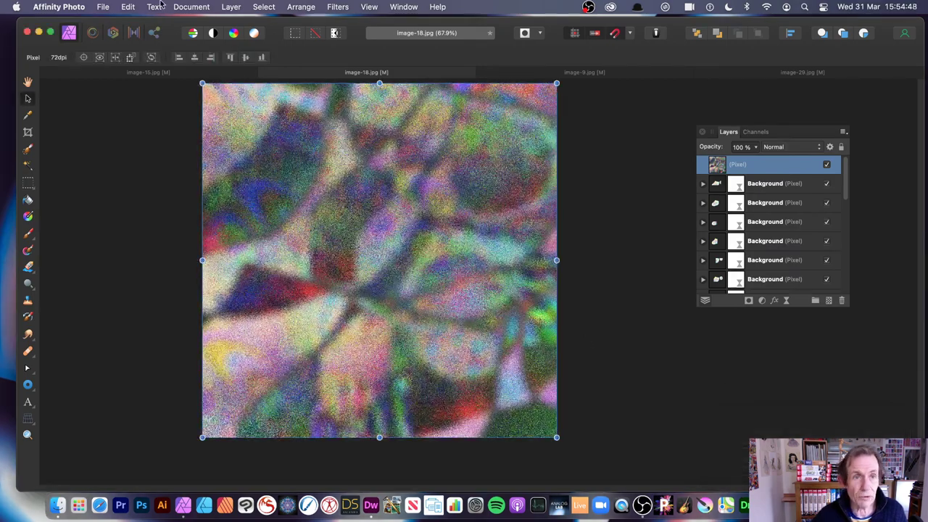
left_click(231, 7)
left_click(236, 24)
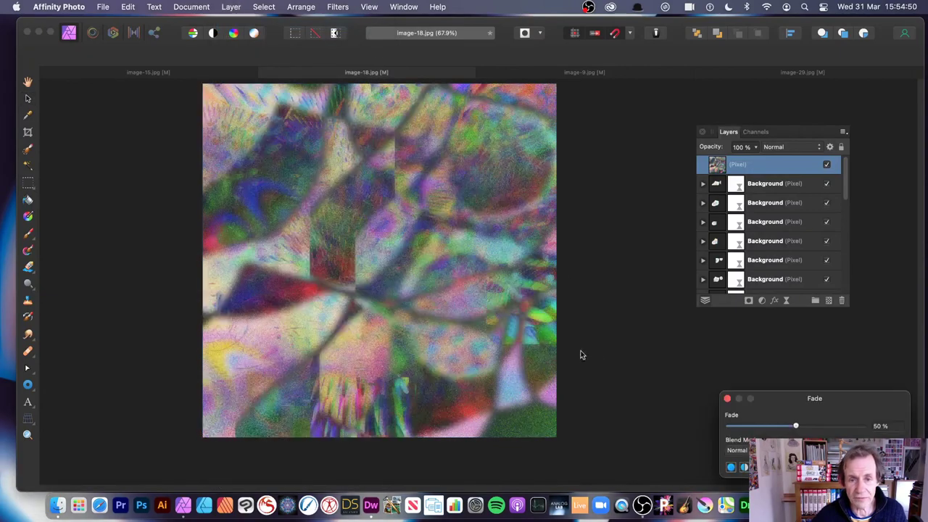
left_click_drag(830, 402, 554, 192)
left_click(520, 232)
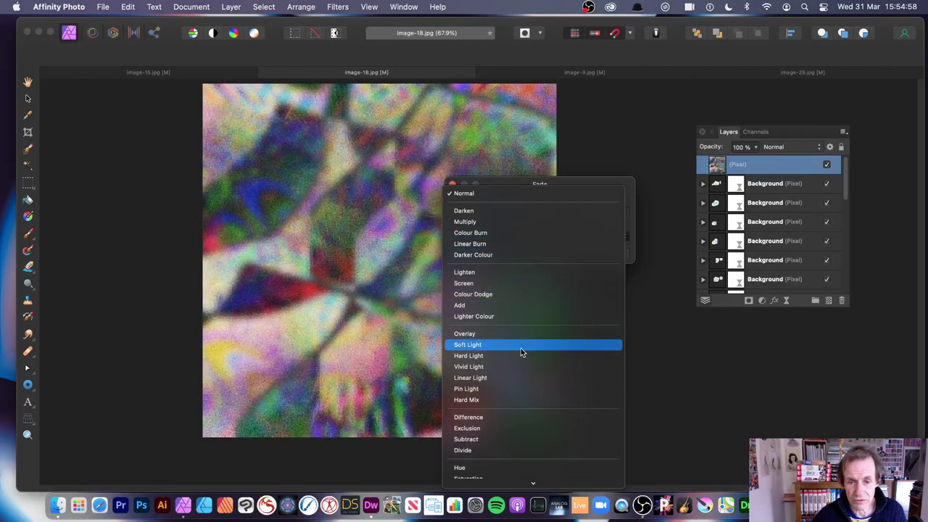
left_click(521, 356)
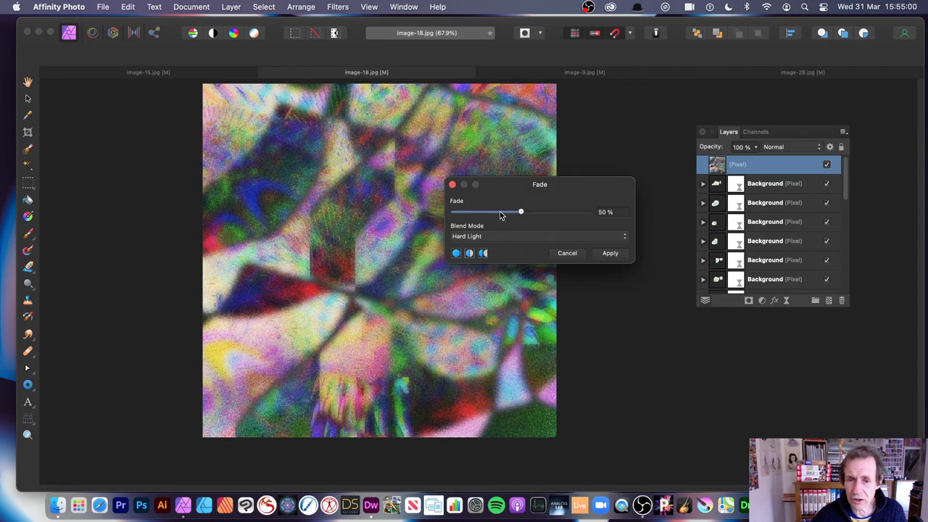
left_click_drag(501, 212, 468, 213)
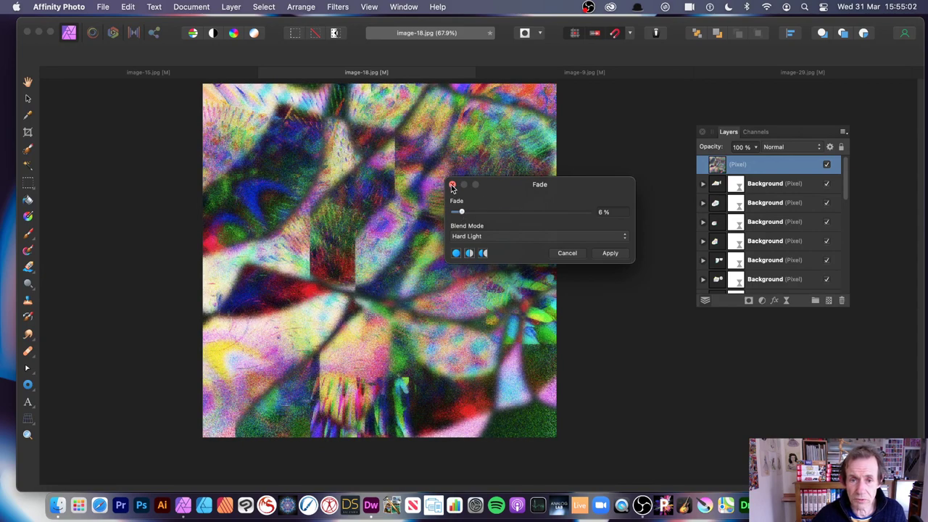
left_click(453, 184)
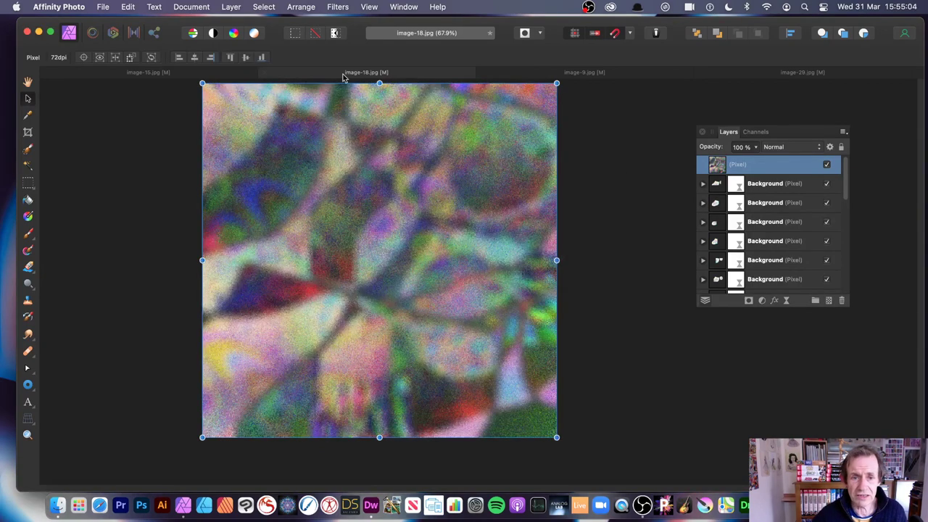
left_click(231, 7)
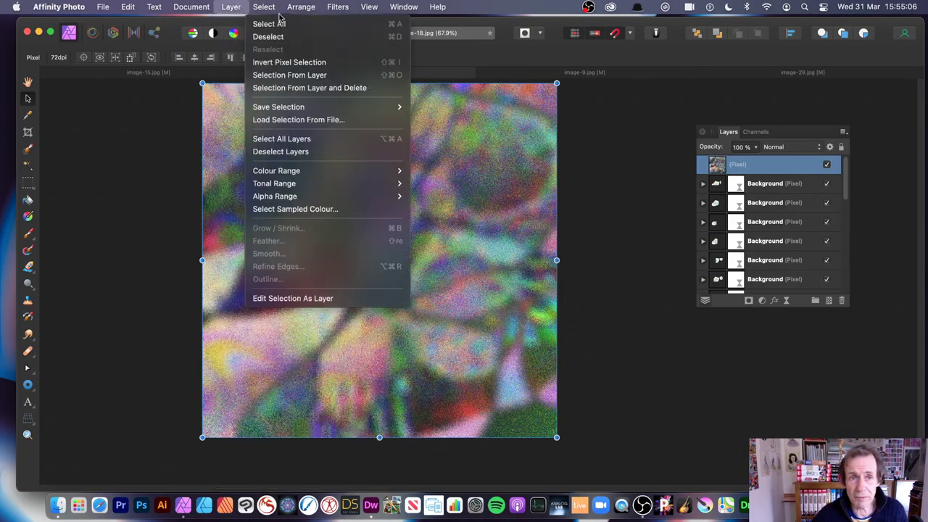
left_click(615, 162)
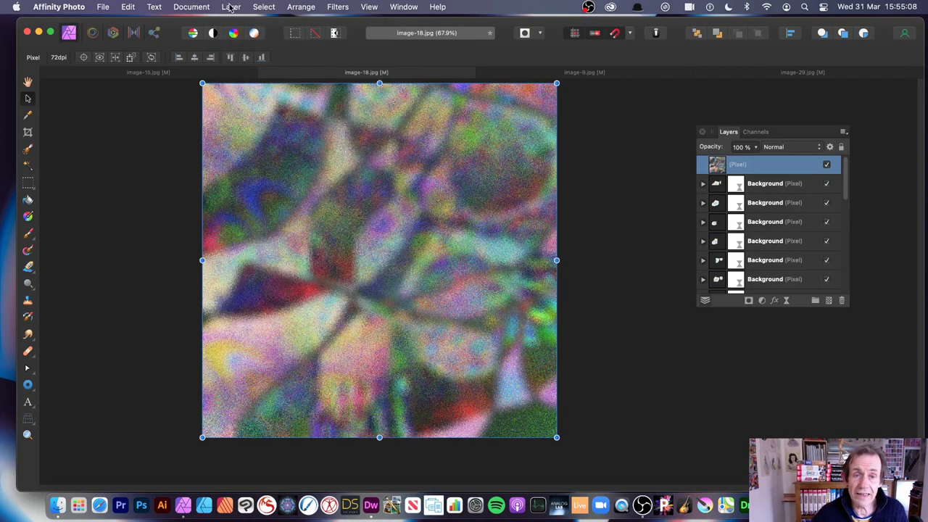